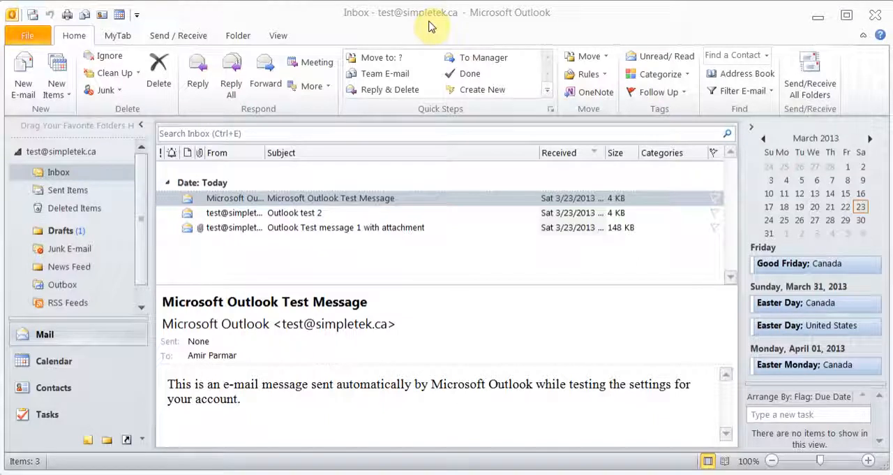
- Hide the custom MyTab tab from the ribbon through the ribbon customization options
click(118, 34)
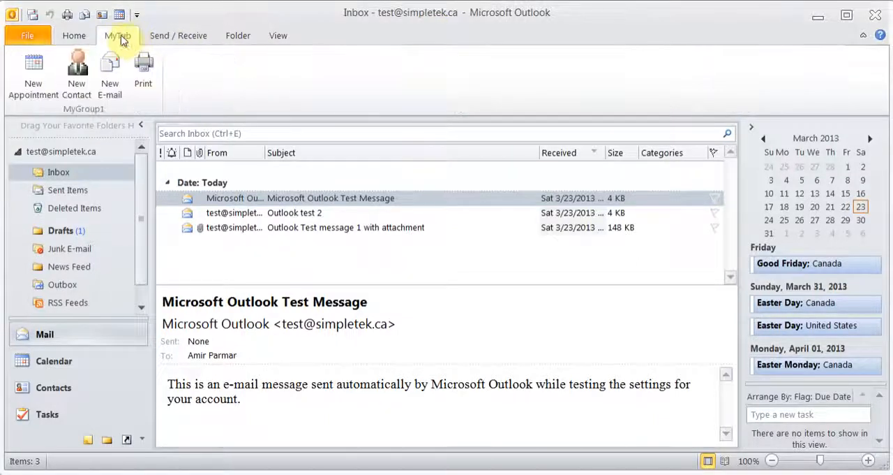
click(80, 38)
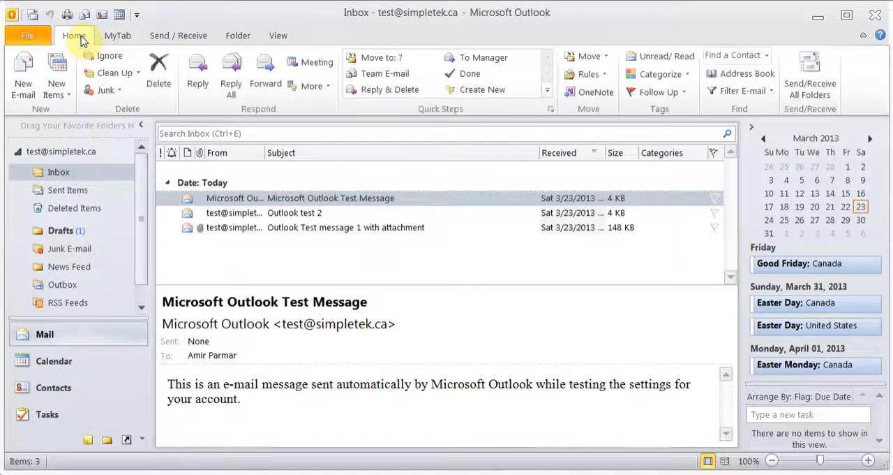
click(26, 35)
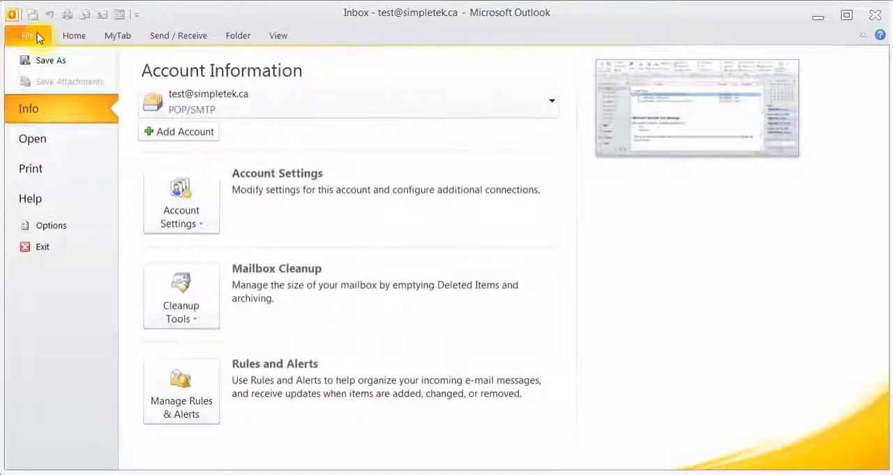
click(63, 226)
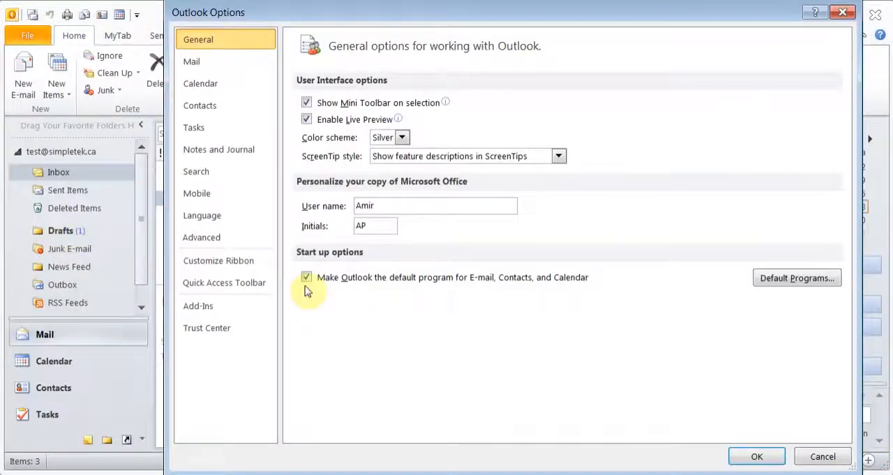
click(252, 270)
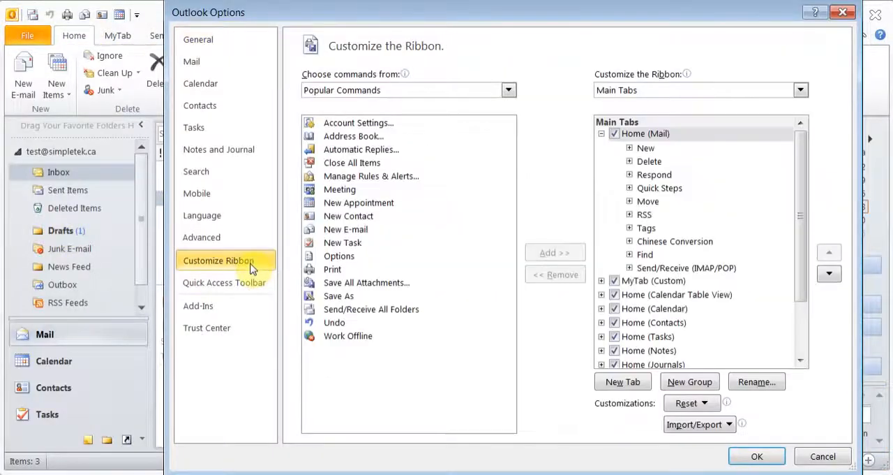
click(614, 280)
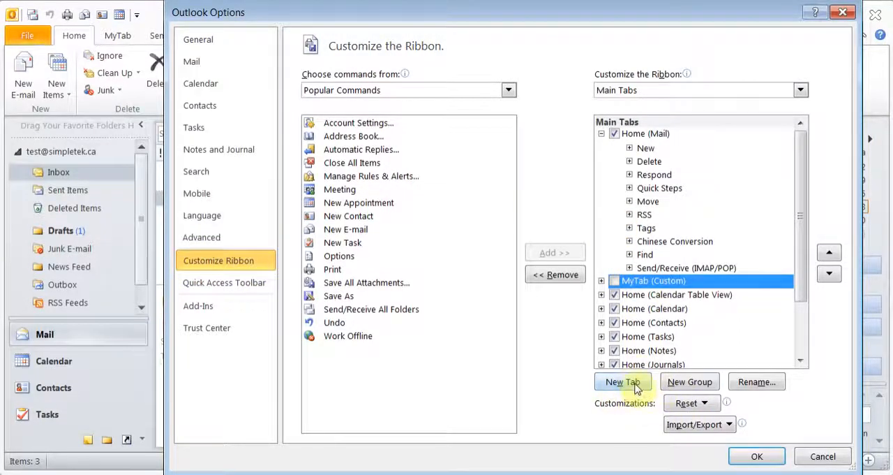
click(754, 455)
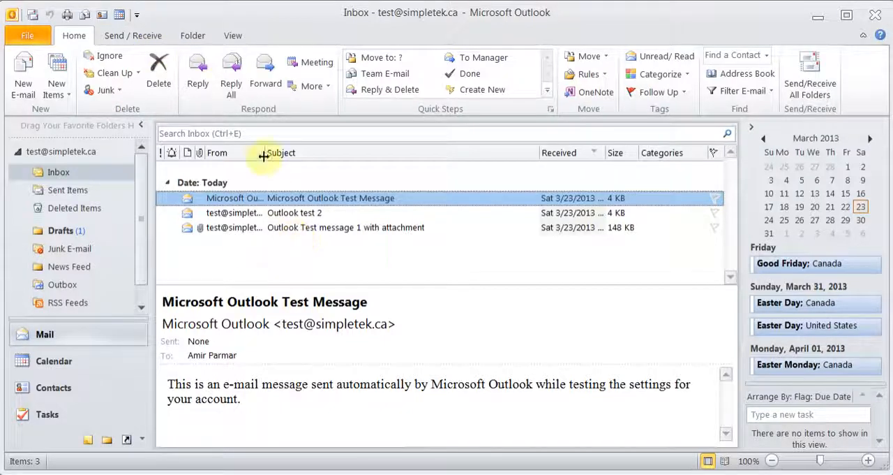
- Look through the Inbox, Sent Items, Deleted Items and Drafts folders, and return to the Inbox
click(68, 172)
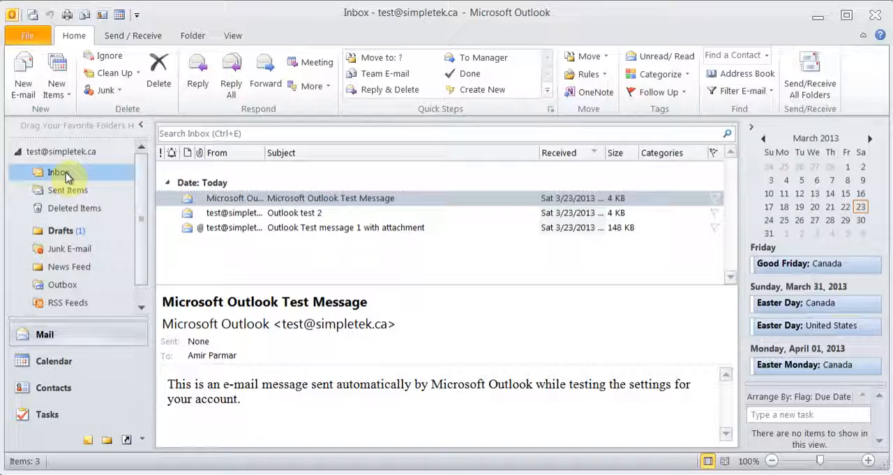
click(66, 190)
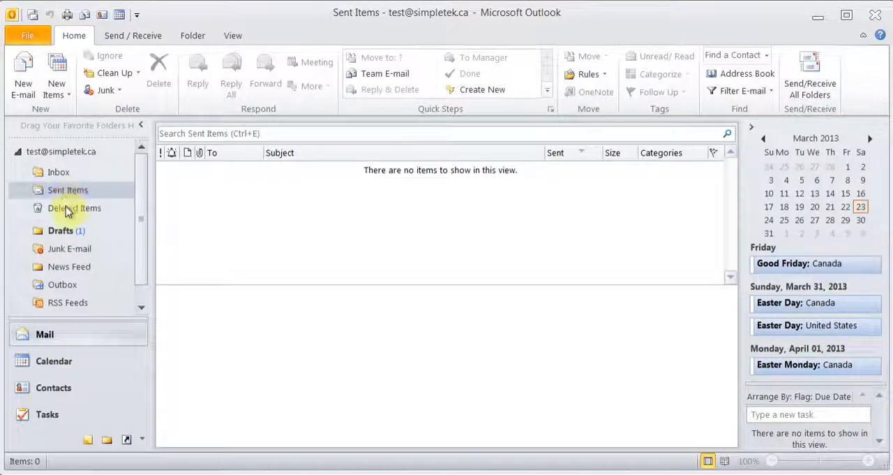
click(67, 209)
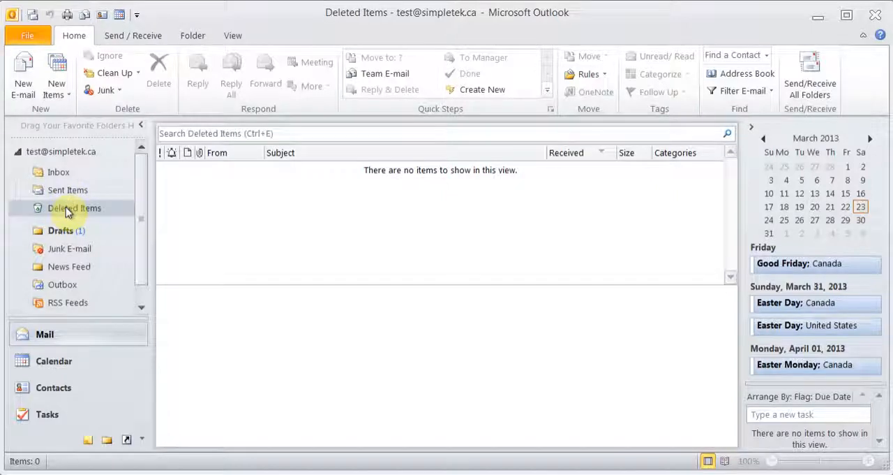
click(62, 233)
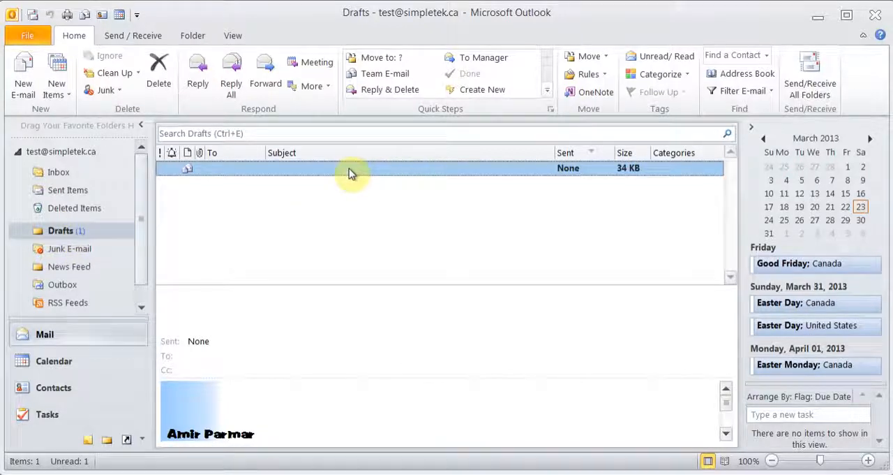
click(73, 174)
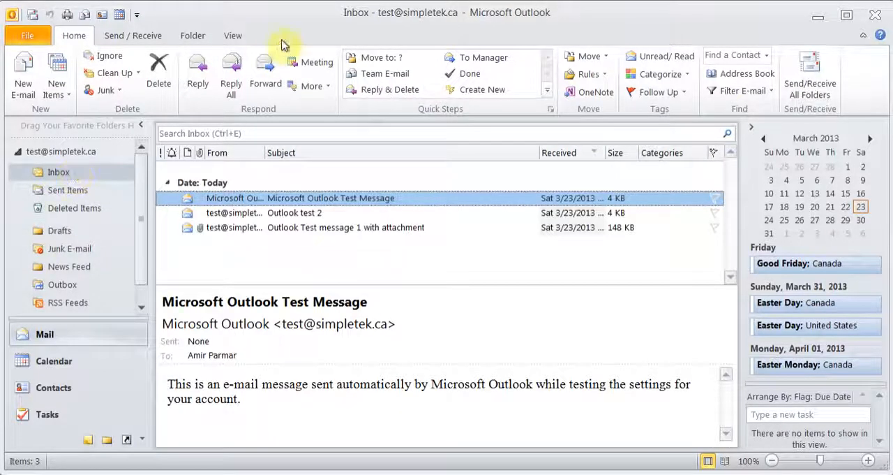
- Examine the Inbox arrangement options and the e-mail filter choices for time period and category
click(238, 36)
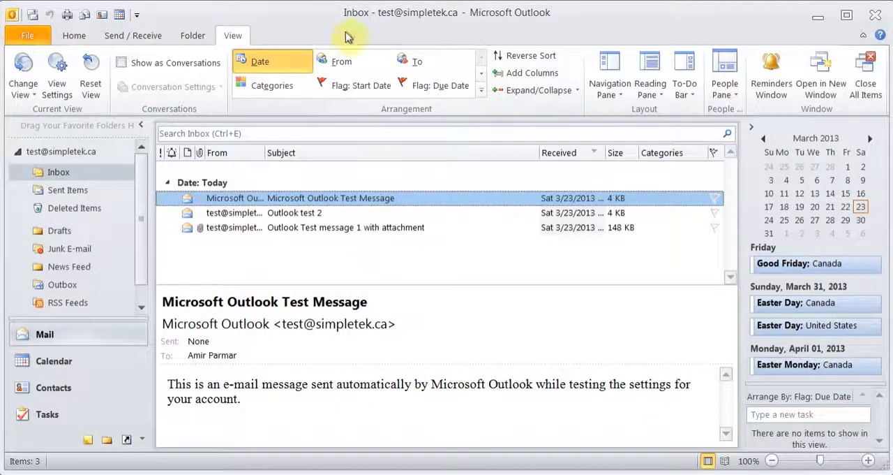
click(338, 63)
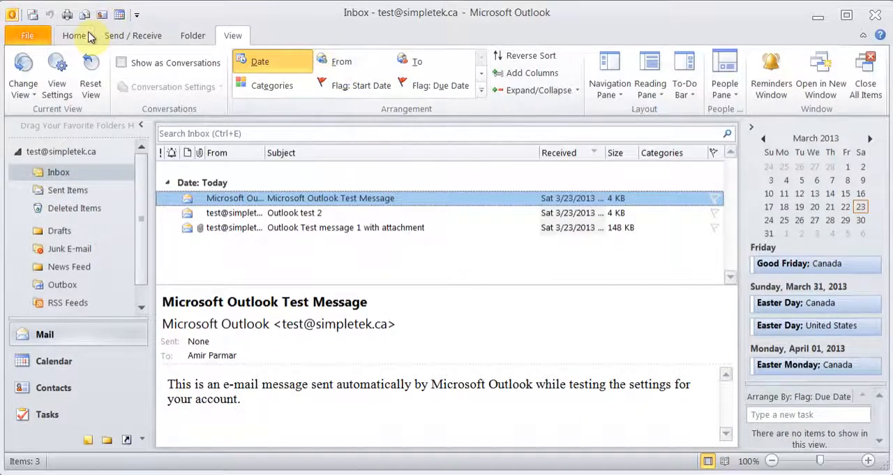
click(88, 35)
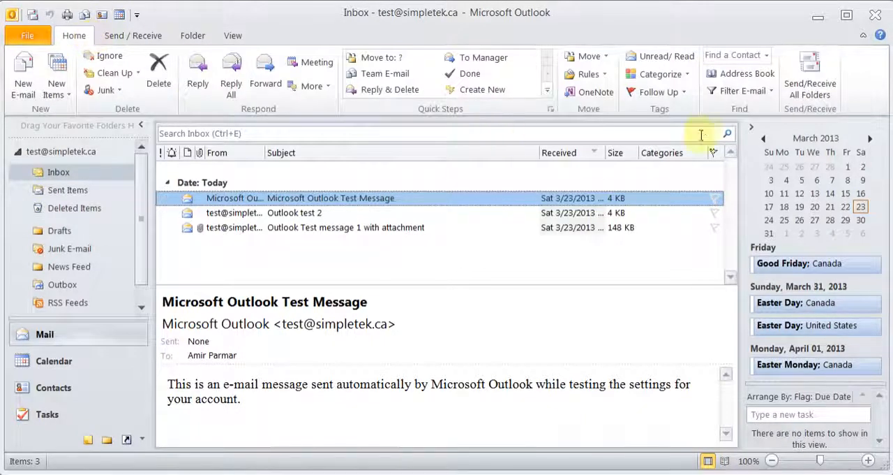
click(743, 90)
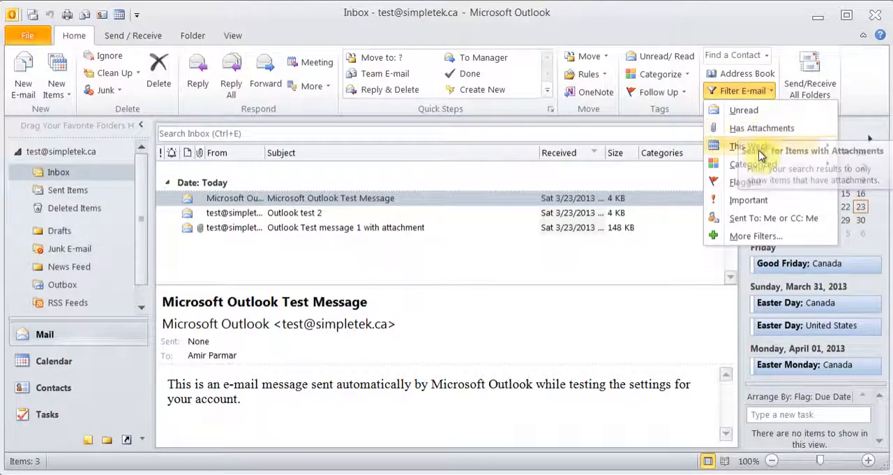
mouse_move(761, 155)
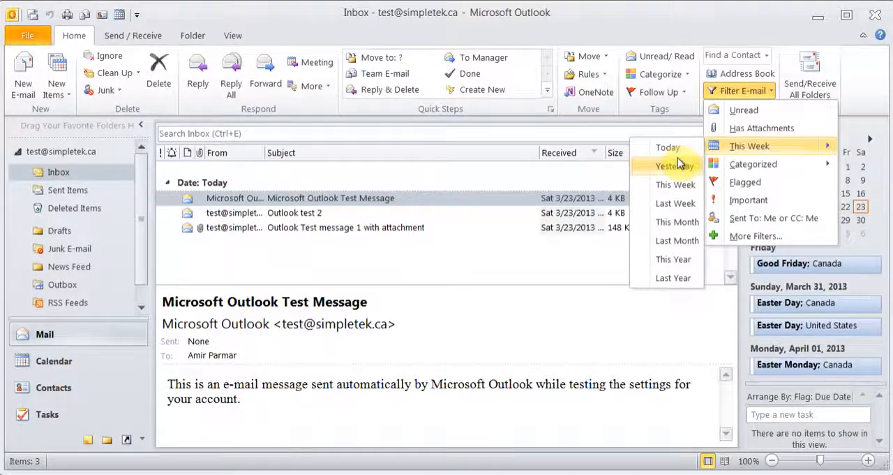
mouse_move(743, 171)
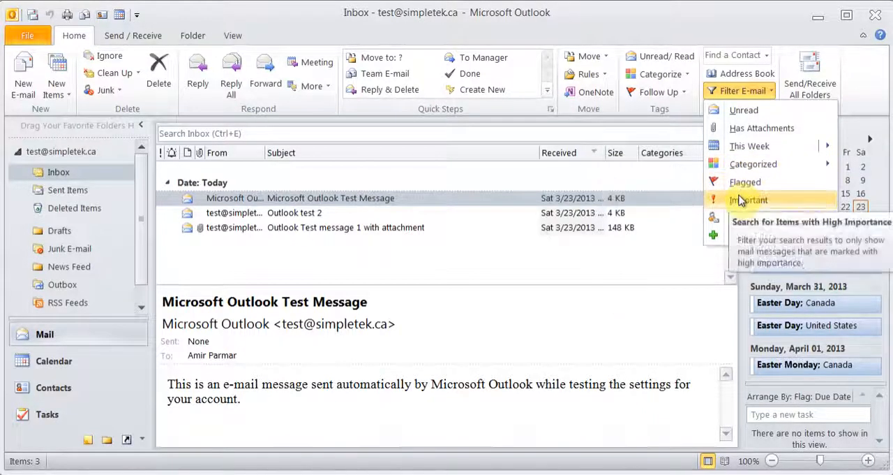
click(622, 37)
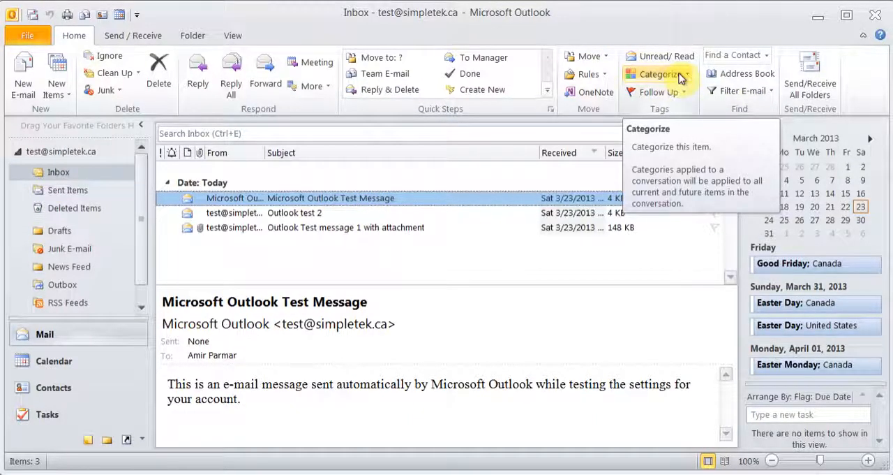
- Assign the Red Category to the Microsoft Outlook Test Message, keeping the category's default name
click(682, 77)
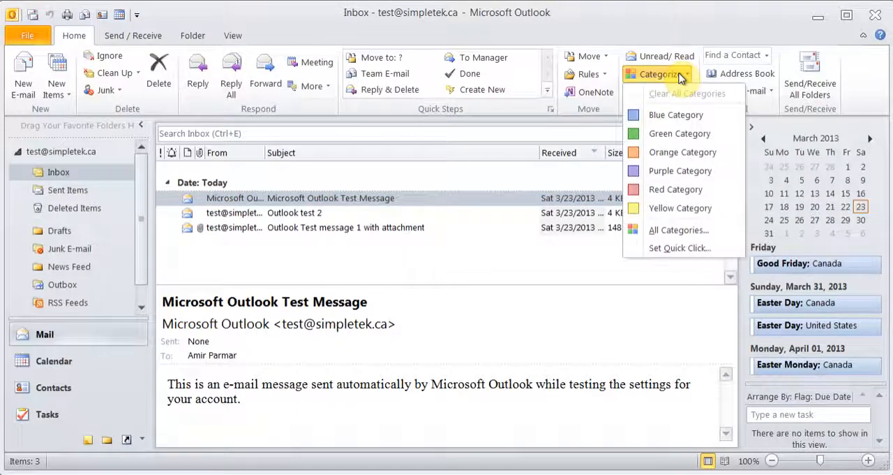
click(684, 189)
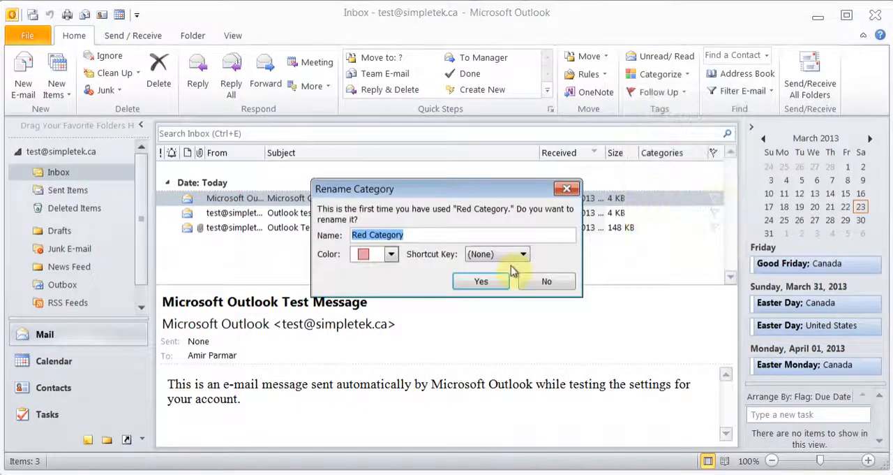
click(483, 282)
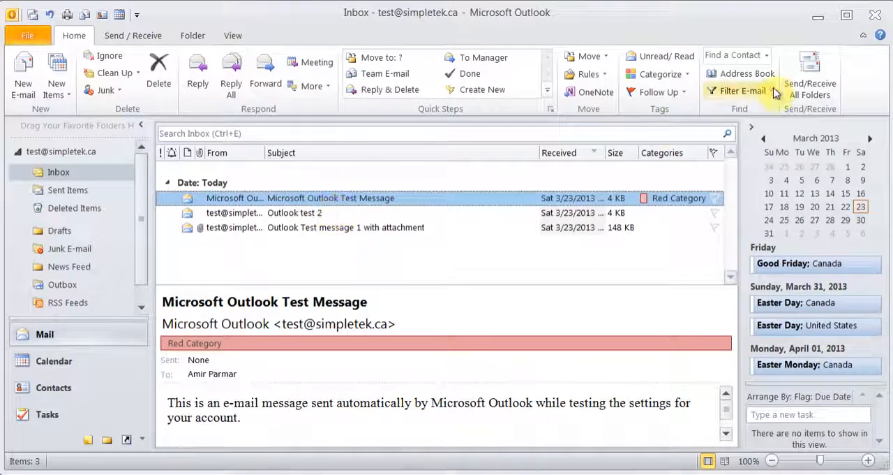
- Filter the Inbox to messages in the Red Category, and close the search to restore the full list
click(744, 91)
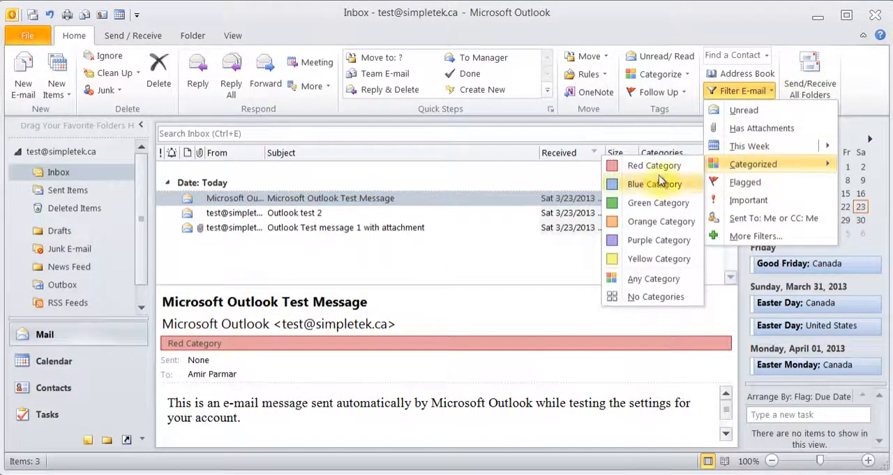
click(649, 171)
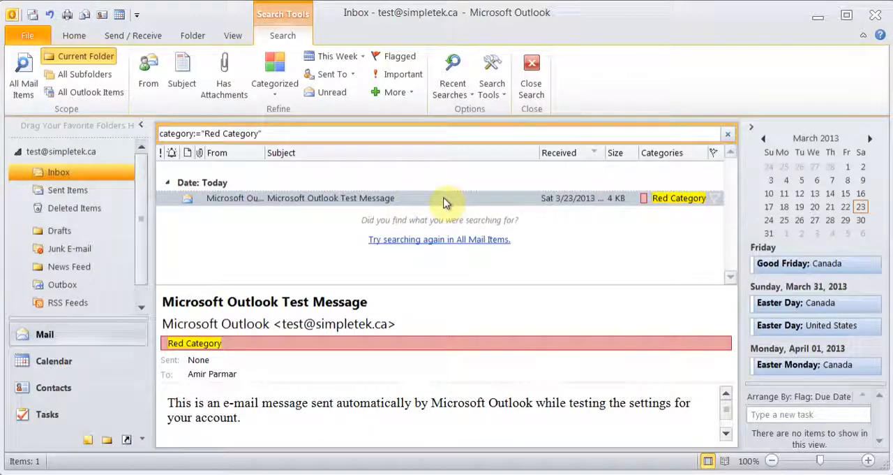
click(533, 75)
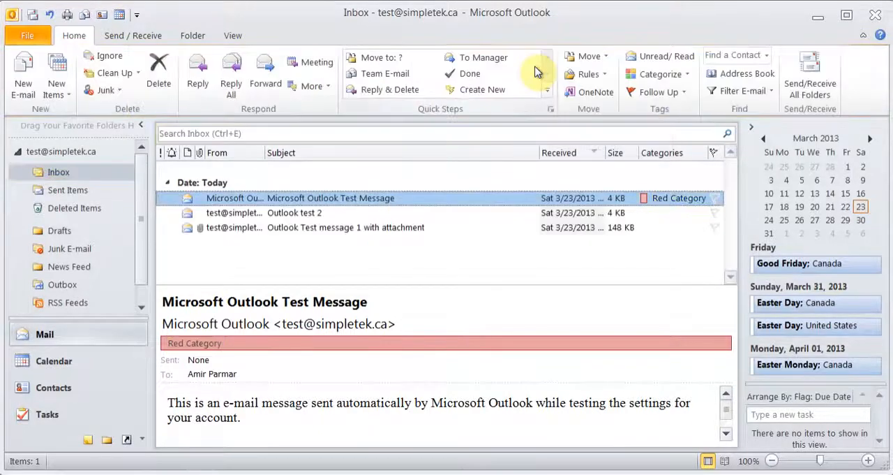
- Start a custom follow-up flag on the "Outlook test 2" message with the flag text "Test Follow UP"
click(282, 215)
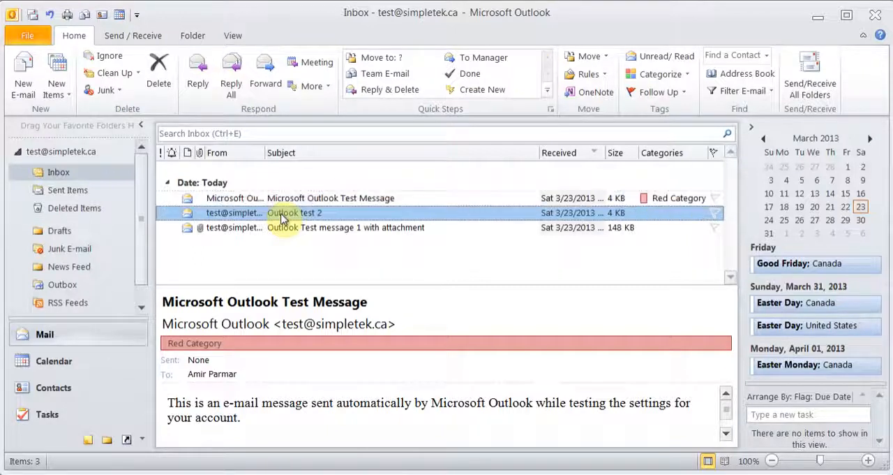
click(681, 93)
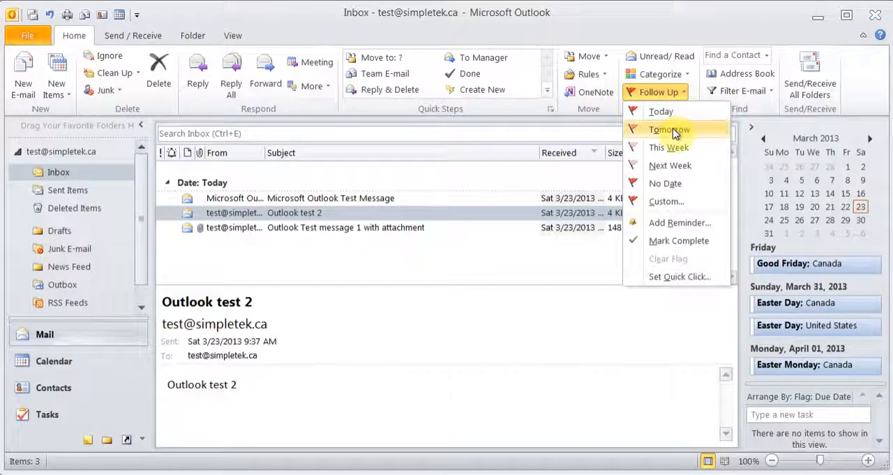
click(666, 201)
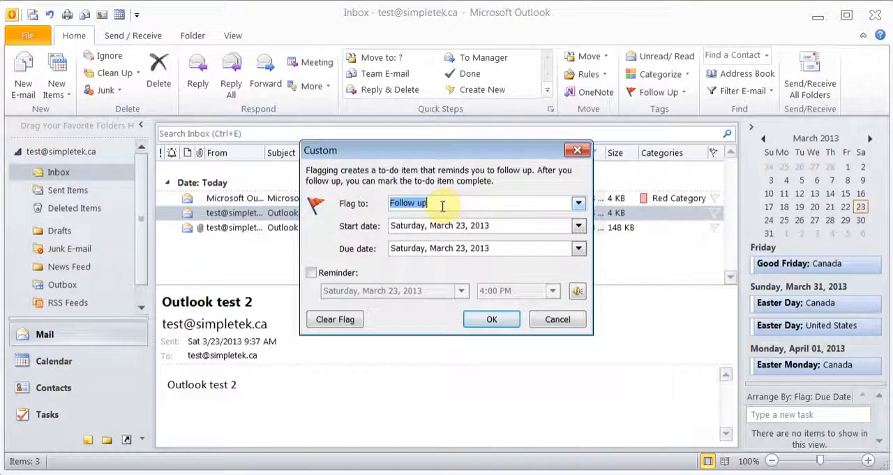
text(Test Follow UP)
- Set the flag's start date to Monday, March 25, 2013 and its due date to Thursday, March 28, 2013
click(578, 225)
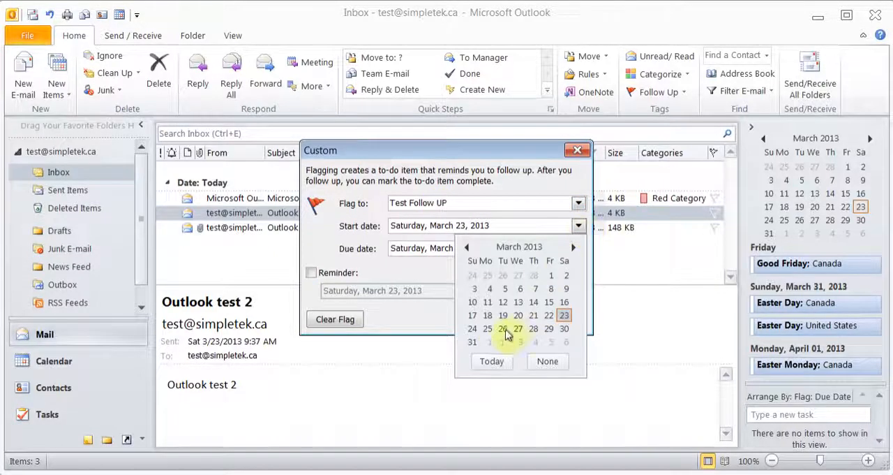
click(488, 328)
click(579, 248)
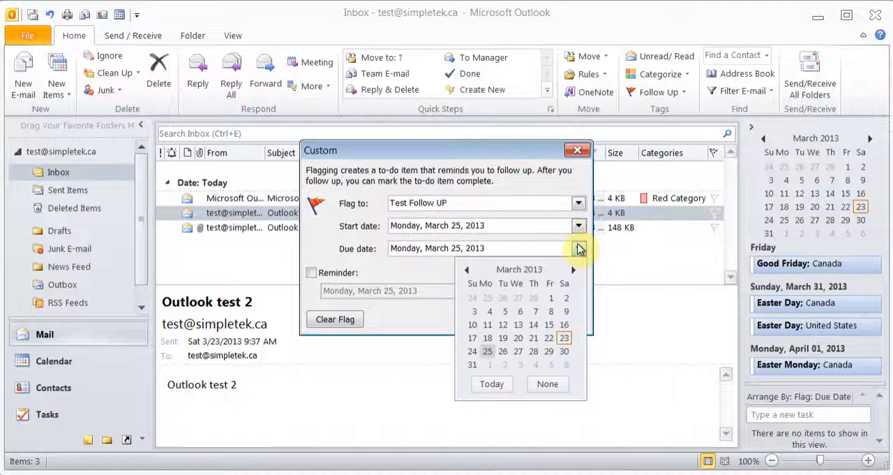
click(543, 354)
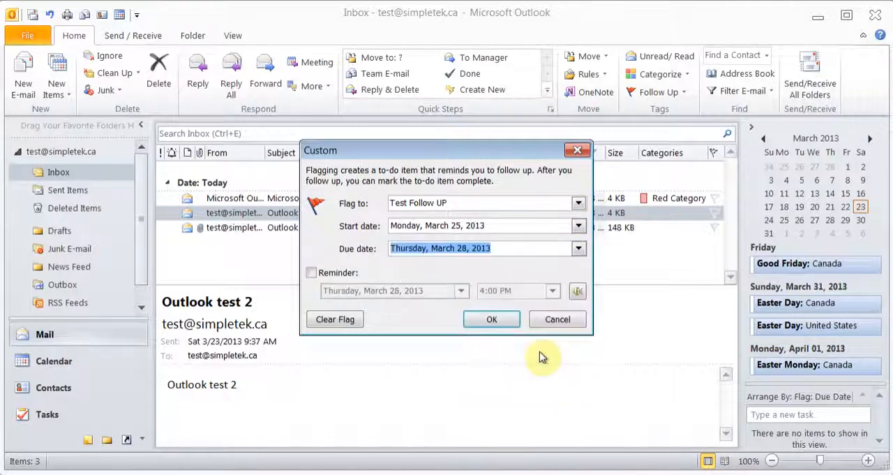
- Enable the flag's reminder for Wednesday, March 27, 2013 at 4:00 PM and apply the custom flag
click(312, 273)
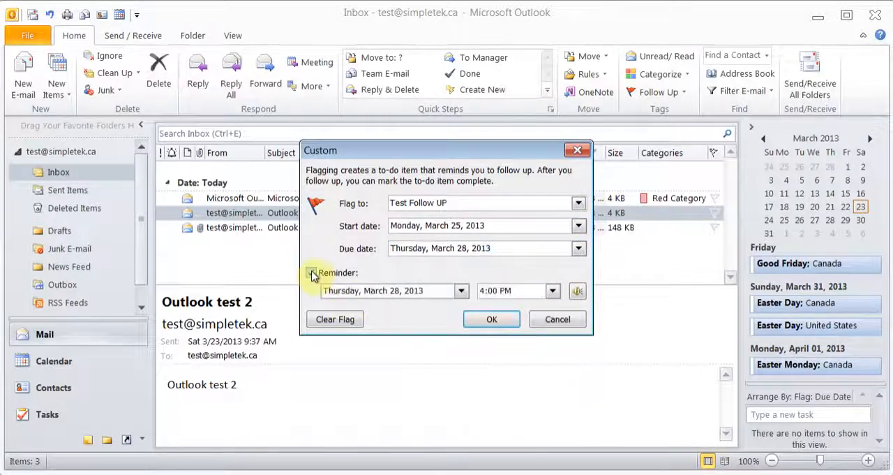
click(462, 291)
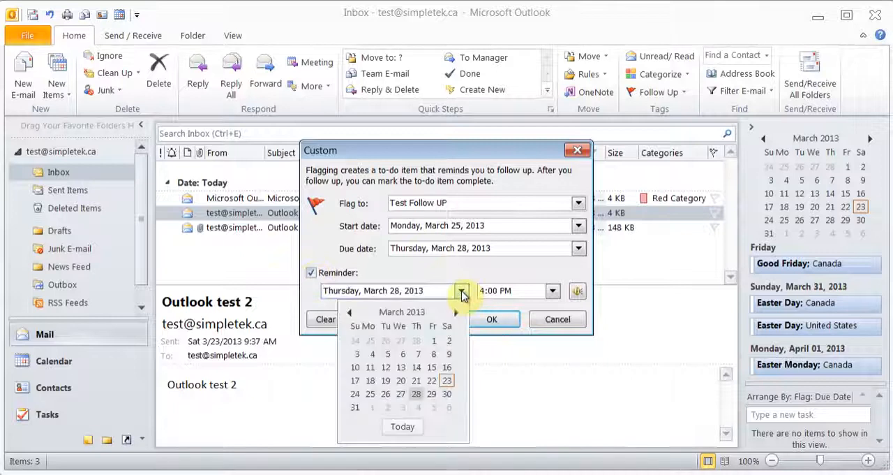
click(400, 394)
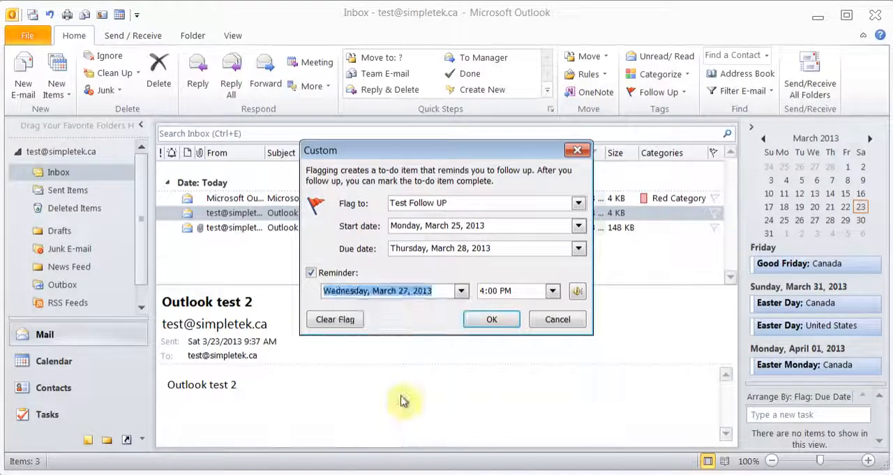
click(492, 319)
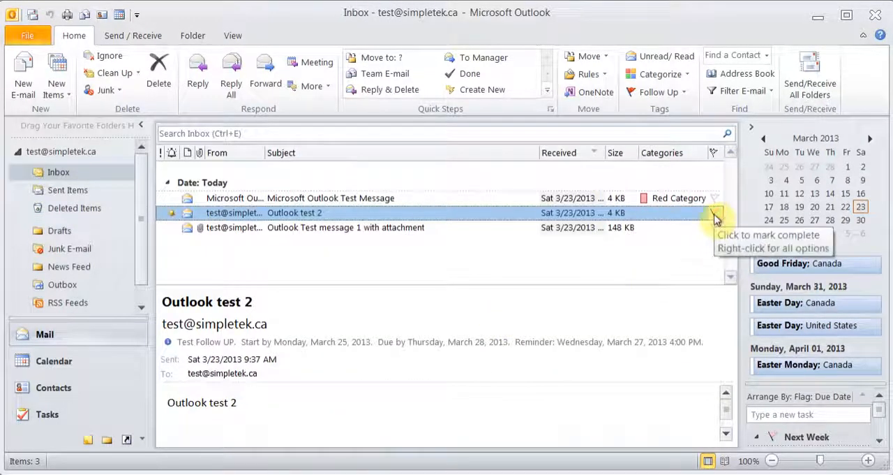
- Filter the Inbox to flagged messages, extend the search to all mail items, and close the search
click(761, 96)
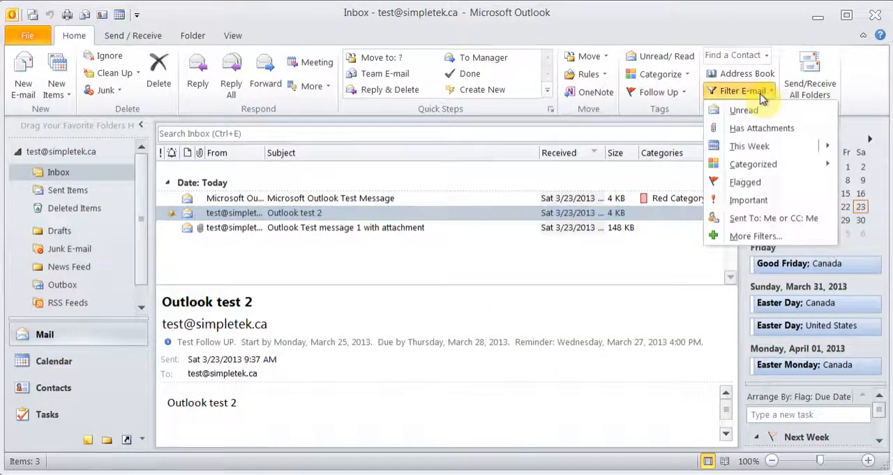
click(743, 183)
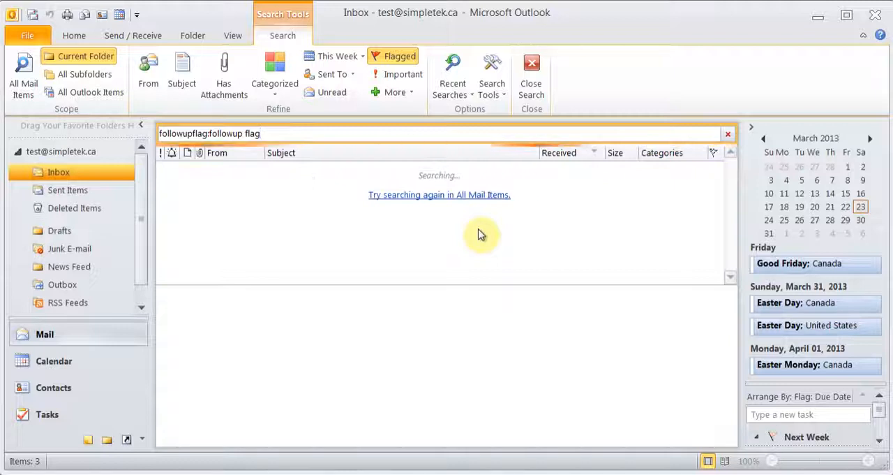
click(454, 196)
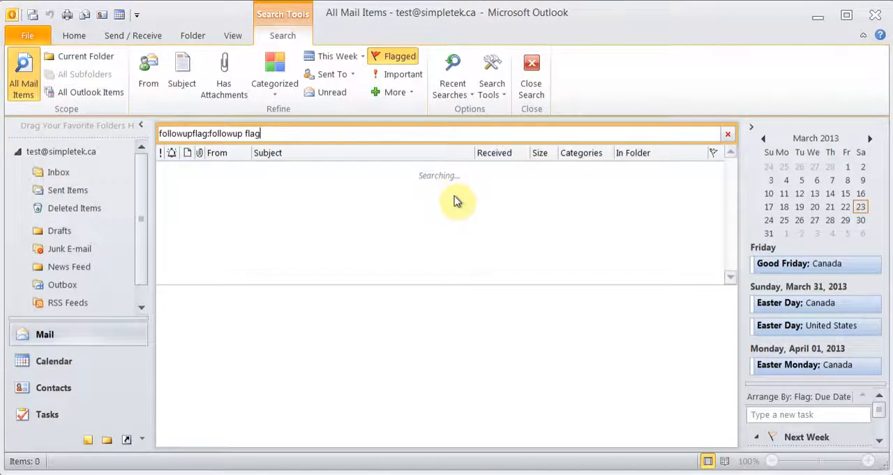
click(541, 79)
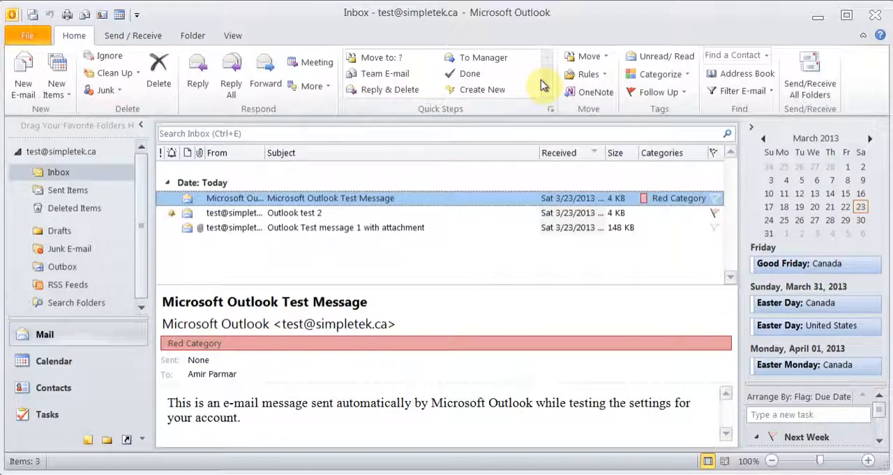
- Filter only the Inbox by flagged messages again, and close the search to restore the full list
click(743, 91)
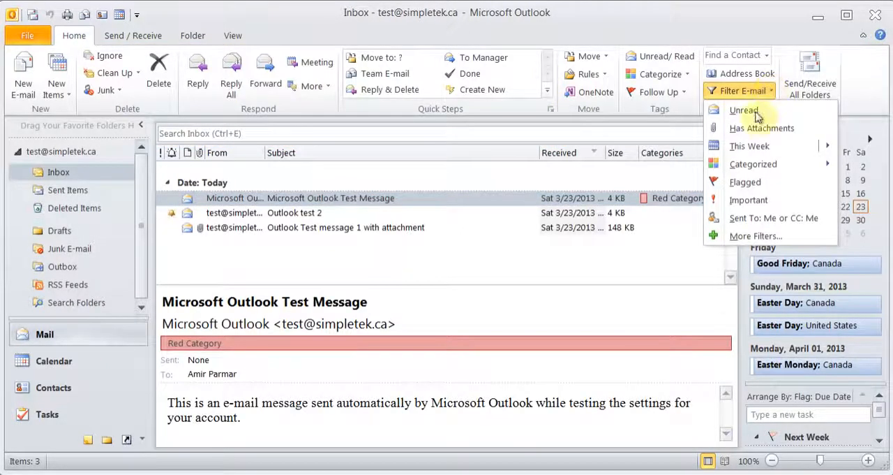
click(745, 182)
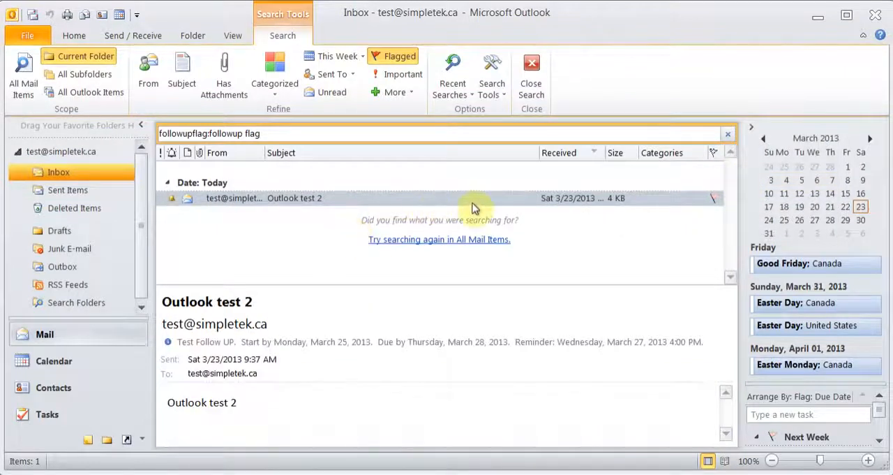
click(531, 78)
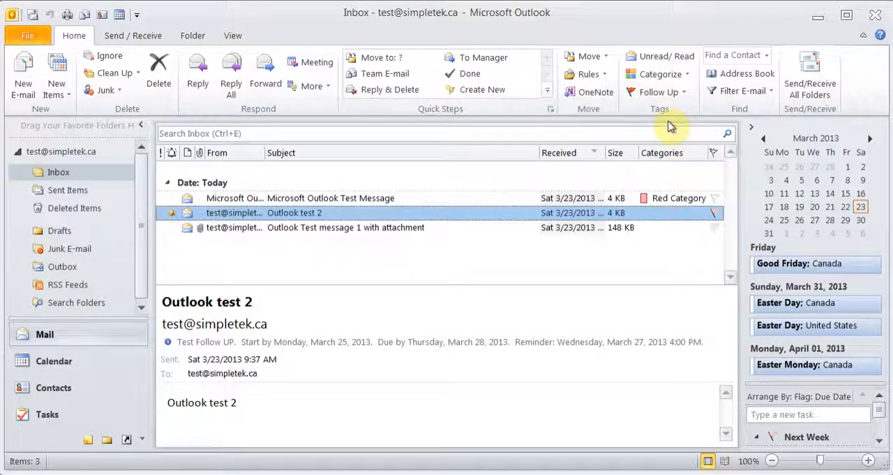
- Mark the "Outlook Test message 1 with attachment" message as unread, and switch it back to read
click(354, 230)
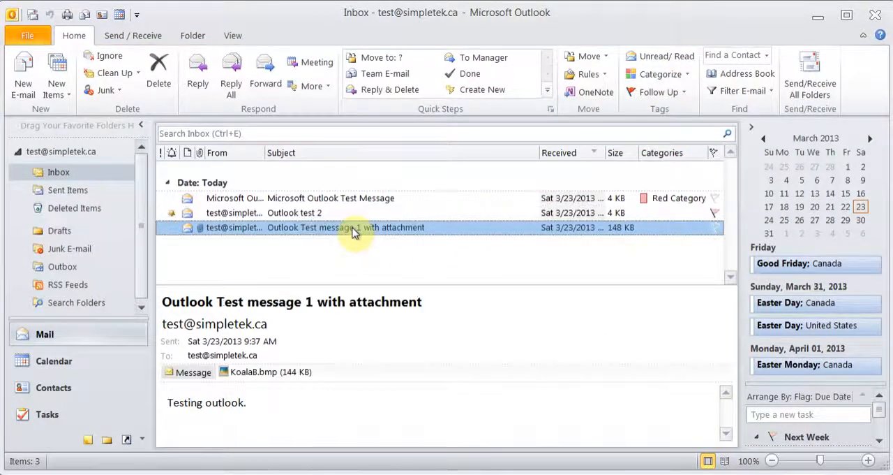
click(666, 58)
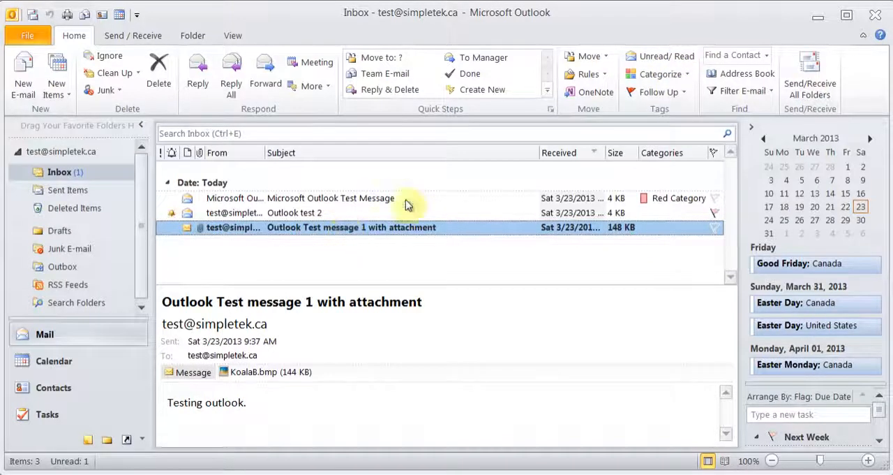
click(638, 57)
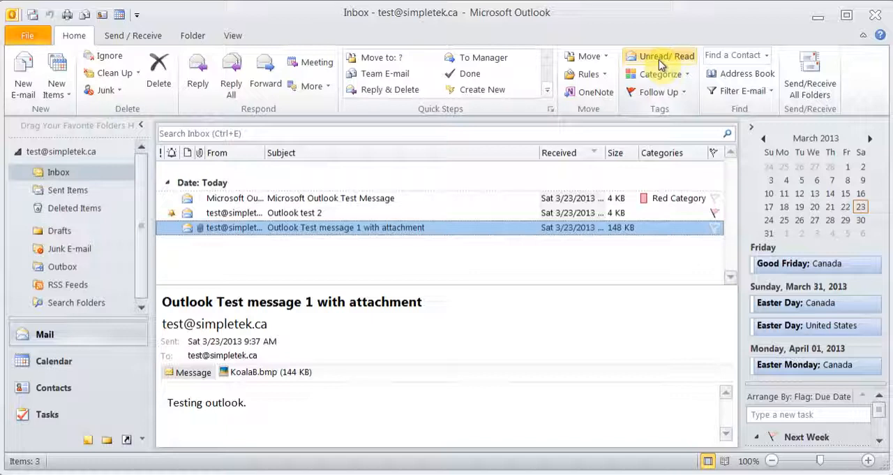
- View the Outlook Today page of the mail account from the folder list, and return to the Inbox
click(262, 200)
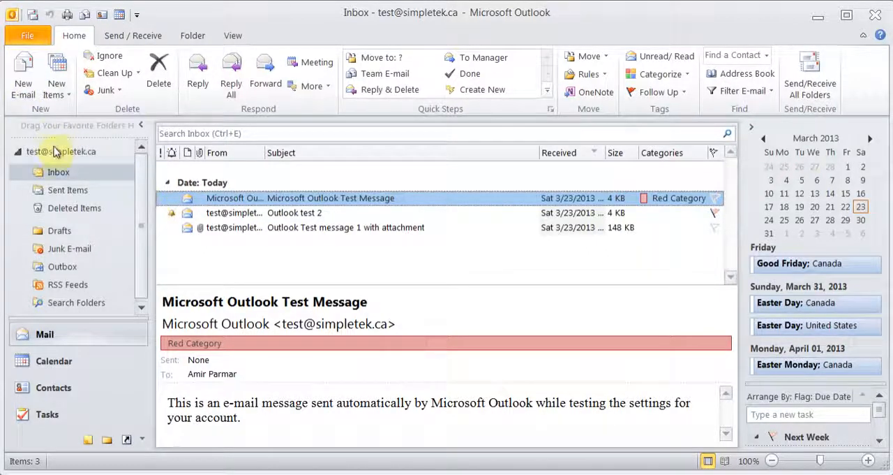
click(60, 152)
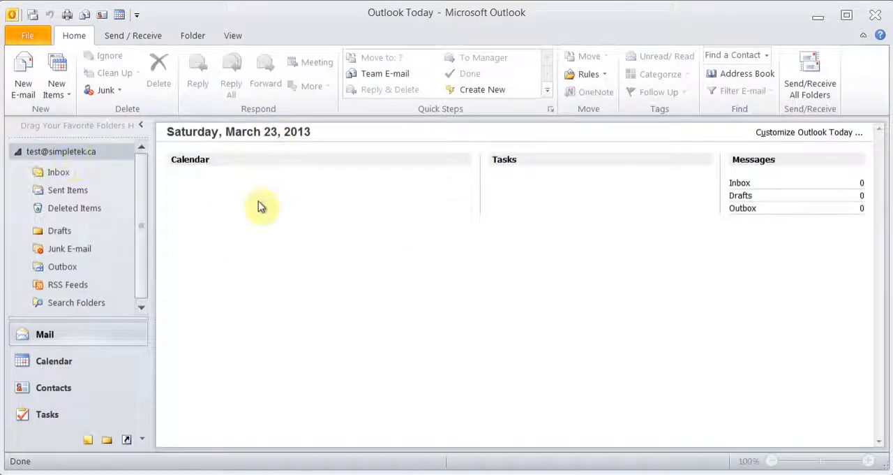
click(56, 171)
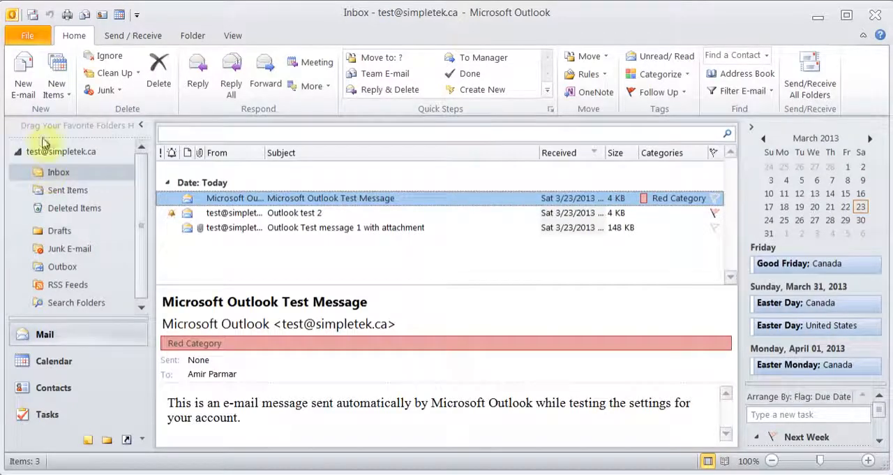
- Compose a new e-mail with the recipient's e-mail address, the subject "Subject" and the body text "Hi," above the signature
click(24, 84)
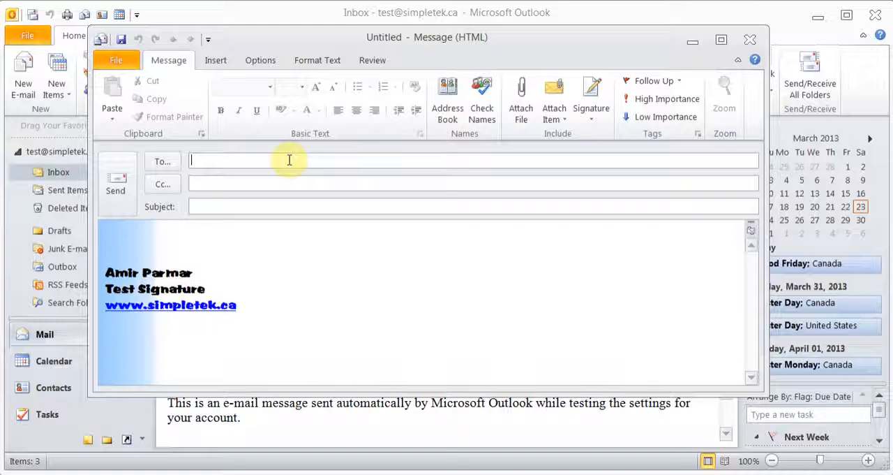
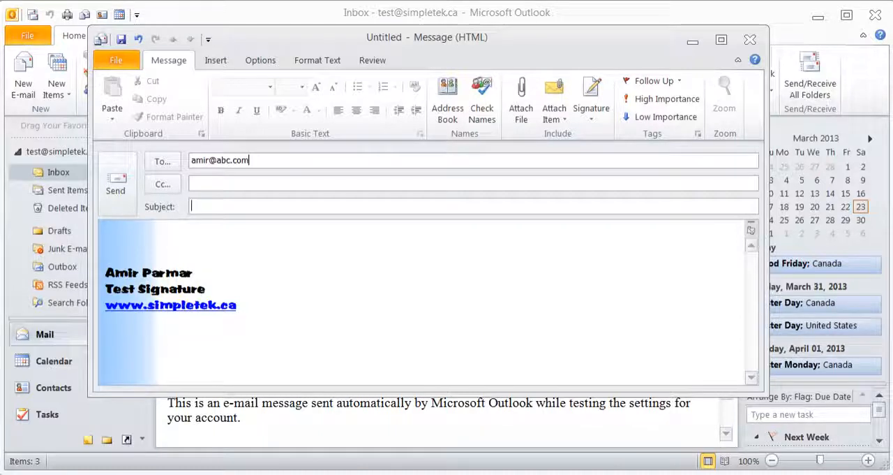
text(Subject)
click(109, 238)
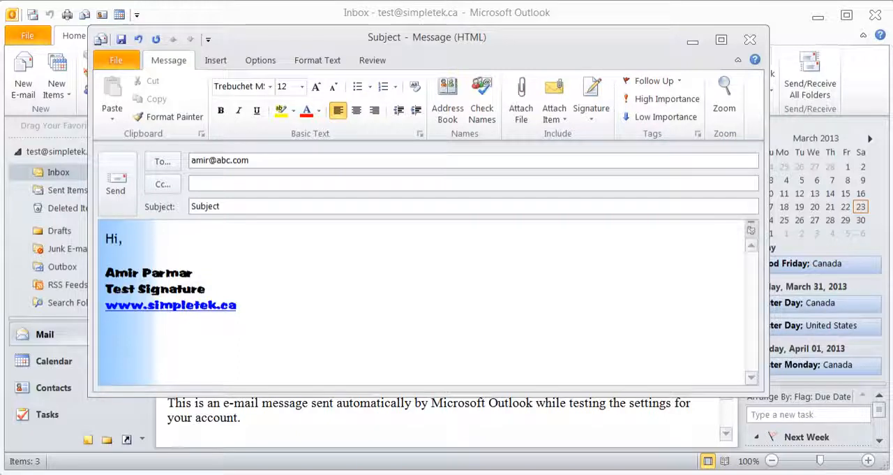
key(Return)
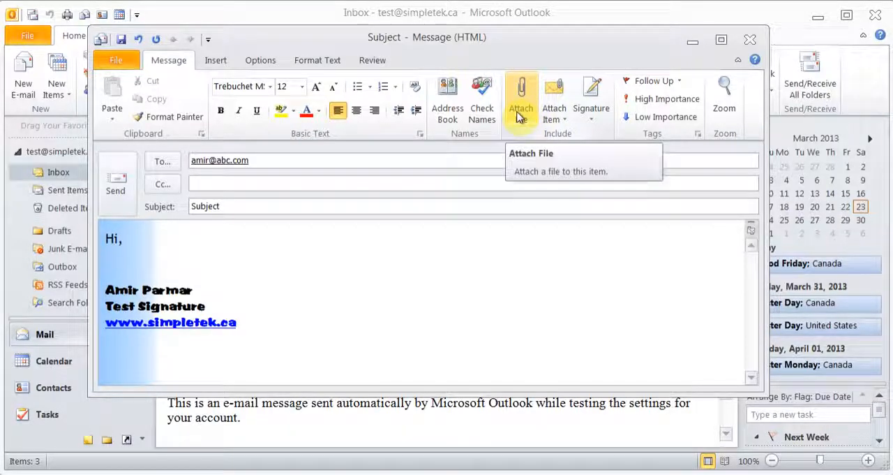
- Examine the new message's Attach Item, Signature and Follow Up options, and close the message without saving it
click(562, 122)
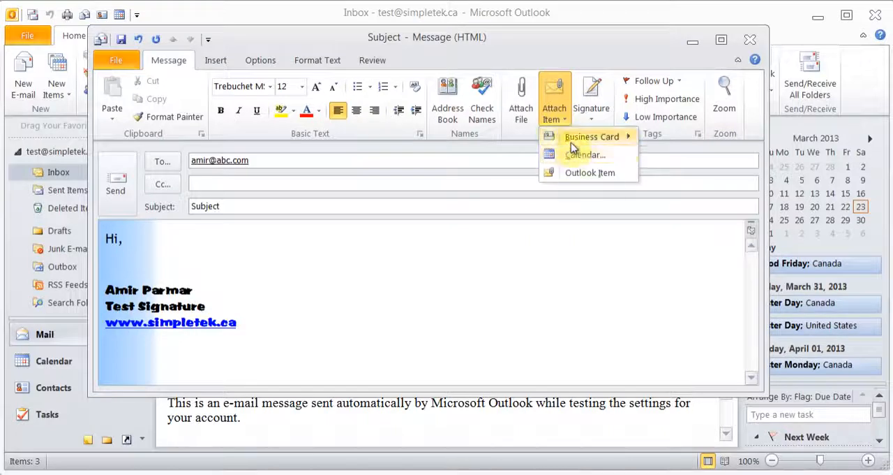
mouse_move(571, 140)
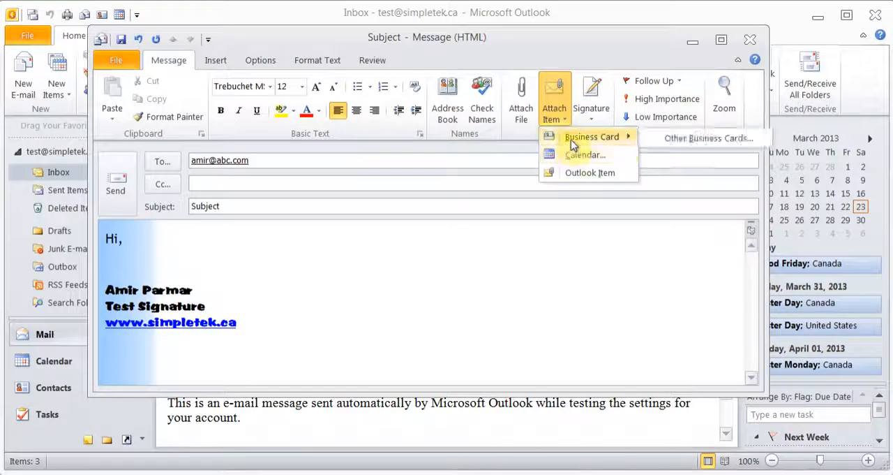
click(409, 247)
click(593, 104)
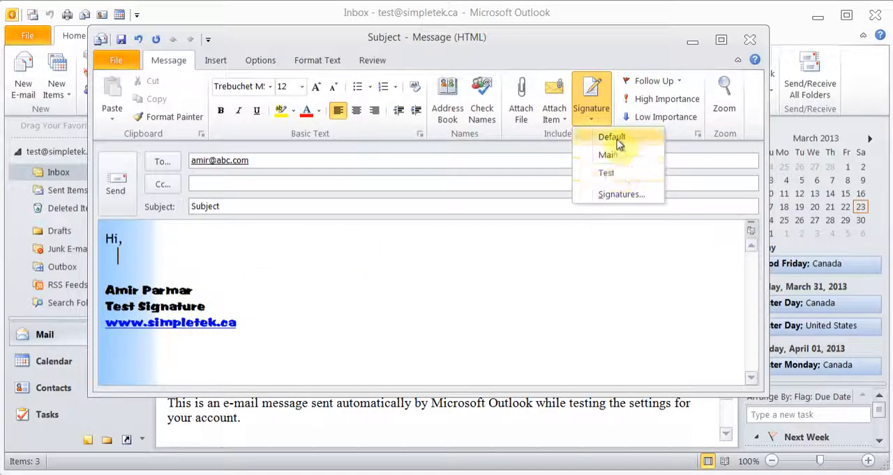
click(337, 277)
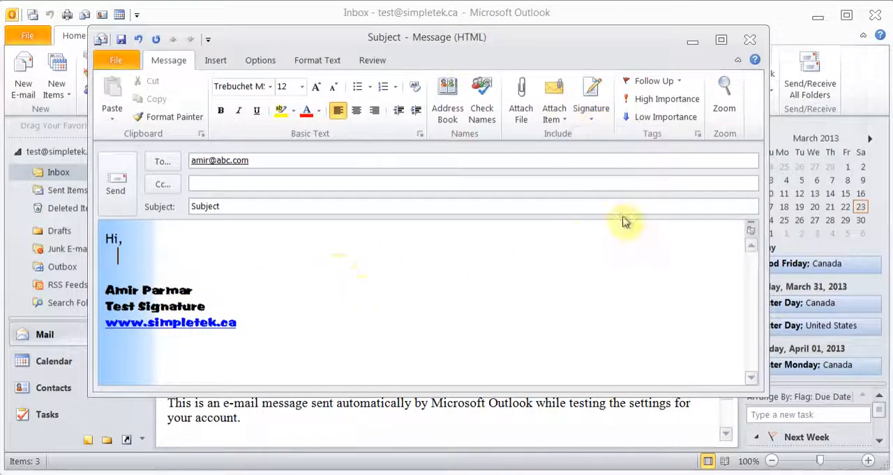
click(676, 81)
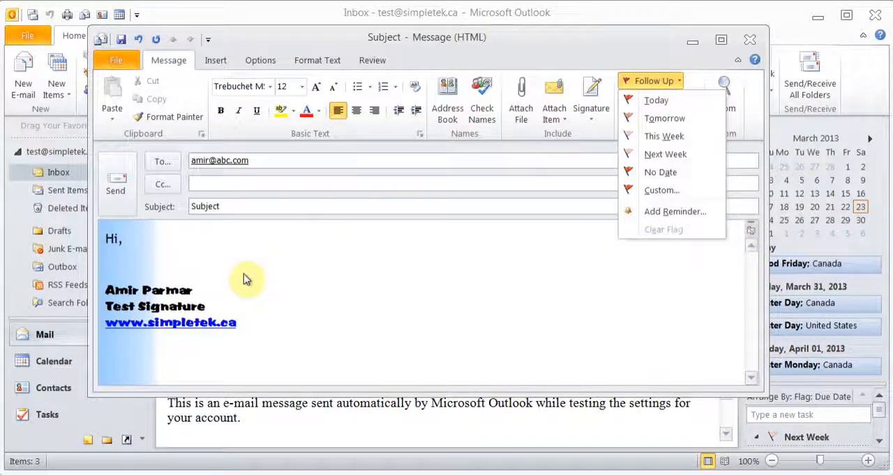
click(152, 261)
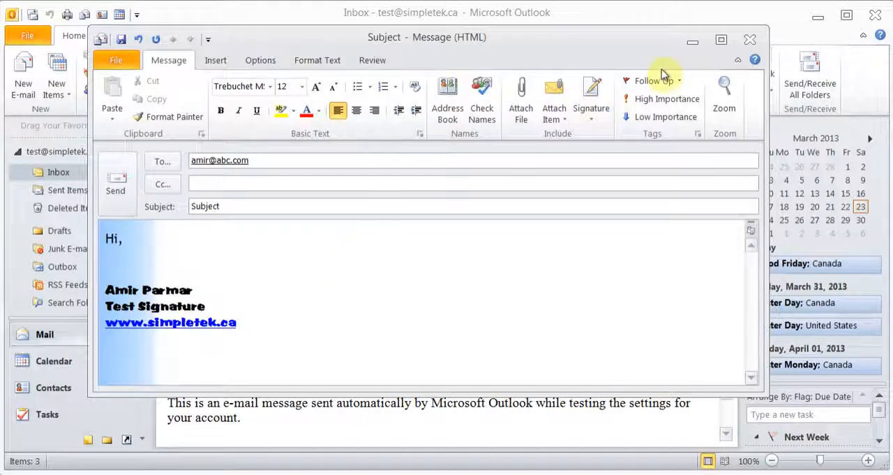
click(750, 39)
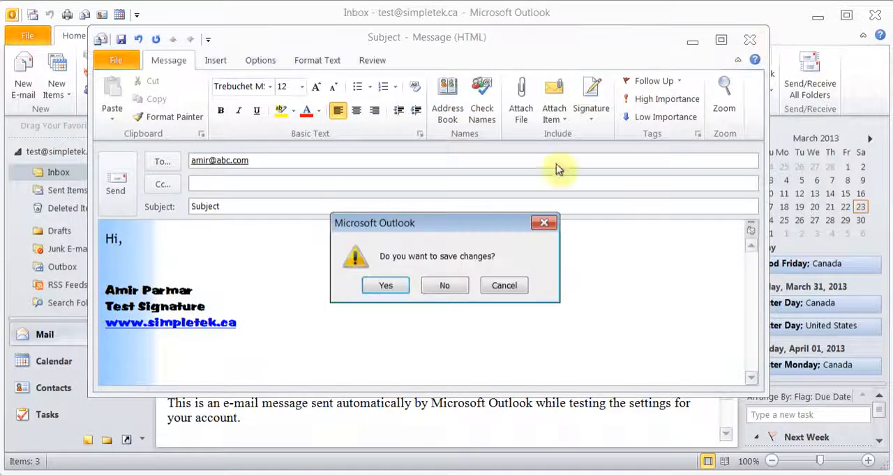
click(449, 282)
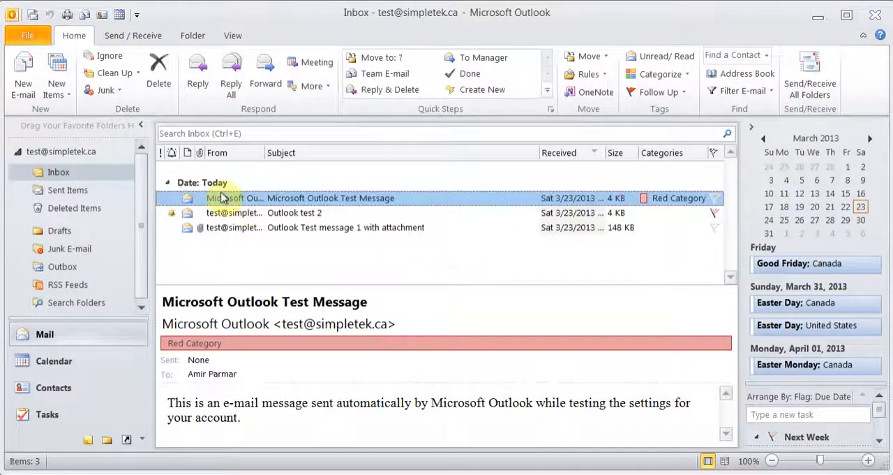
click(69, 96)
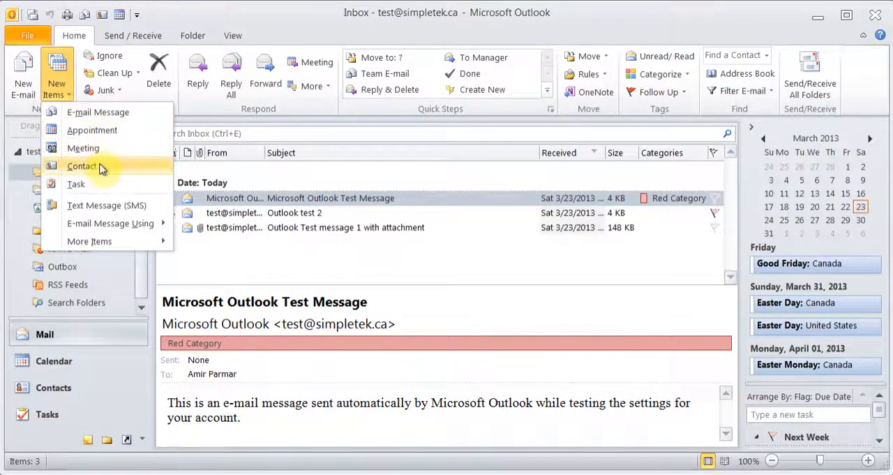
click(299, 39)
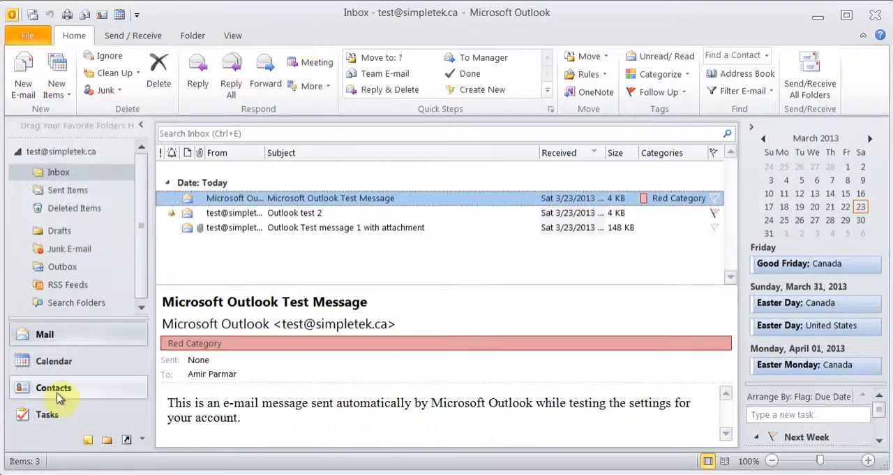
- Create a new contact in the Contacts folder and enter the contact's full name
click(59, 396)
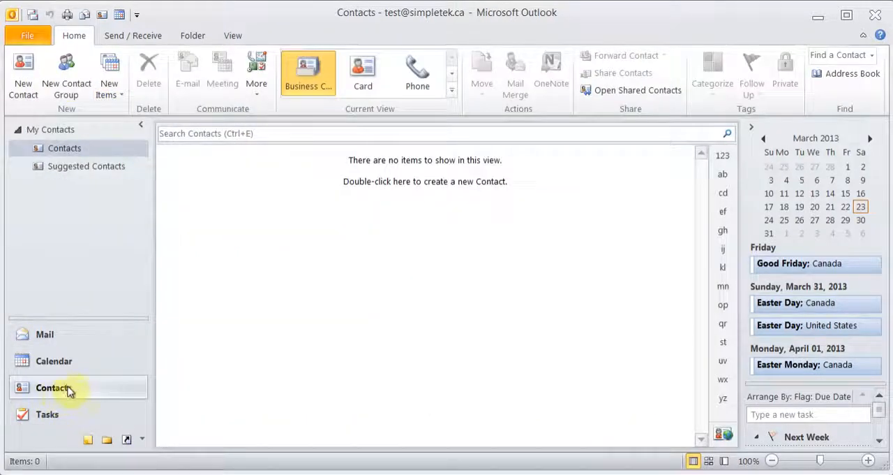
click(24, 91)
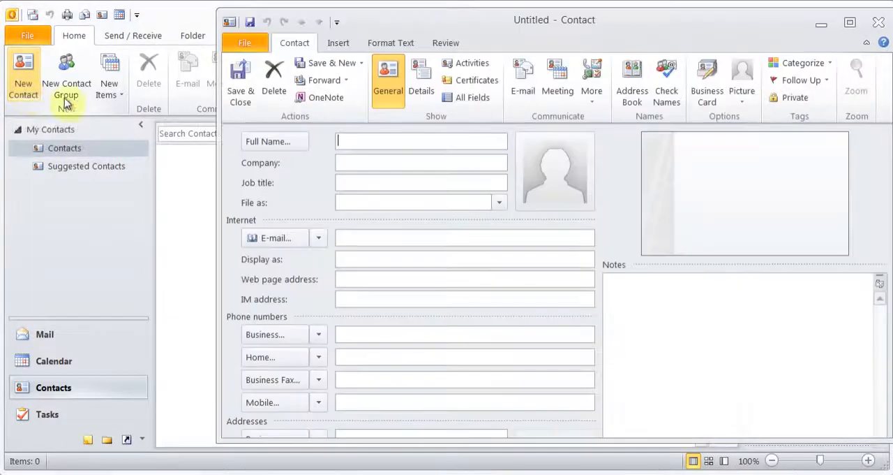
text(J)
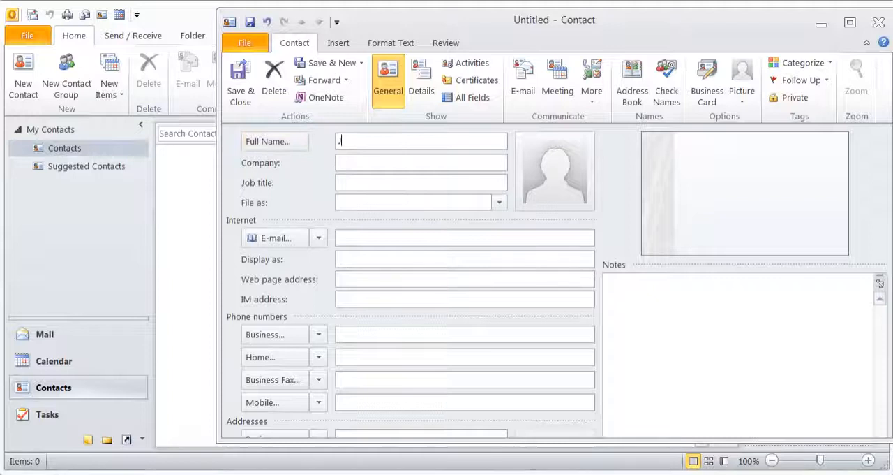
text(ohn Doe)
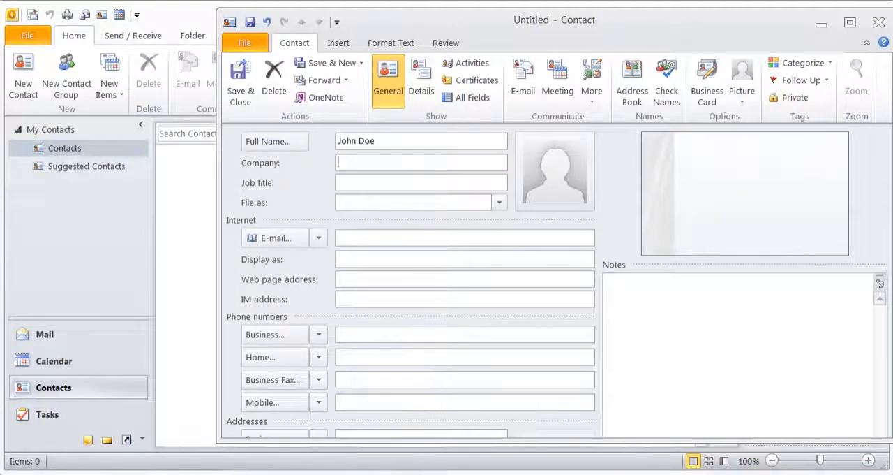
key(Tab)
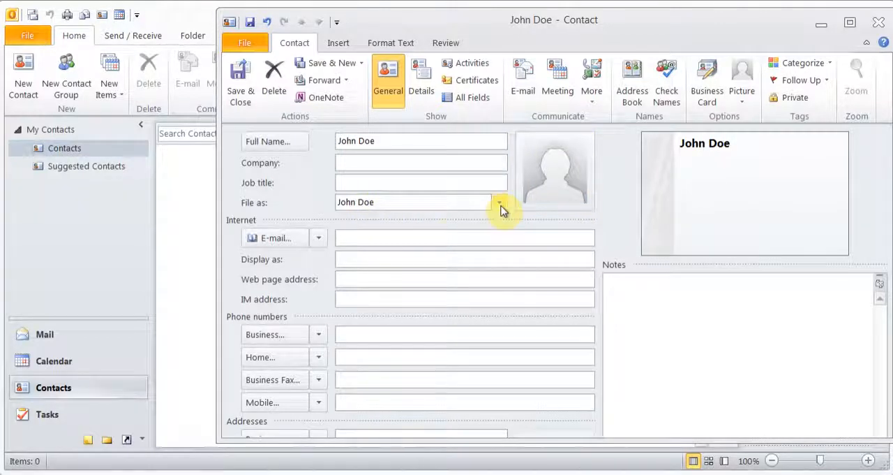
- Fill in the contact's e-mail address and move the contact window so that it is fully on screen
click(356, 238)
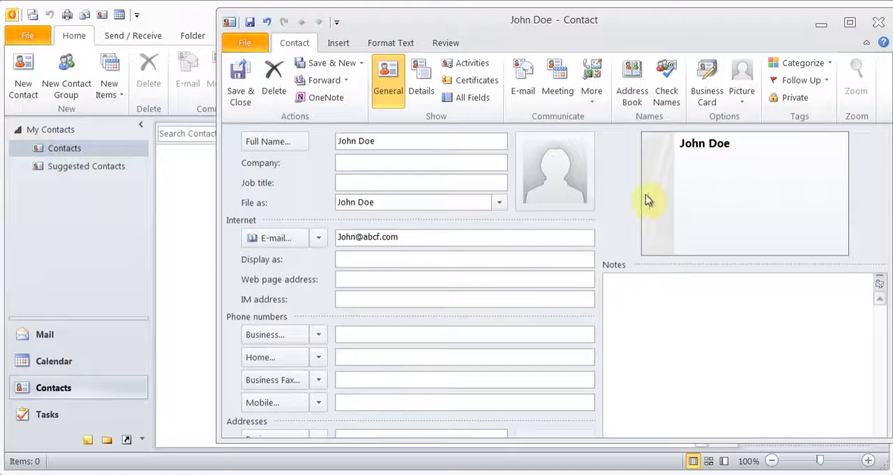
drag(612, 33, 551, 29)
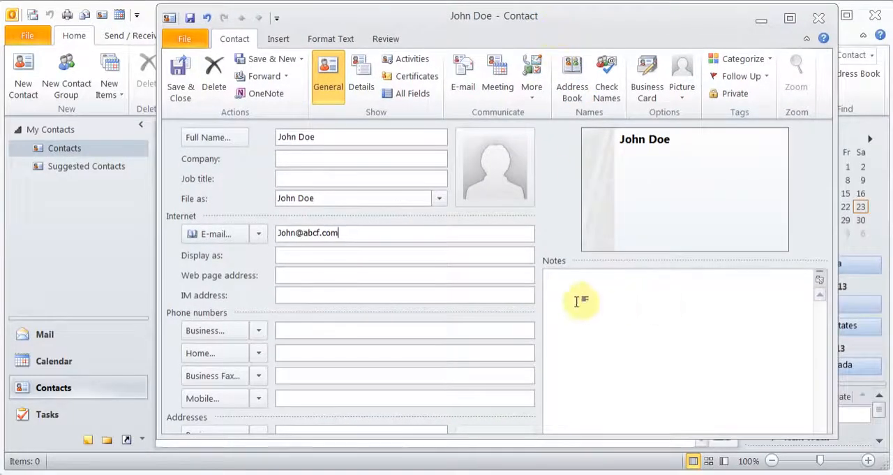
- Resize the contact window to show the business address field, and save the contact while starting another new one
click(324, 429)
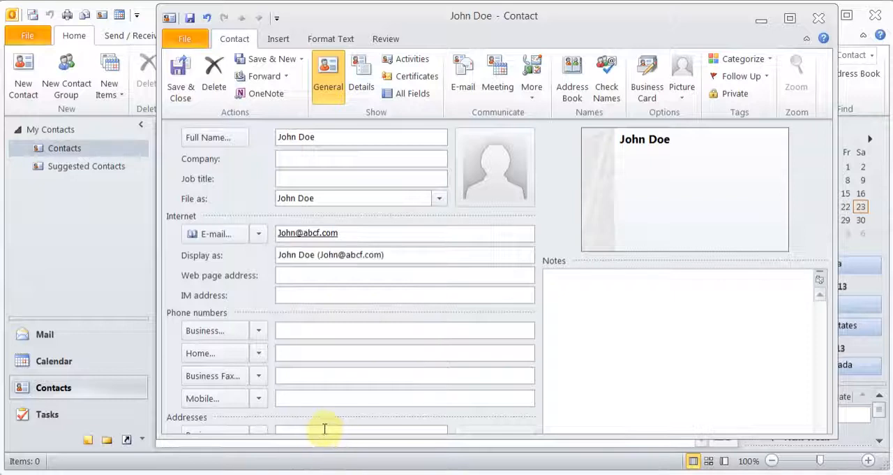
mouse_move(835, 435)
mouse_down()
mouse_move(761, 376)
mouse_move(829, 447)
mouse_up()
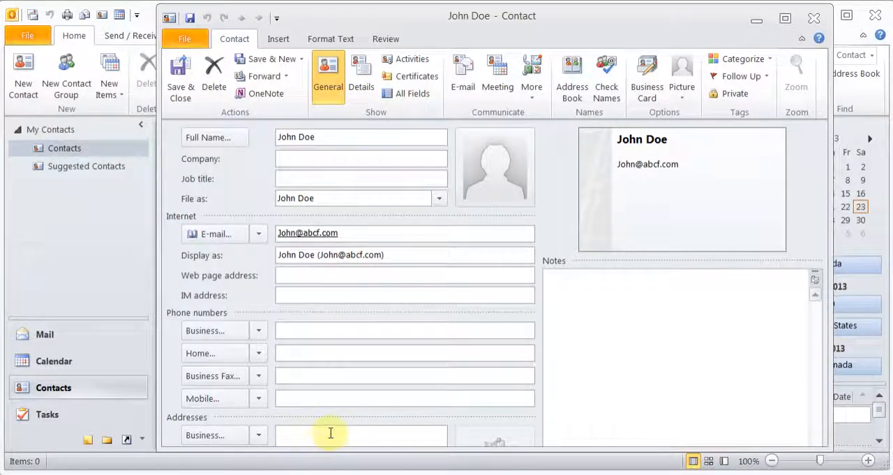
click(611, 307)
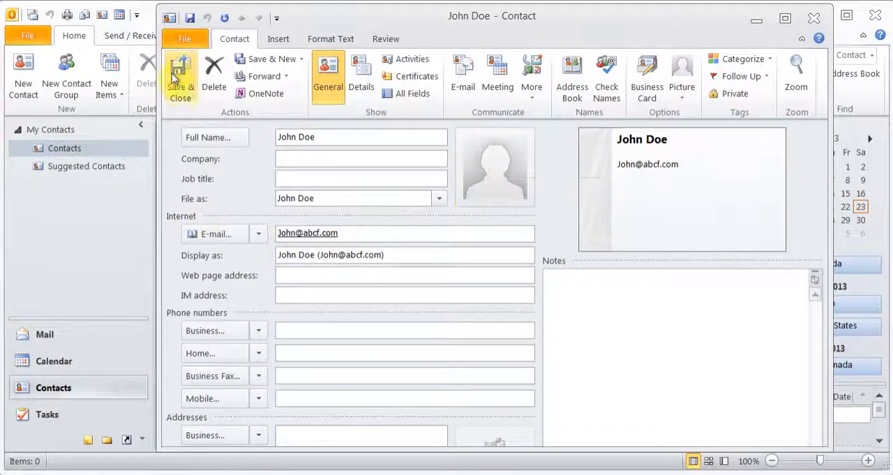
click(273, 60)
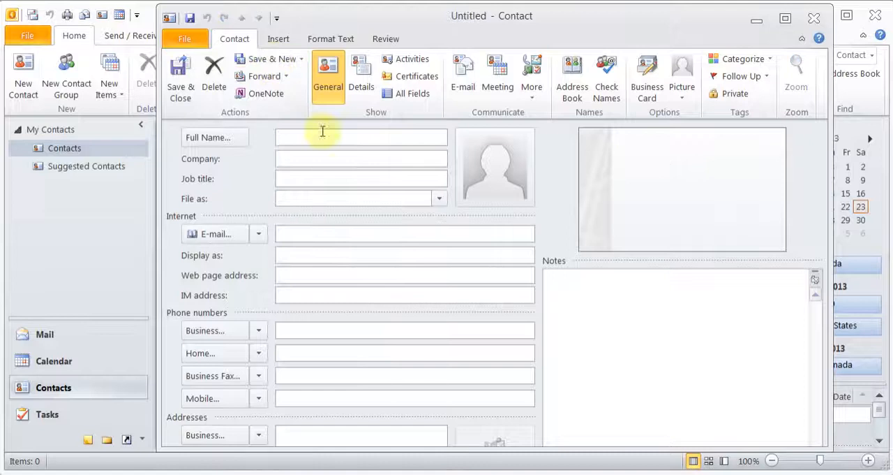
- Enter the second contact's full name, including the middle initial
text(Li)
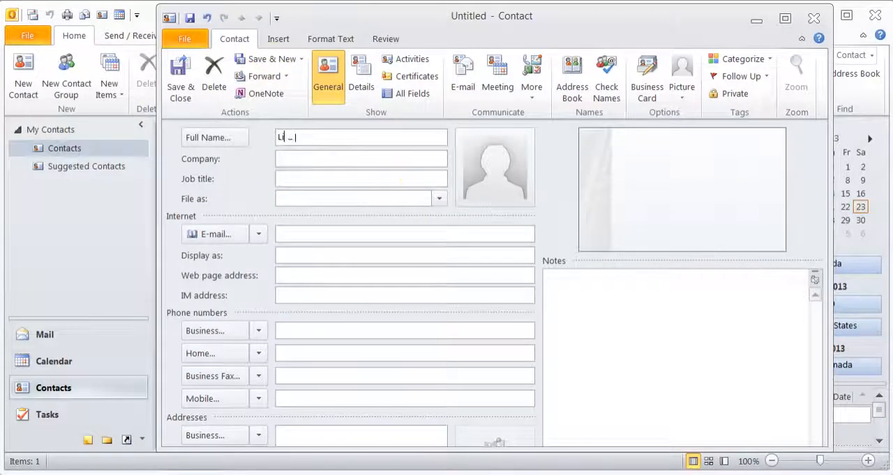
text(sa)
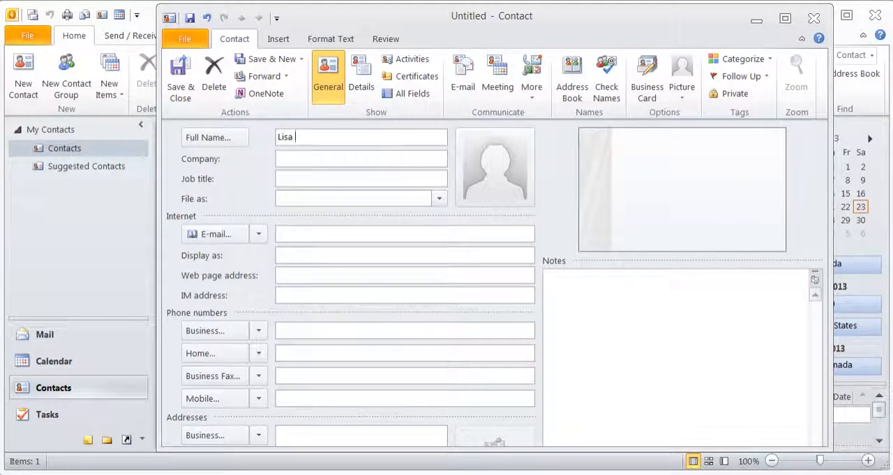
text( F)
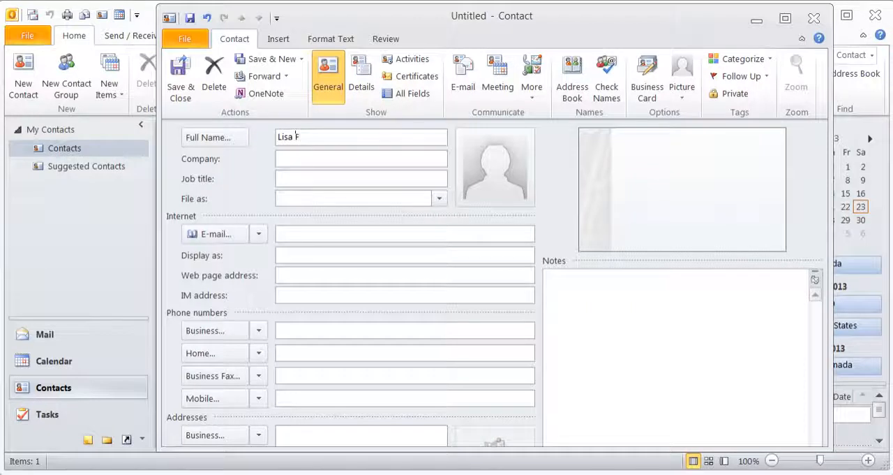
text( Doe)
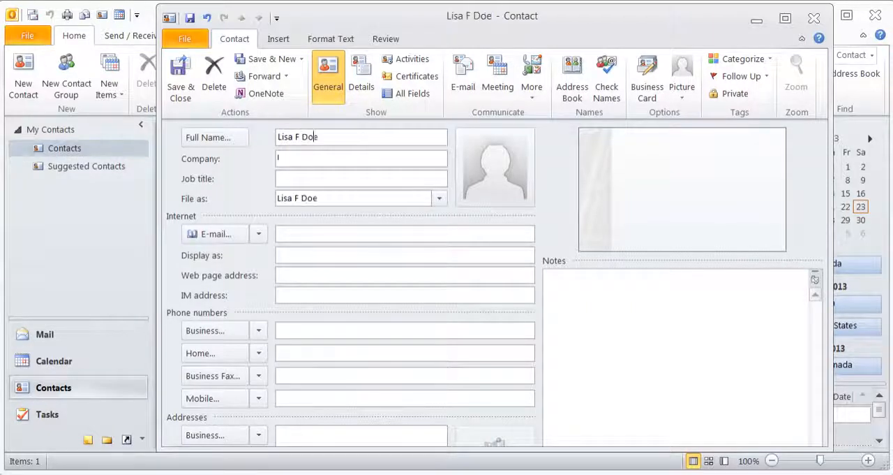
- Fill in the second contact's e-mail address, and save and close the contact
click(279, 233)
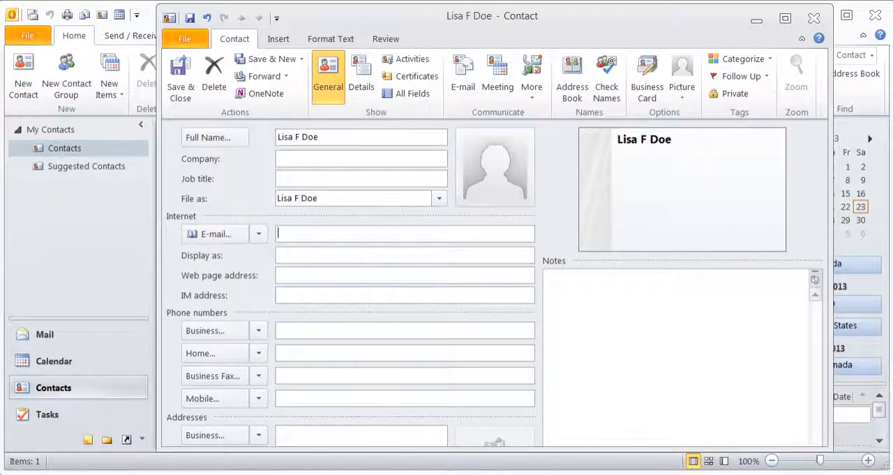
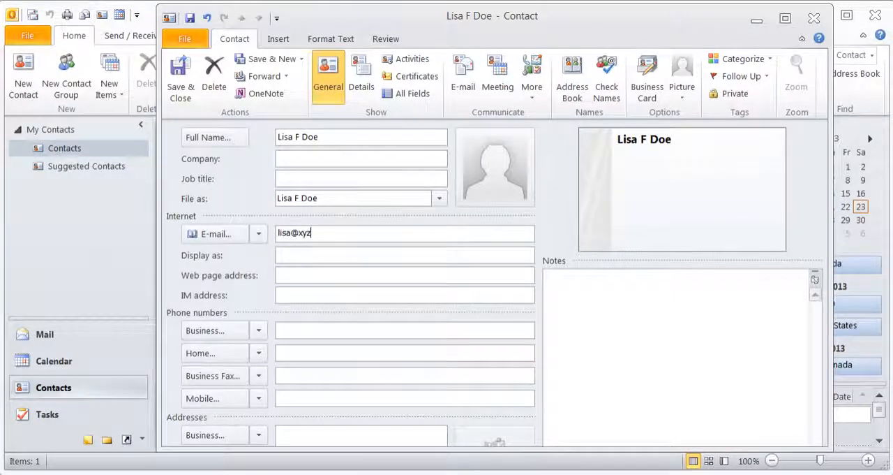
key(Tab)
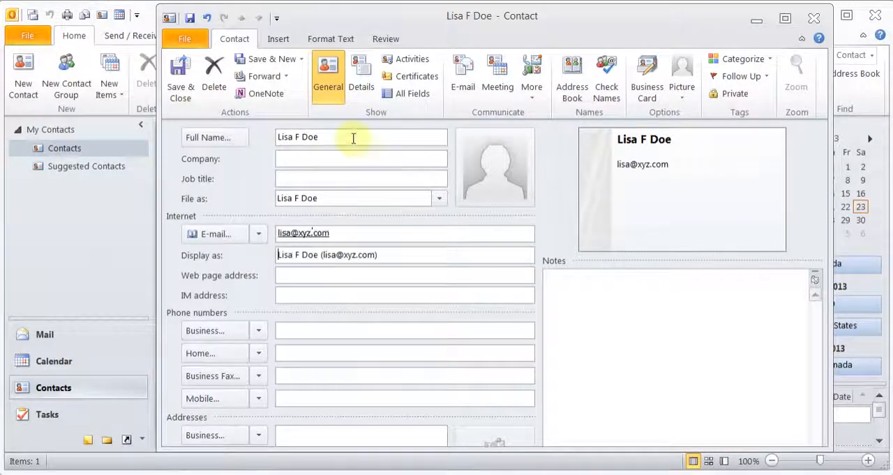
click(182, 87)
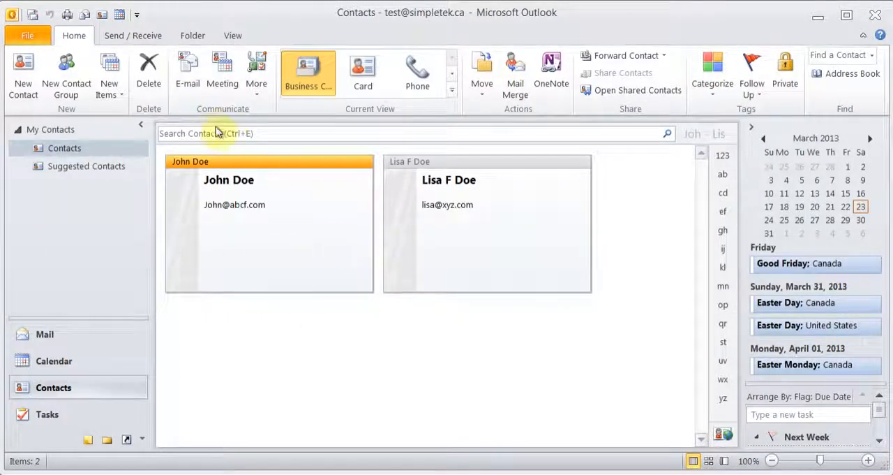
- View the contacts in the Card, Phone and List views, and return to the Business Card view
click(366, 78)
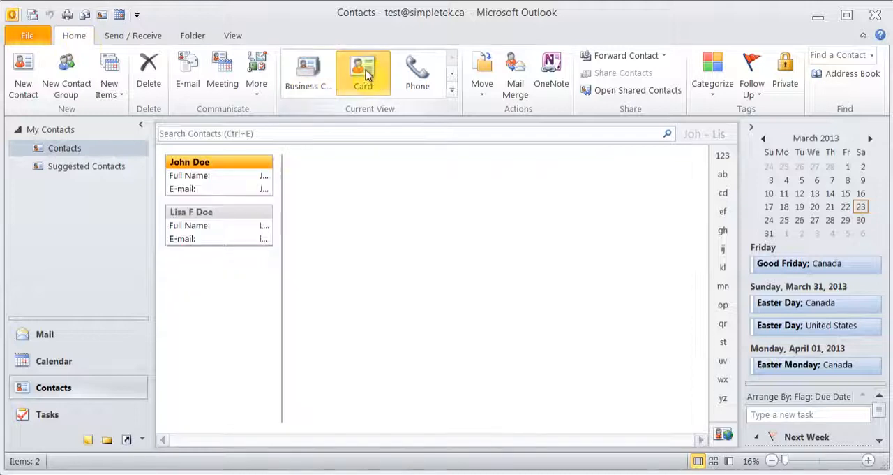
click(418, 81)
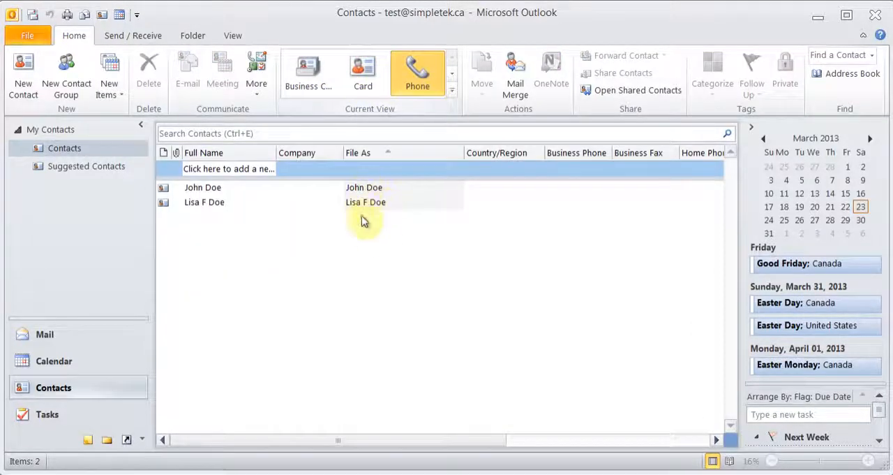
click(451, 91)
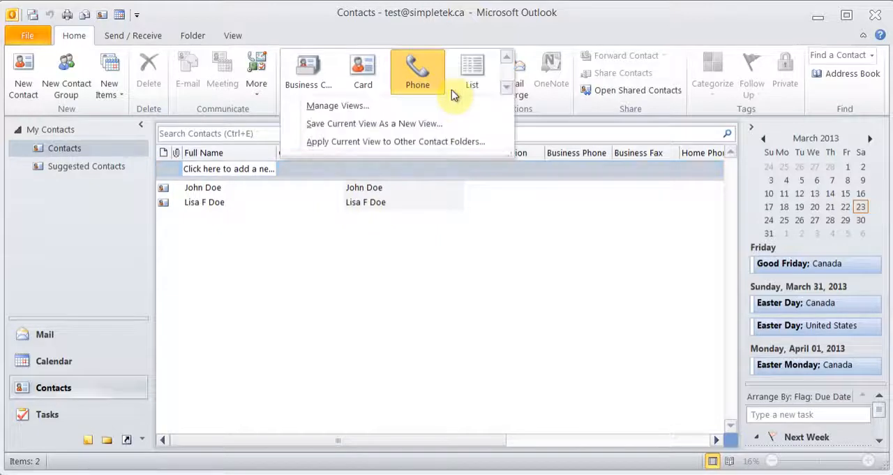
click(473, 75)
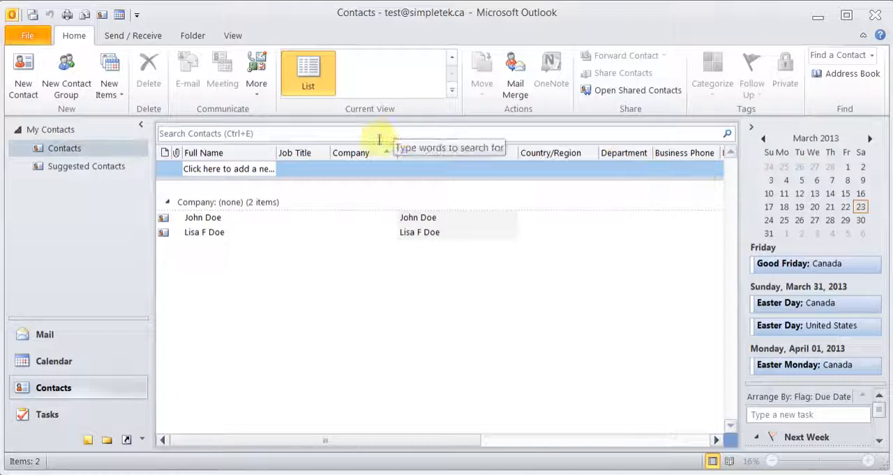
click(451, 90)
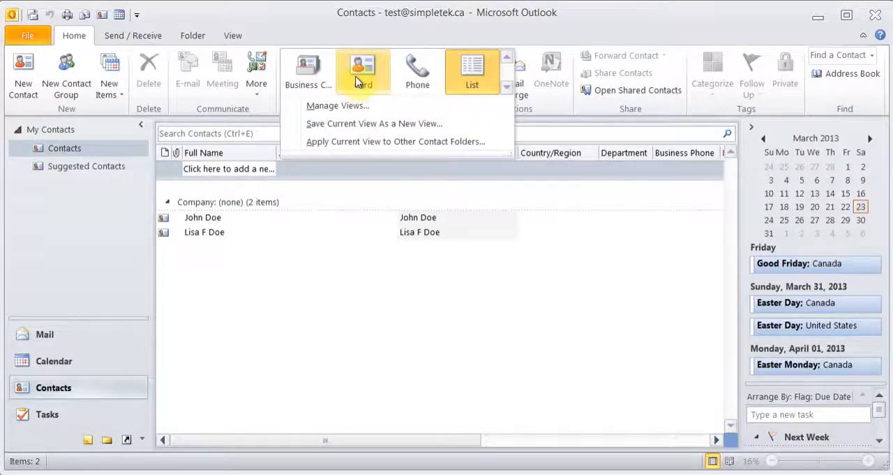
click(305, 71)
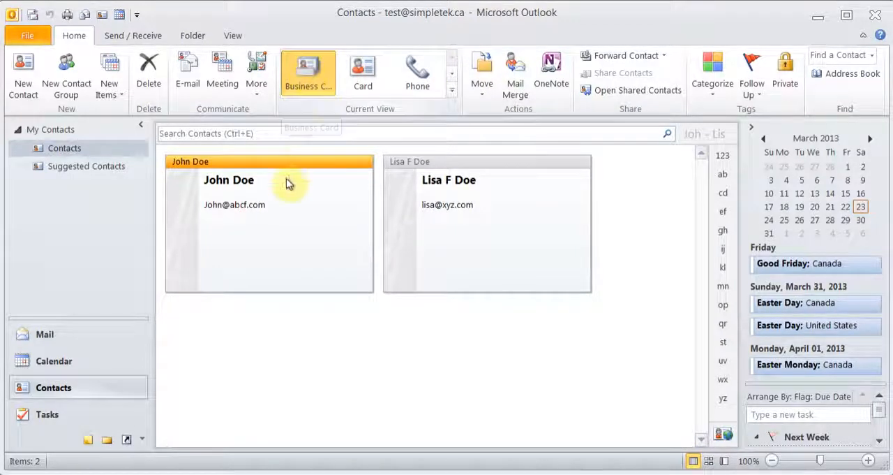
- Examine the first contact's available actions, open the contact to view its Details page, and close it
right_click(272, 201)
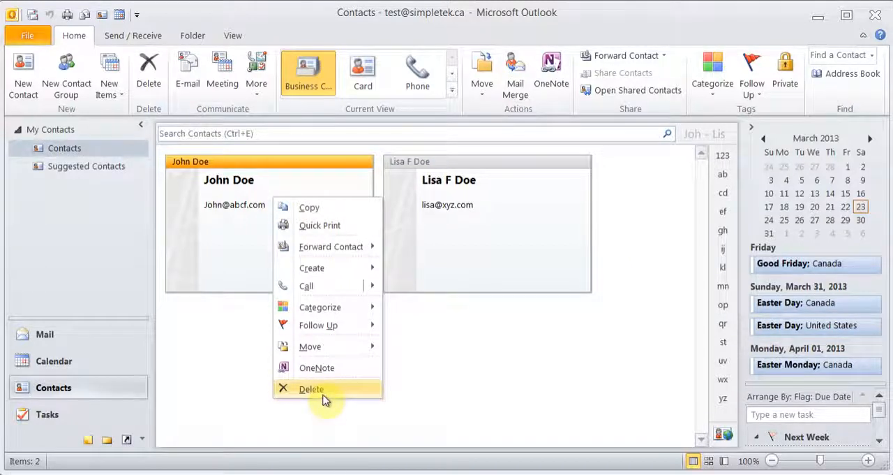
click(221, 263)
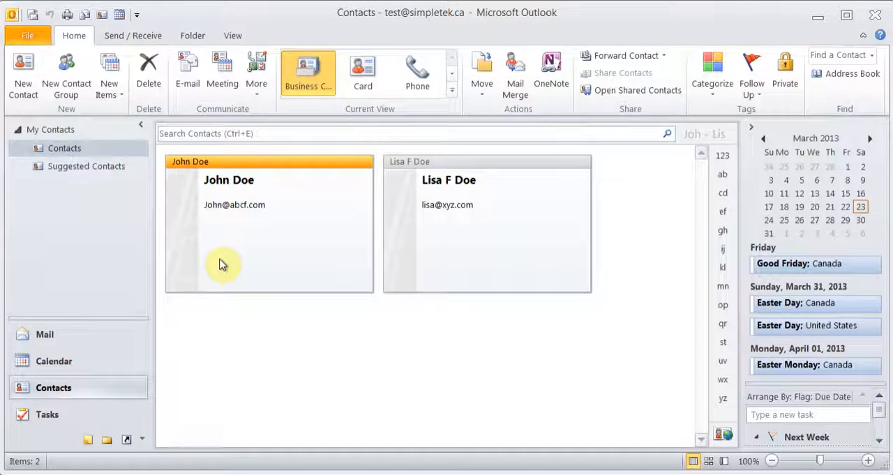
double_click(220, 264)
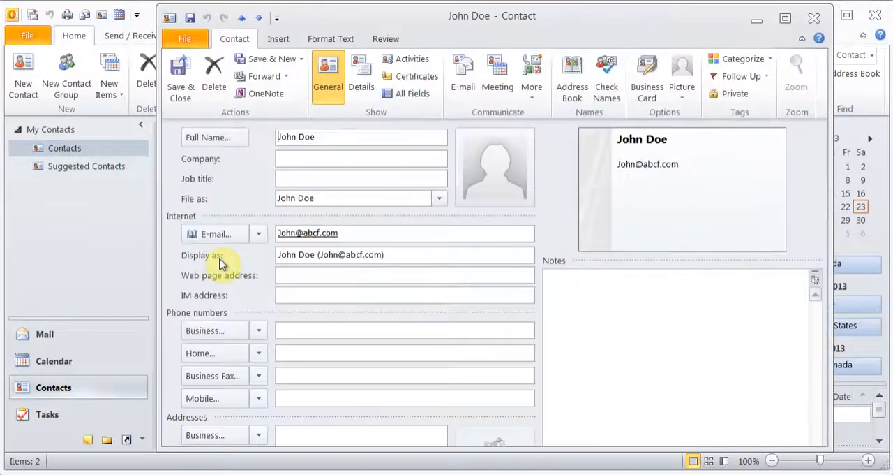
click(361, 78)
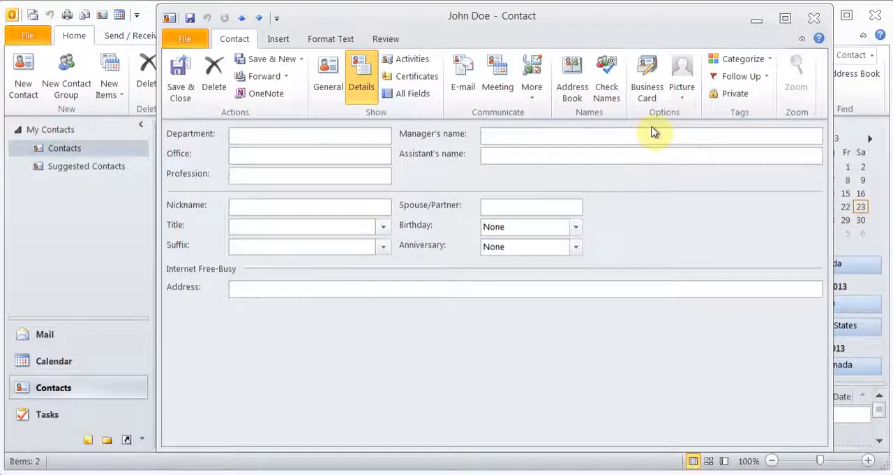
click(815, 19)
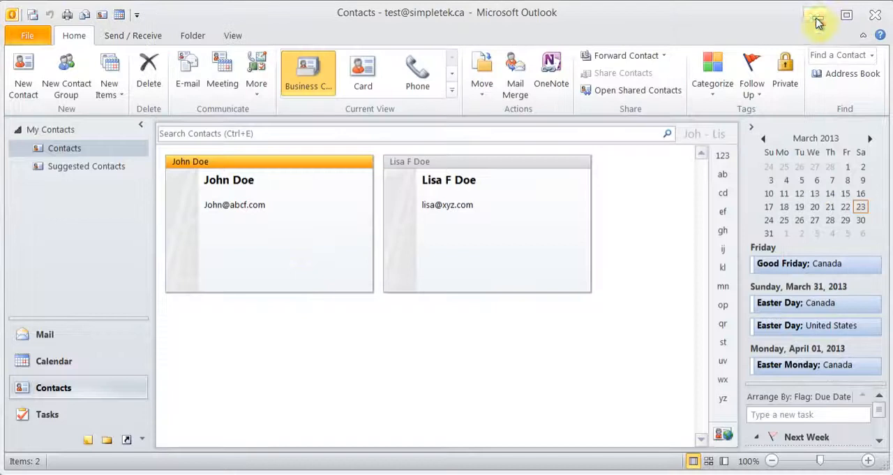
- Forward the first contact as a business card in a new message, and close the message without saving it
right_click(293, 245)
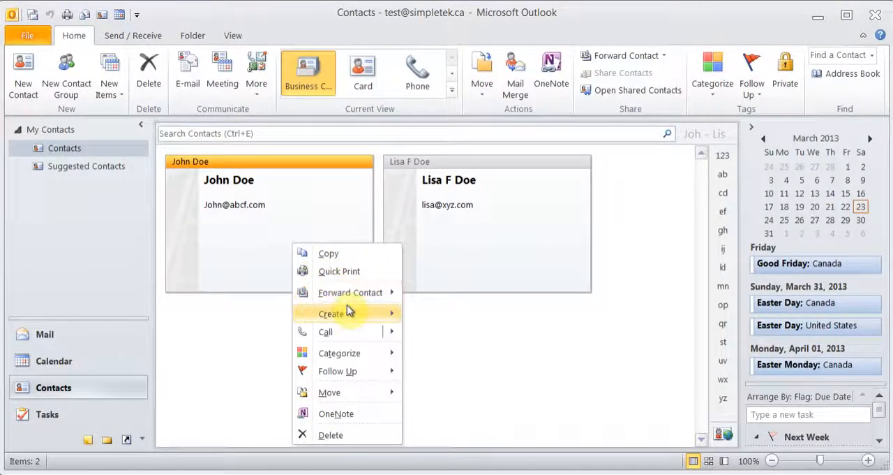
mouse_move(352, 294)
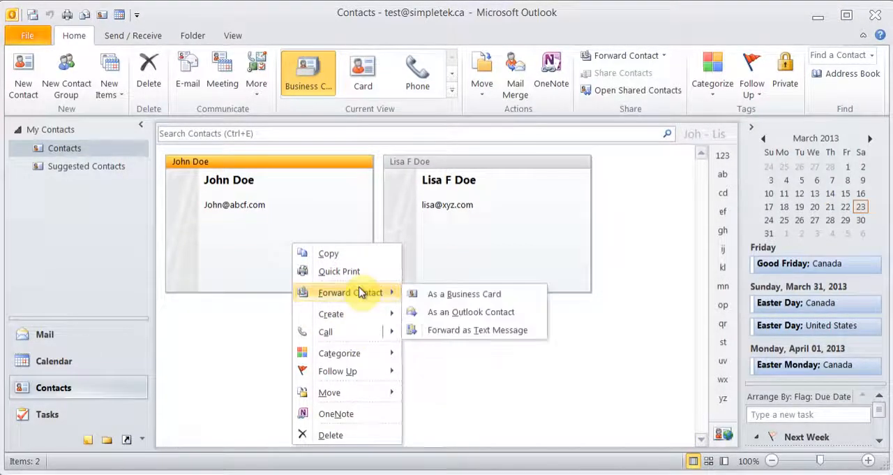
click(433, 296)
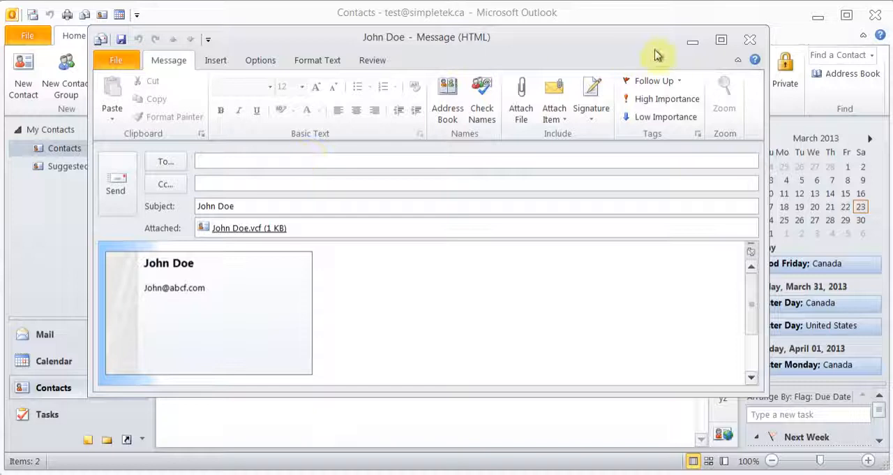
click(749, 43)
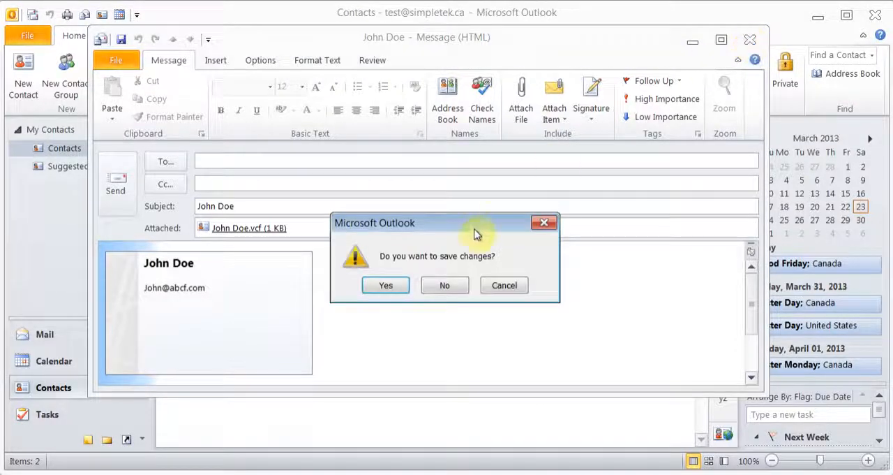
click(448, 282)
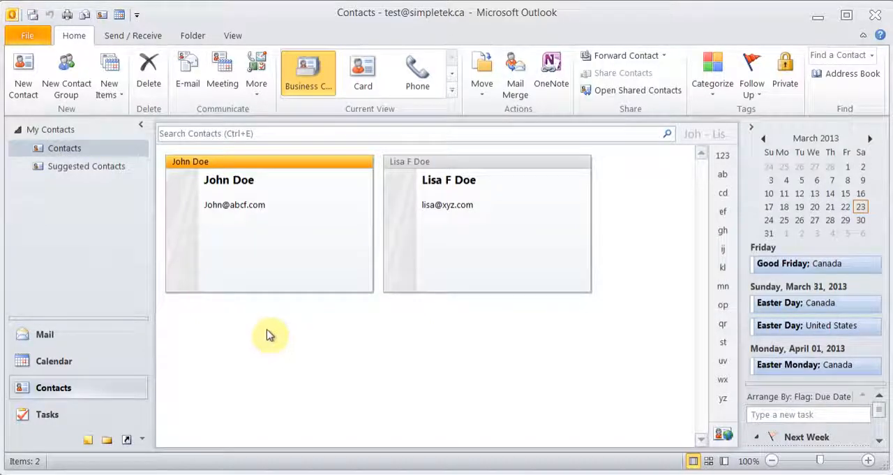
- Create a new contact group named "ABC Group"
click(77, 75)
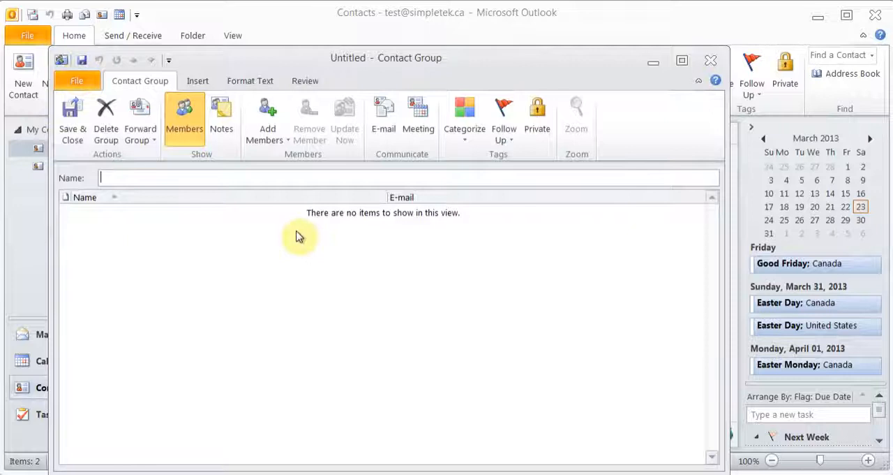
text(A)
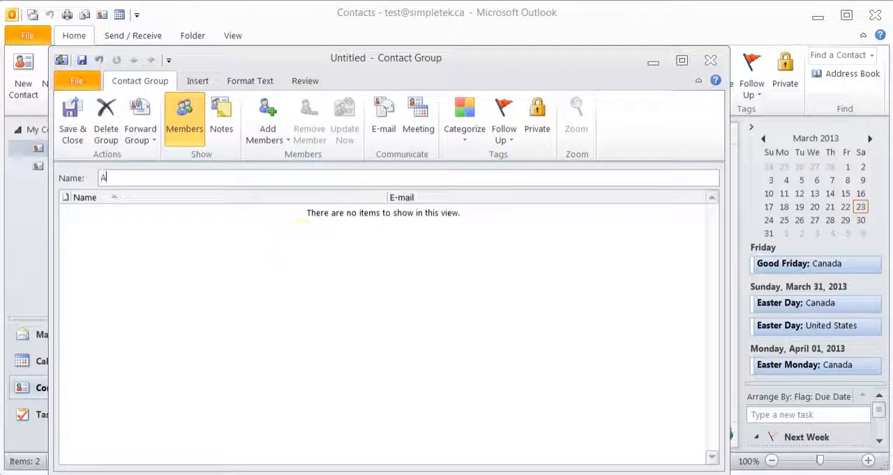
text(BC Group)
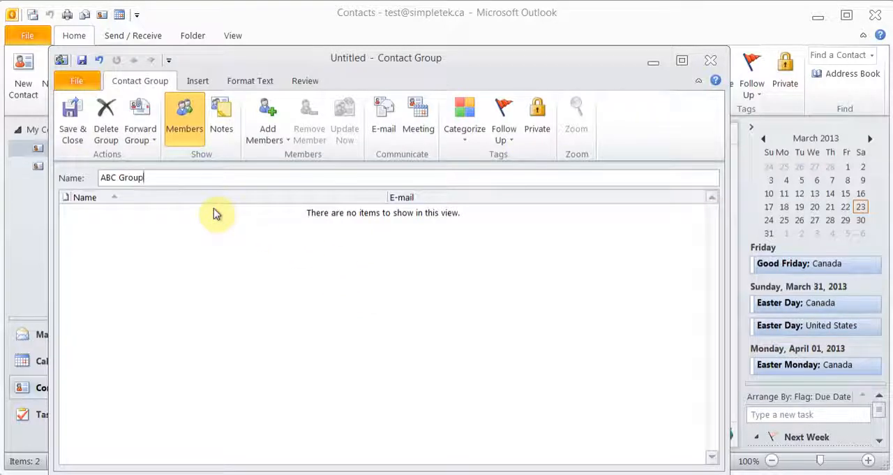
- Add the first person listed in Outlook Contacts to ABC Group as a member
click(268, 131)
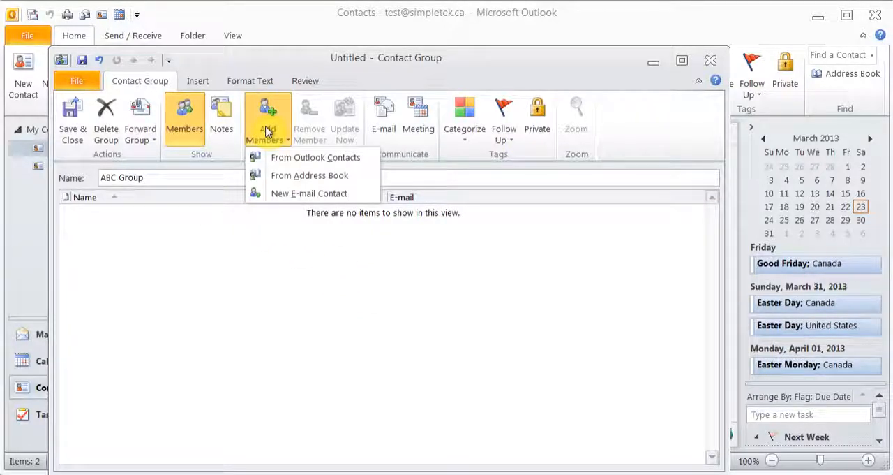
click(314, 164)
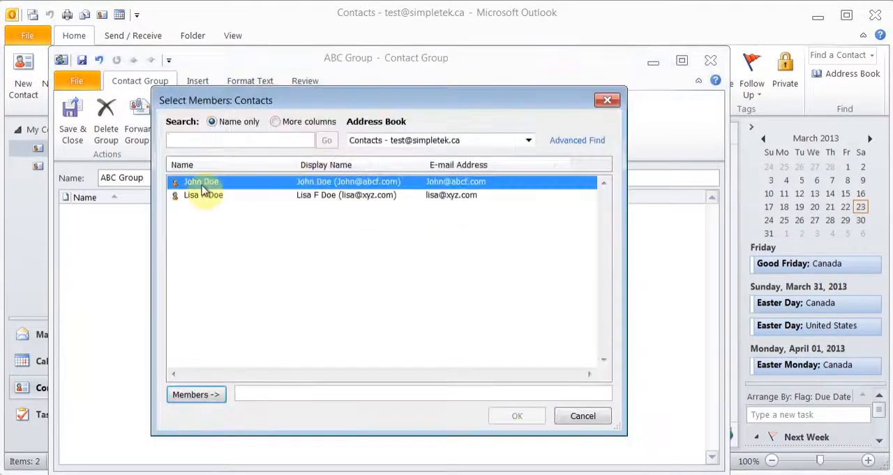
click(197, 394)
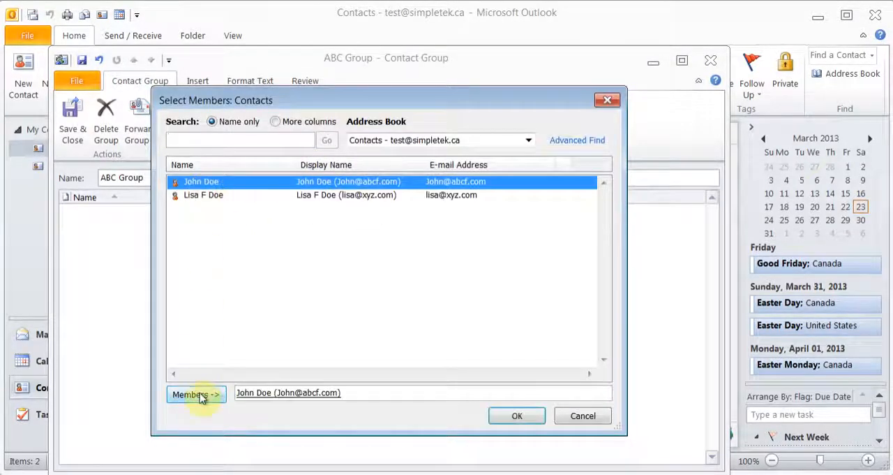
click(214, 194)
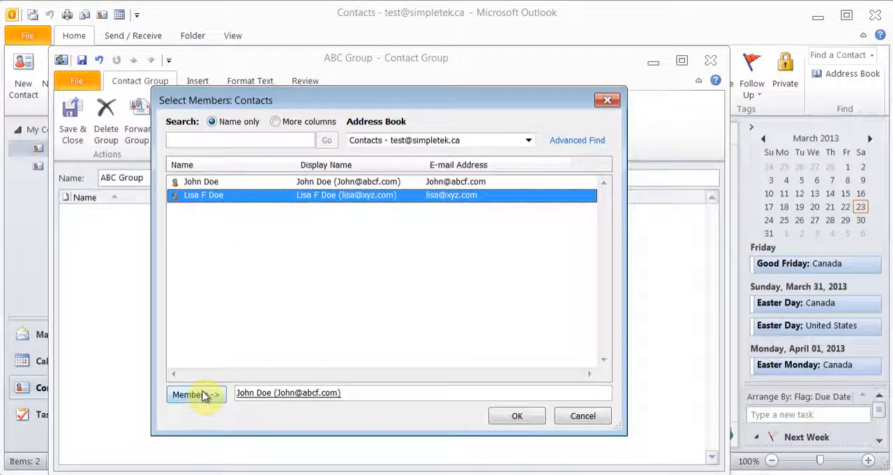
click(515, 417)
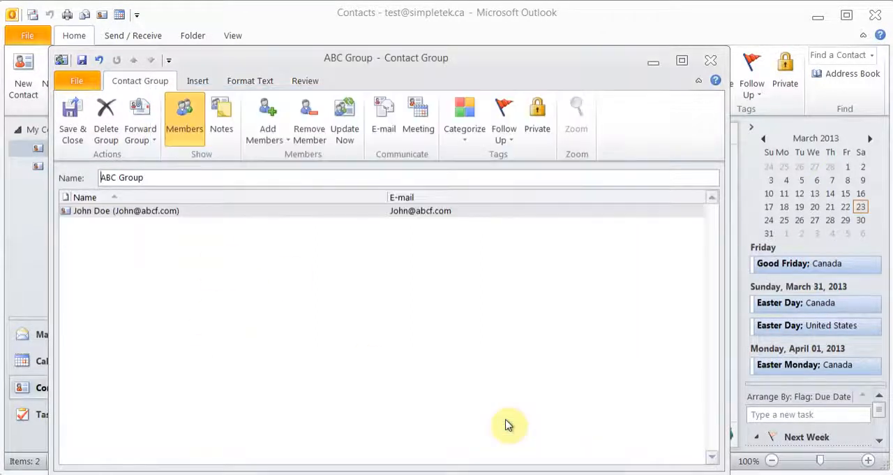
- Add a new e-mail contact to the group, entering the person's display name and e-mail address with Add to Contacts enabled
click(276, 130)
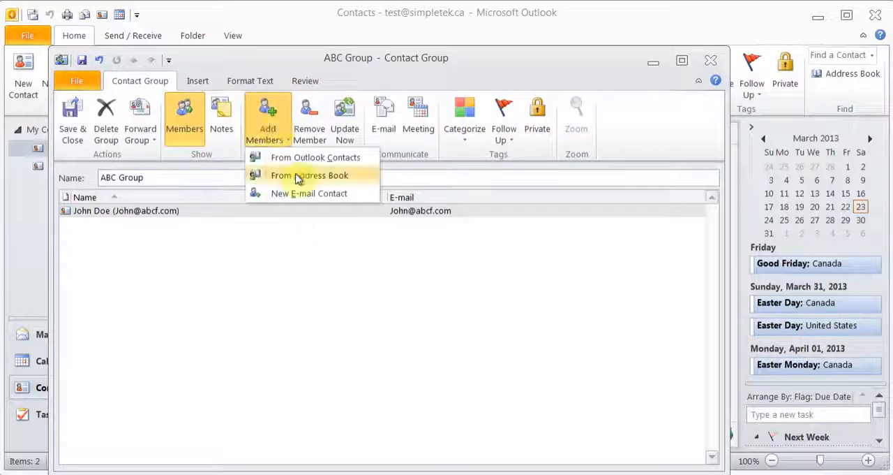
click(324, 200)
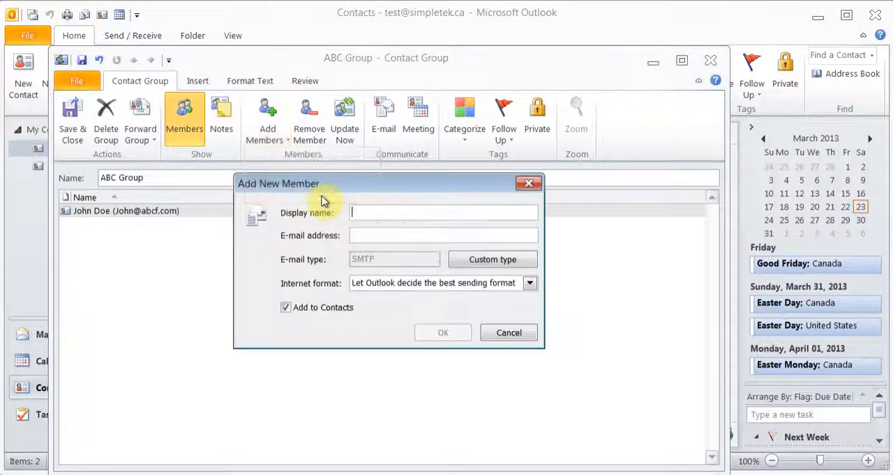
text(David J)
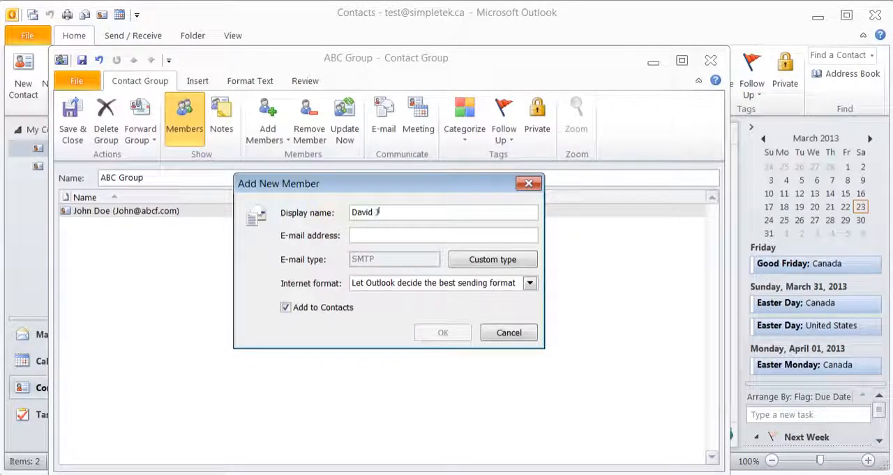
text(onesd)
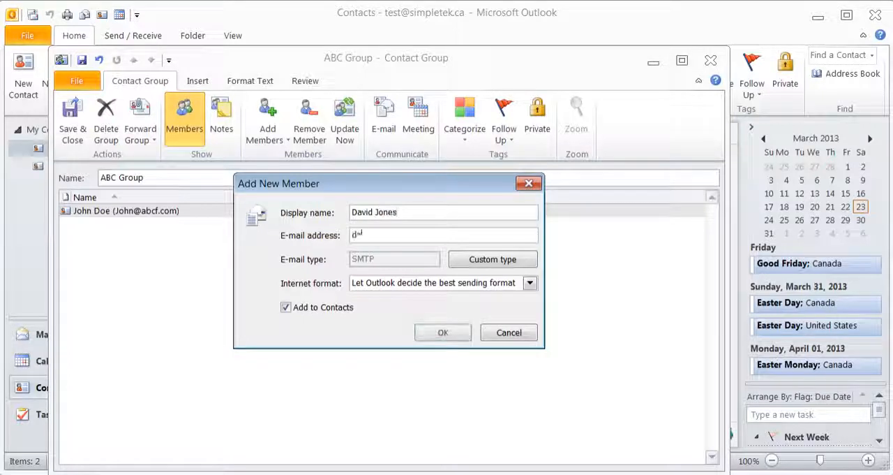
text(avid@abc.com)
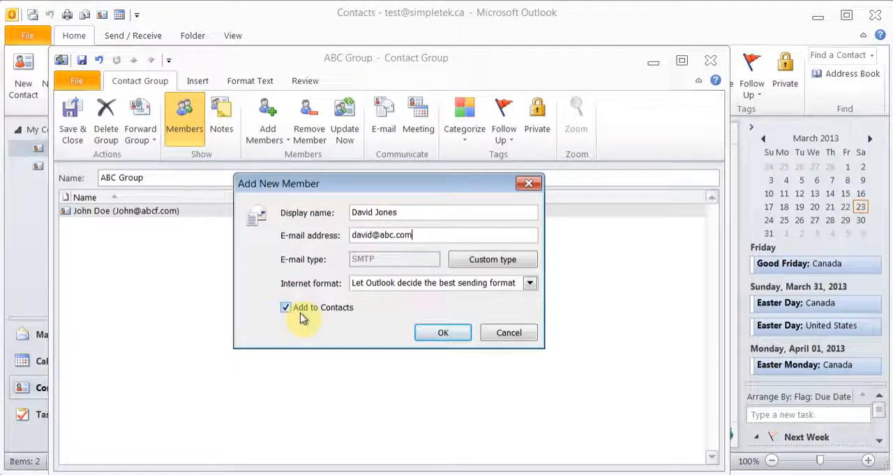
click(444, 333)
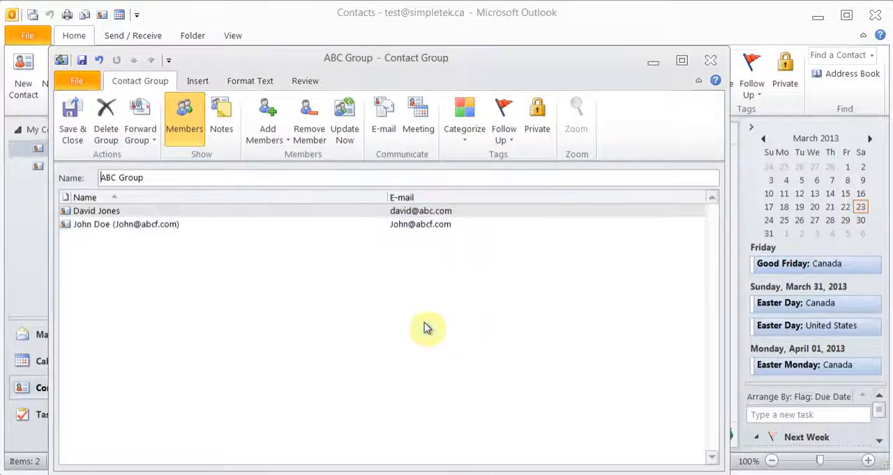
- Add another new e-mail contact to ABC Group with that person's display name and e-mail address
click(289, 137)
click(319, 197)
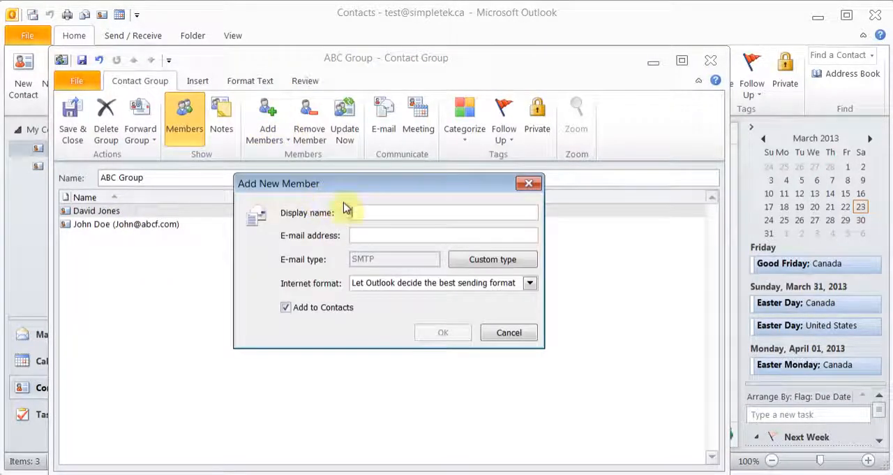
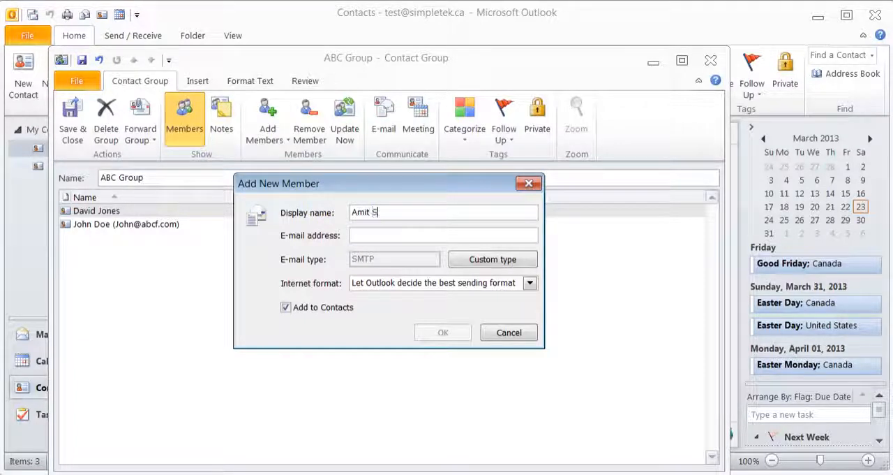
key(Tab)
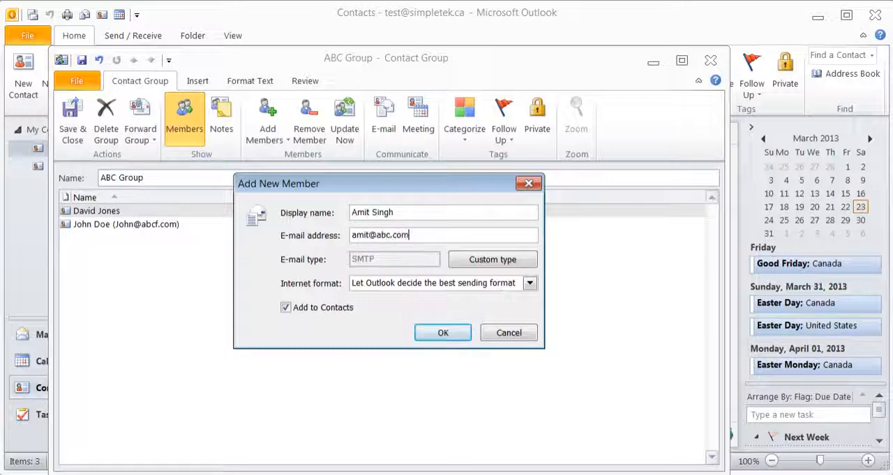
click(455, 334)
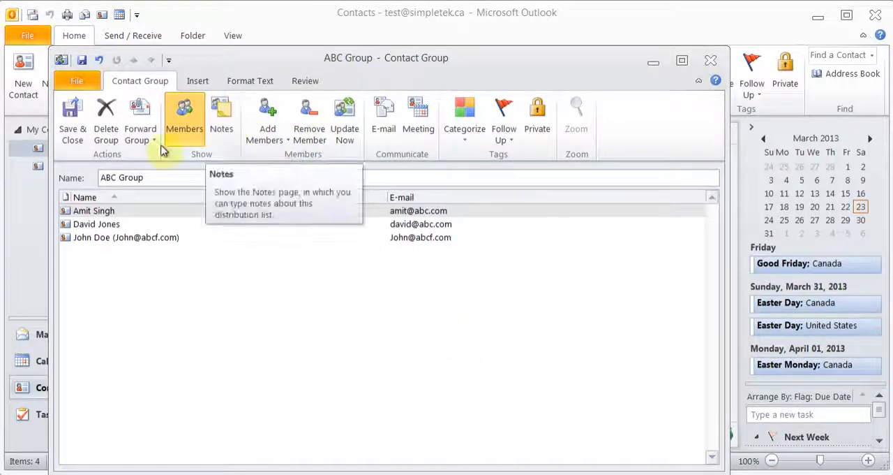
- Save and close the contact group, and reopen ABC Group from the contacts to check its members
click(70, 123)
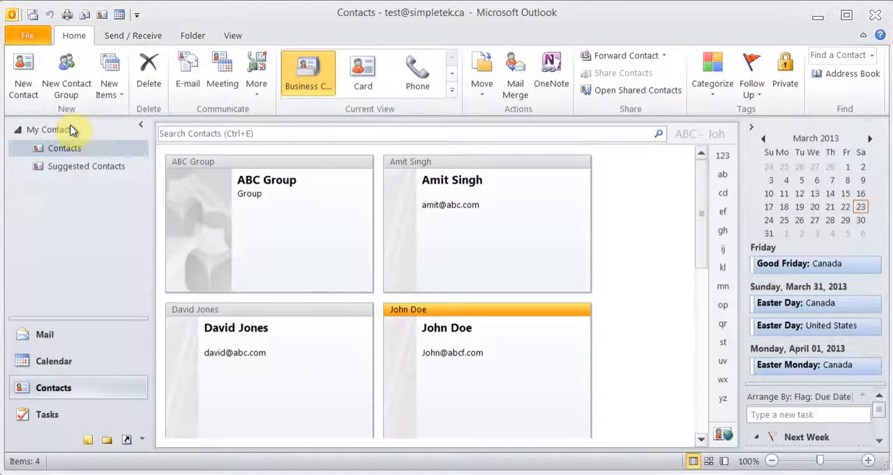
double_click(273, 213)
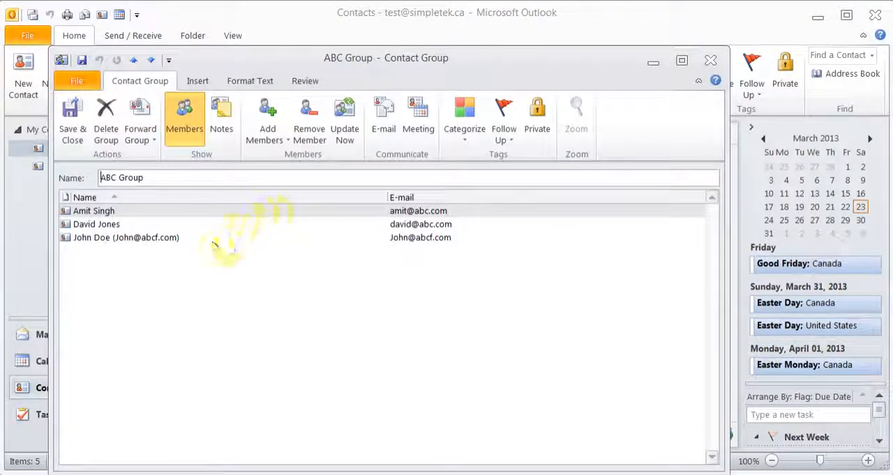
click(706, 61)
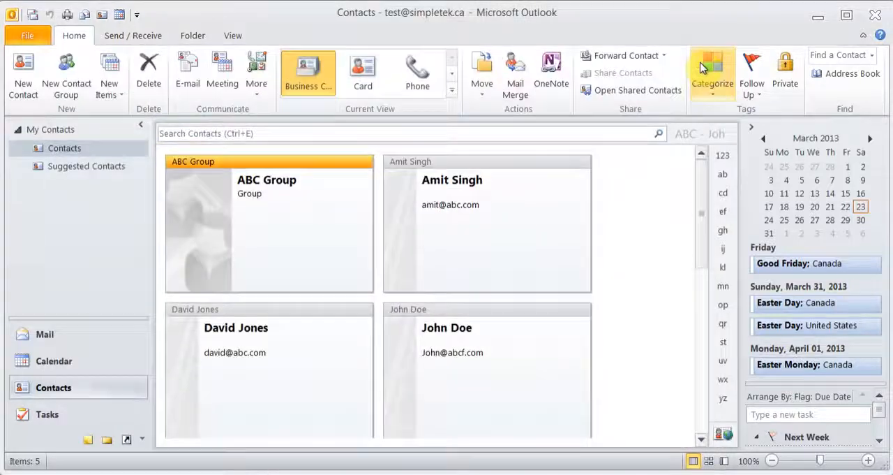
- Create a new mail message addressed to the suggested contact with the xyz.com address
click(44, 334)
click(21, 89)
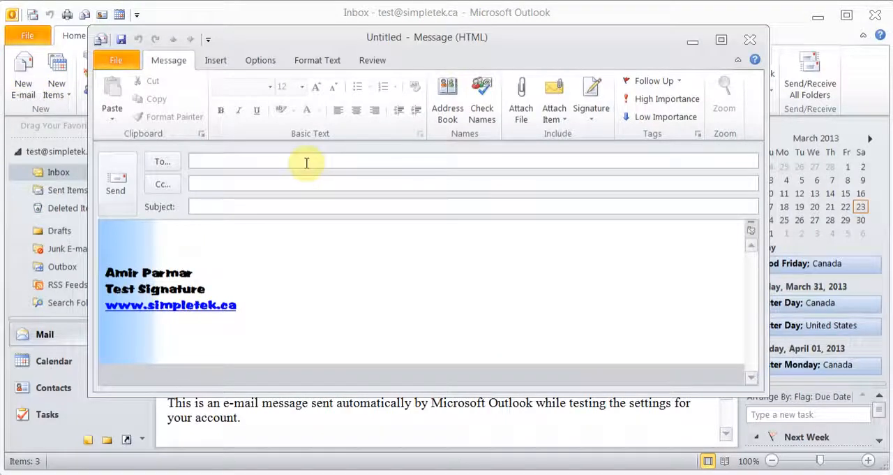
text(li)
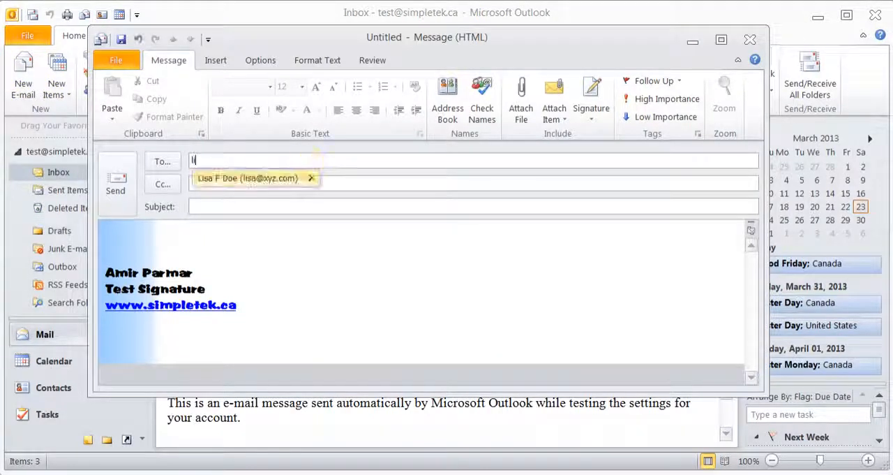
click(295, 181)
- Add ABC Group as the Cc recipient of the message
click(238, 185)
text(t)
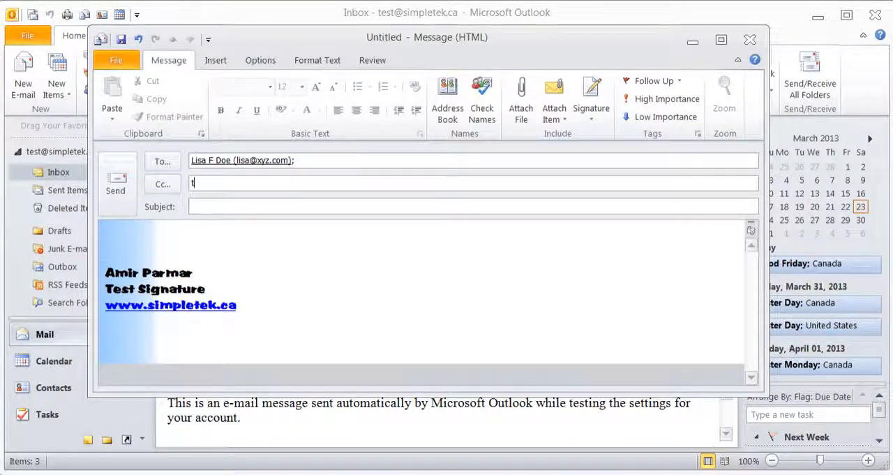
text(ab)
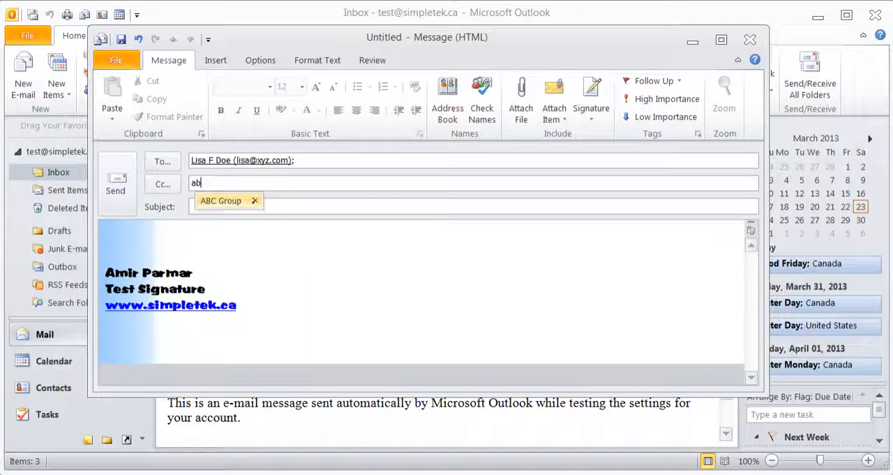
click(225, 208)
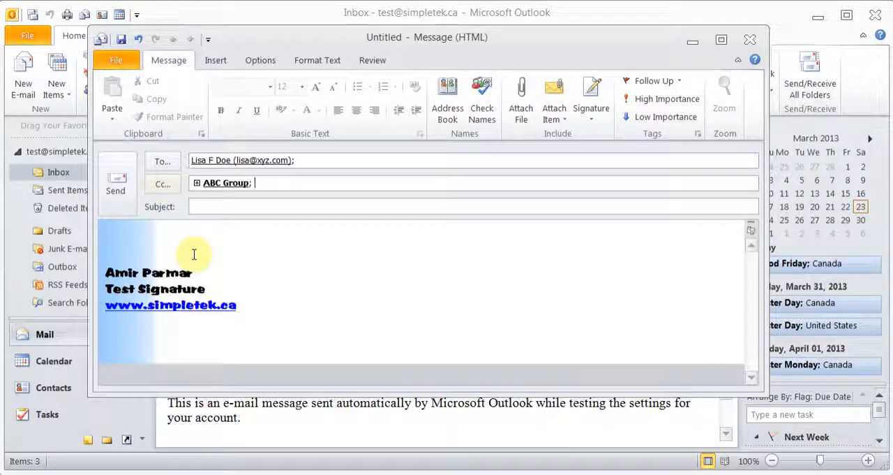
- Show the Bcc field in the message and add the suggested abc.com address as a Bcc recipient
click(262, 62)
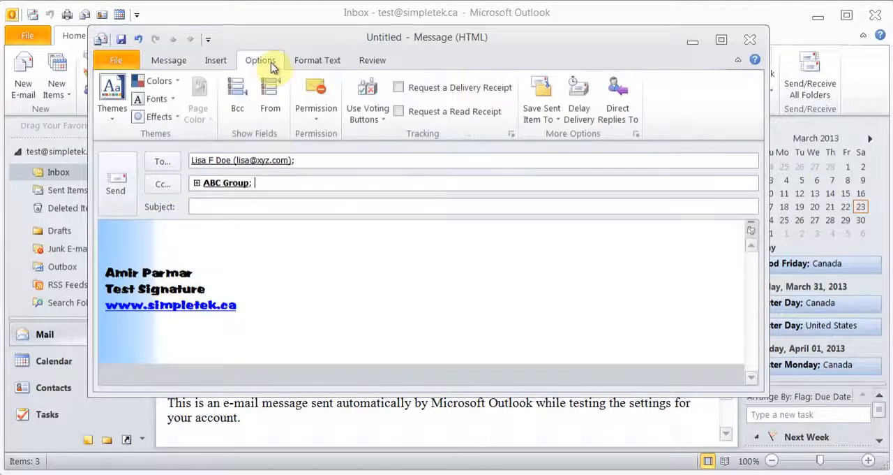
click(237, 113)
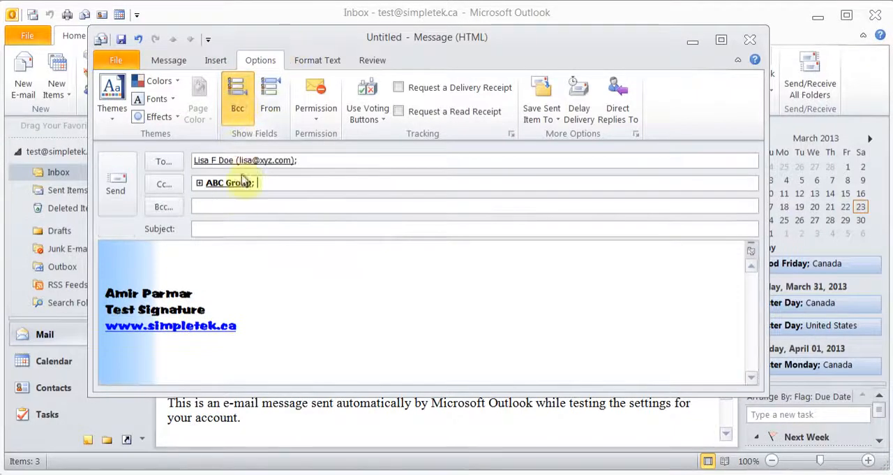
click(170, 61)
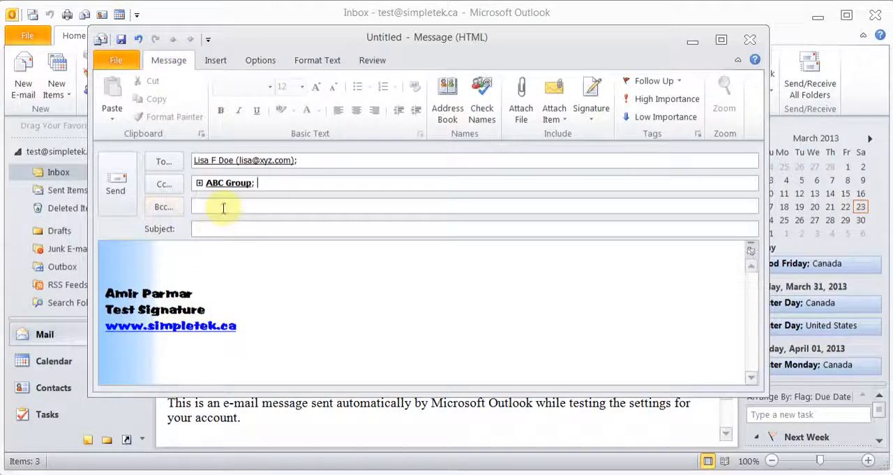
click(250, 205)
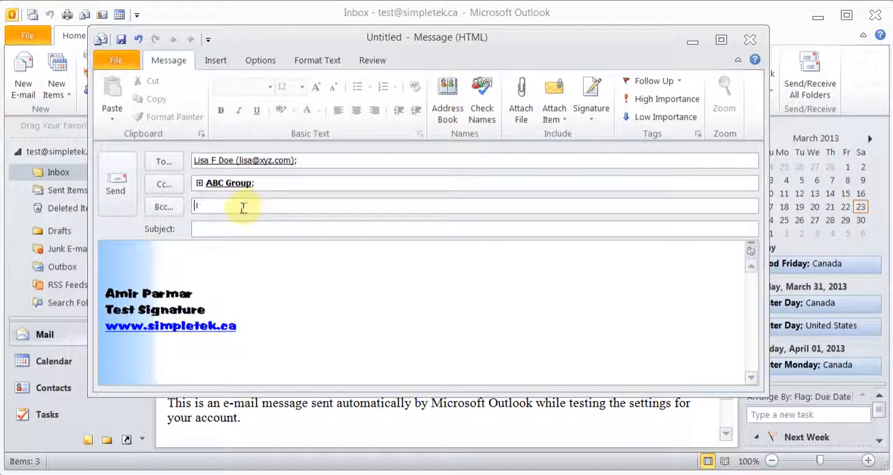
text(ami)
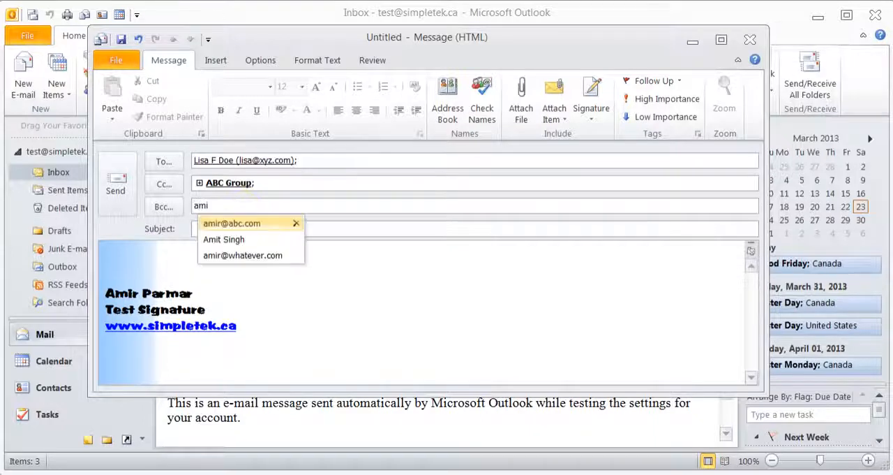
text(r)
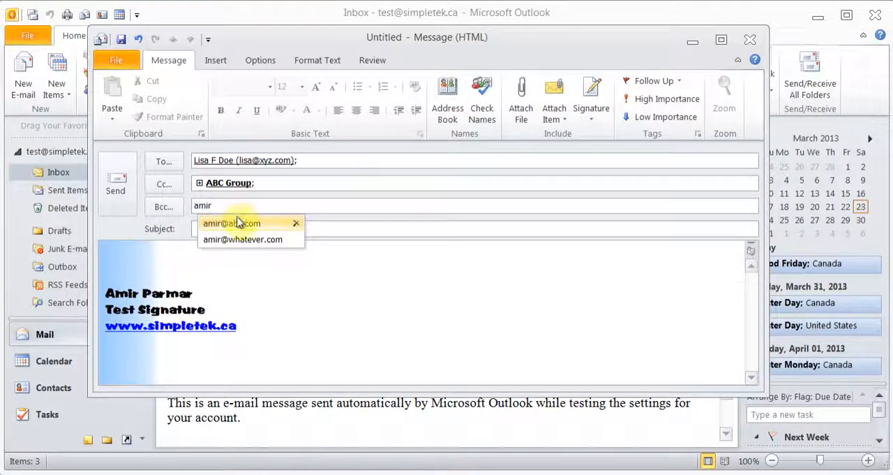
click(237, 223)
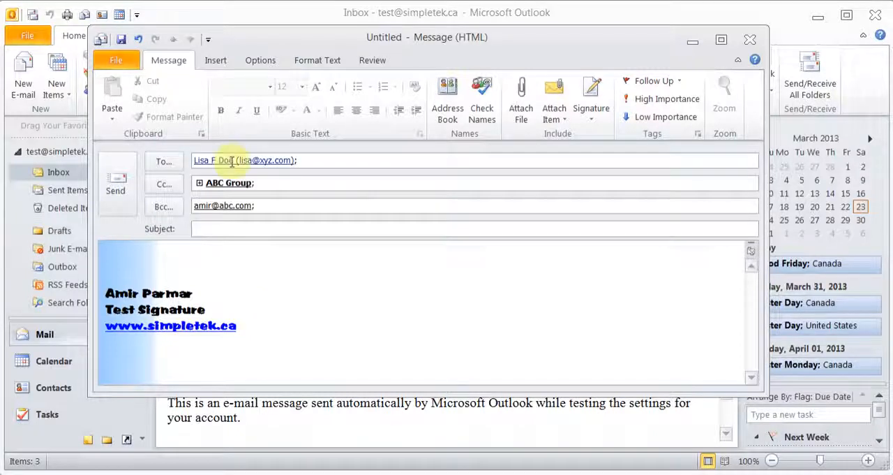
- Add the contact with the abcf.com address to the Bcc recipients from the Contacts address book
click(160, 165)
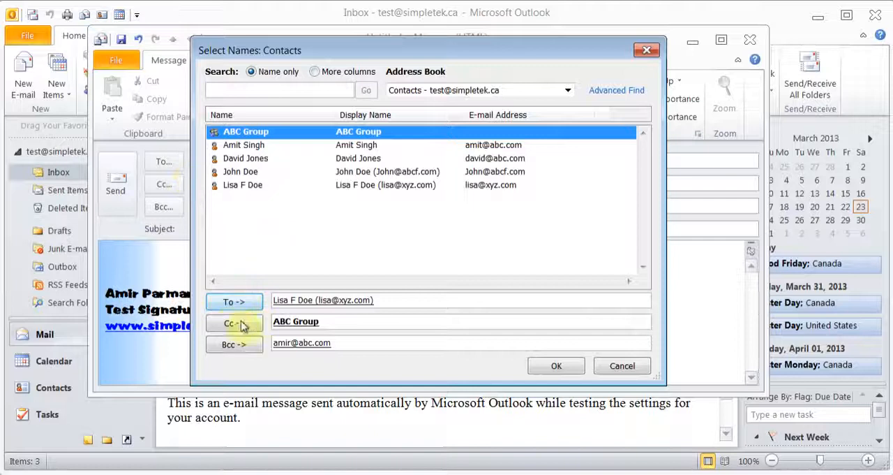
click(259, 173)
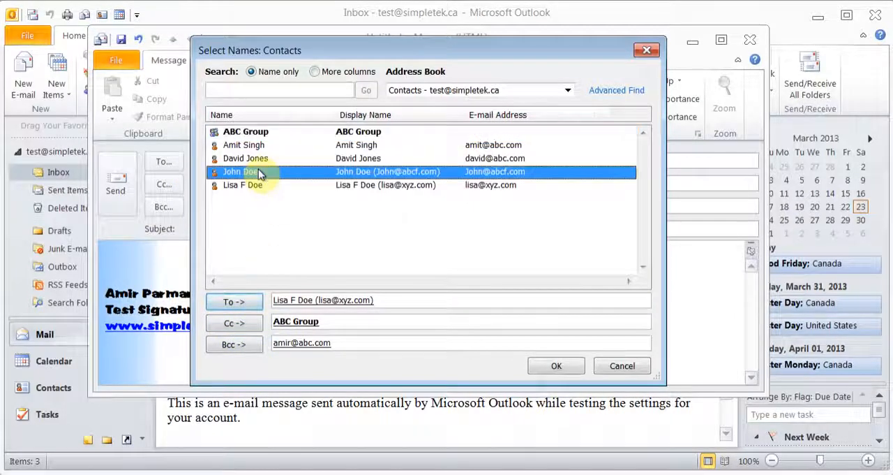
click(233, 349)
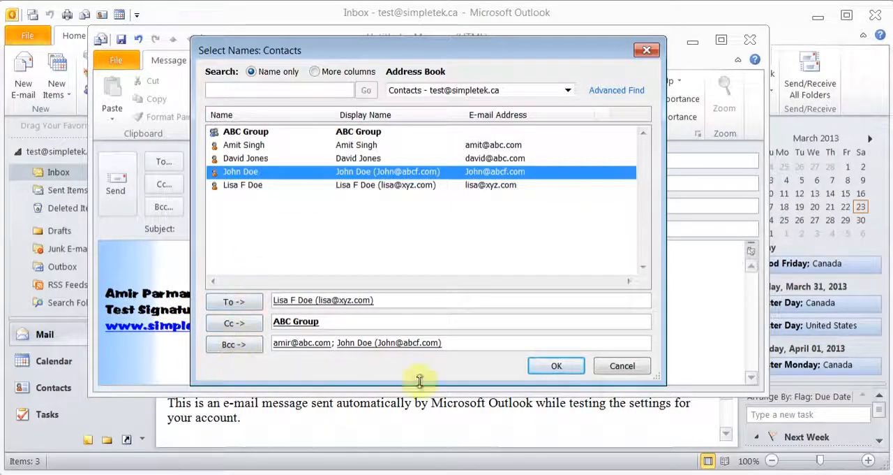
click(572, 365)
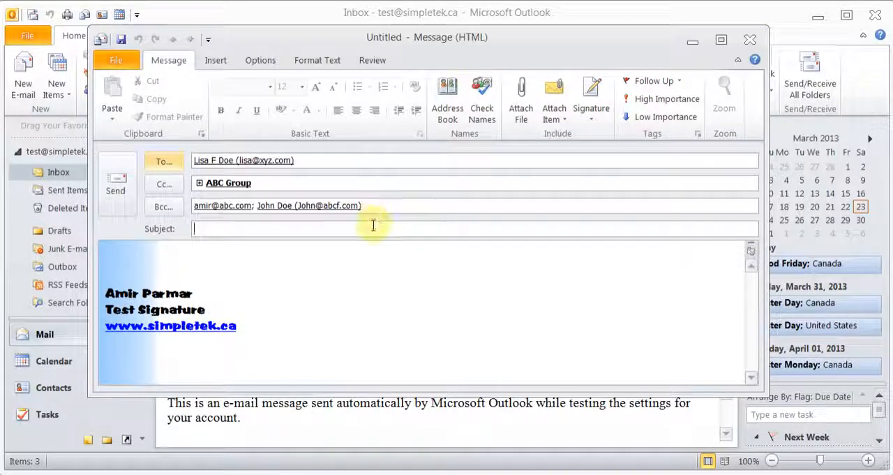
- Write the greeting "Hi," in the message body above the signature
click(331, 267)
text(Hi)
key(Return)
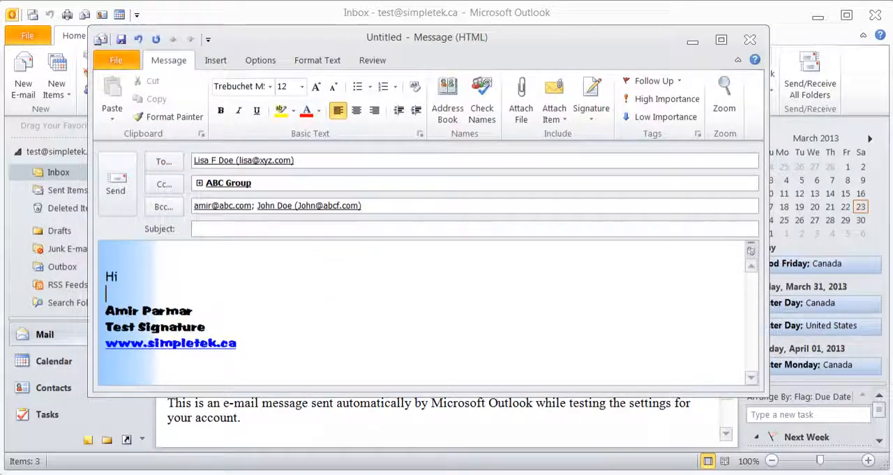
- Attach the business card of the first contact listed in the Contacts folder to the message
click(554, 117)
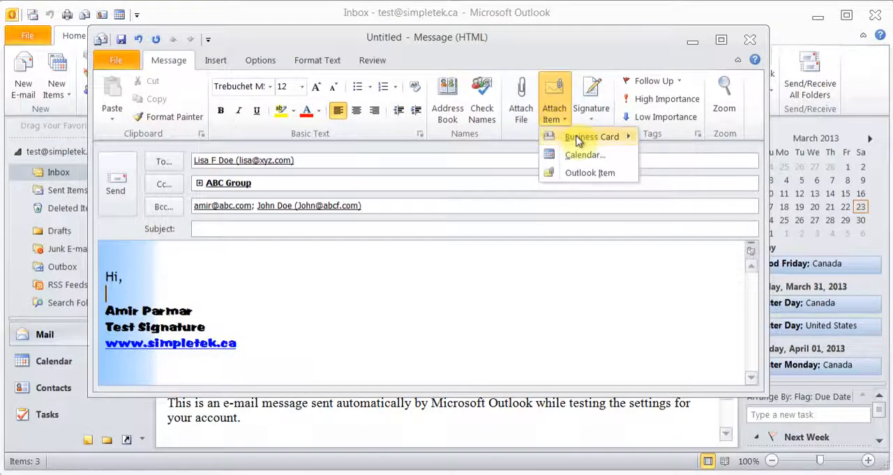
mouse_move(579, 137)
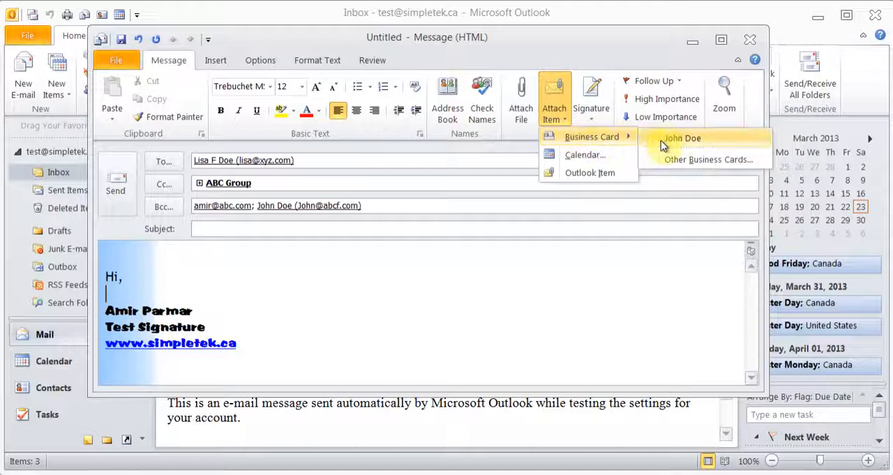
click(683, 161)
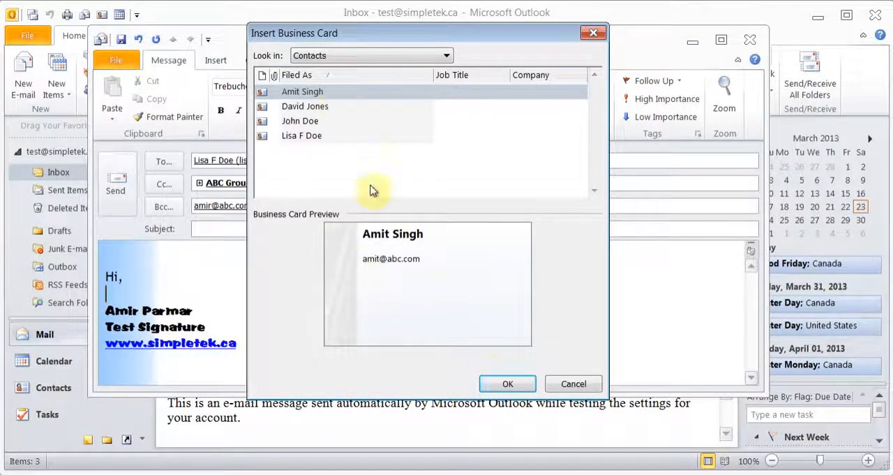
click(496, 384)
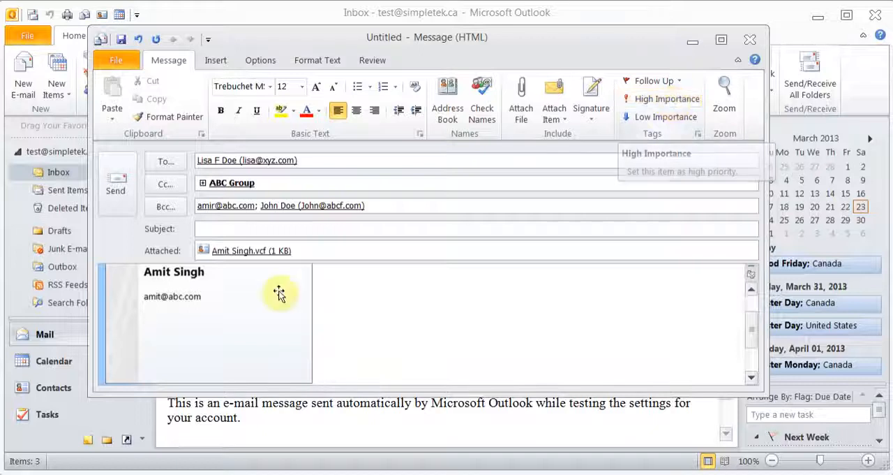
drag(752, 329, 750, 295)
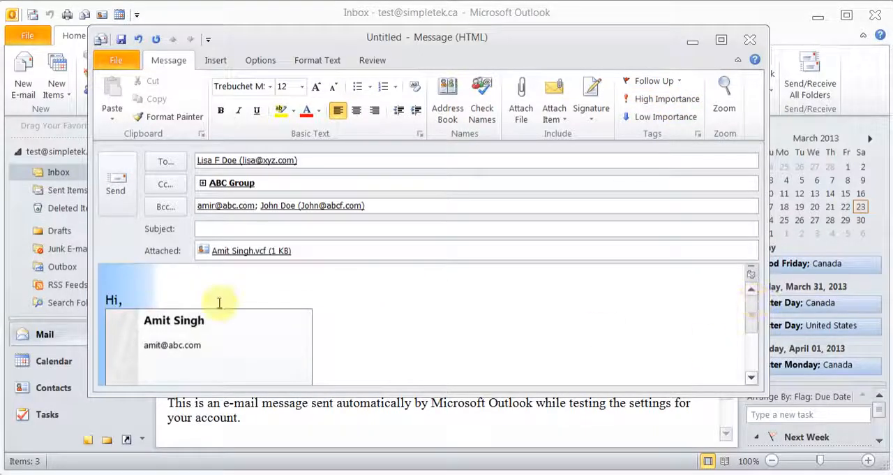
drag(137, 303, 60, 286)
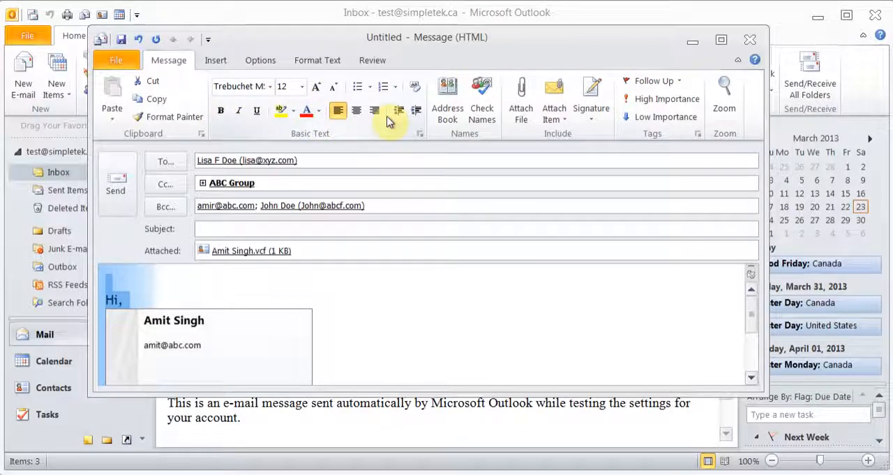
click(225, 61)
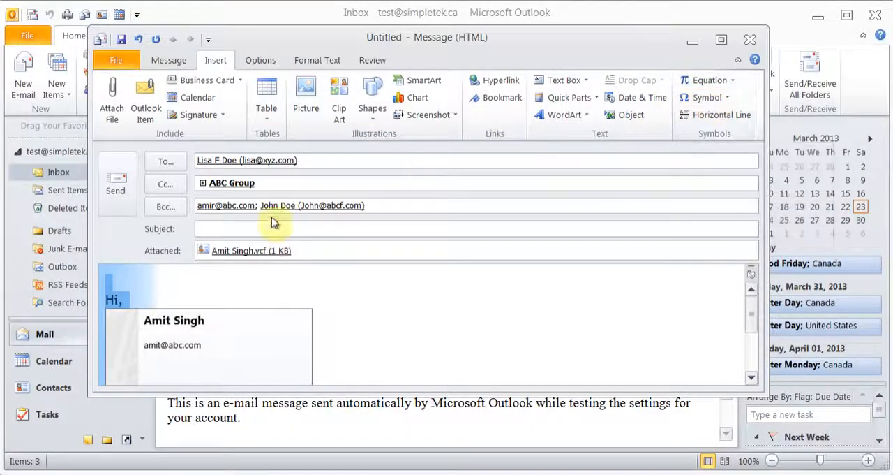
click(318, 61)
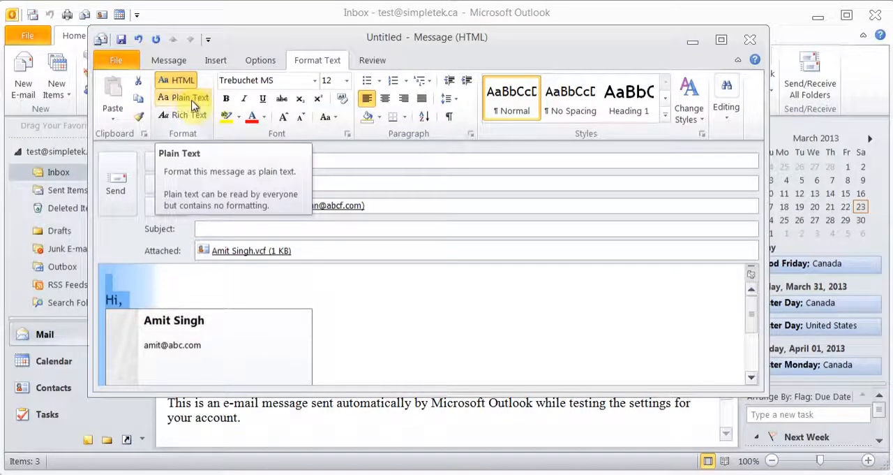
click(374, 60)
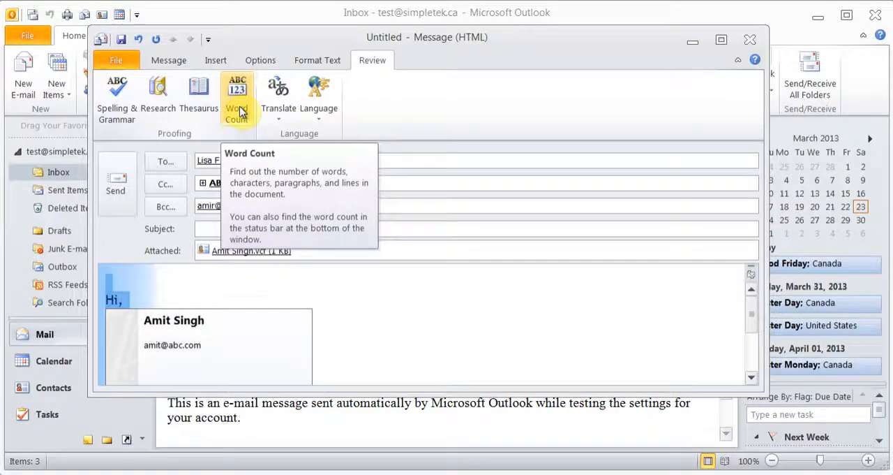
- Delay the message so that it is not delivered before 3/23/2013 at 5:00 PM
click(260, 61)
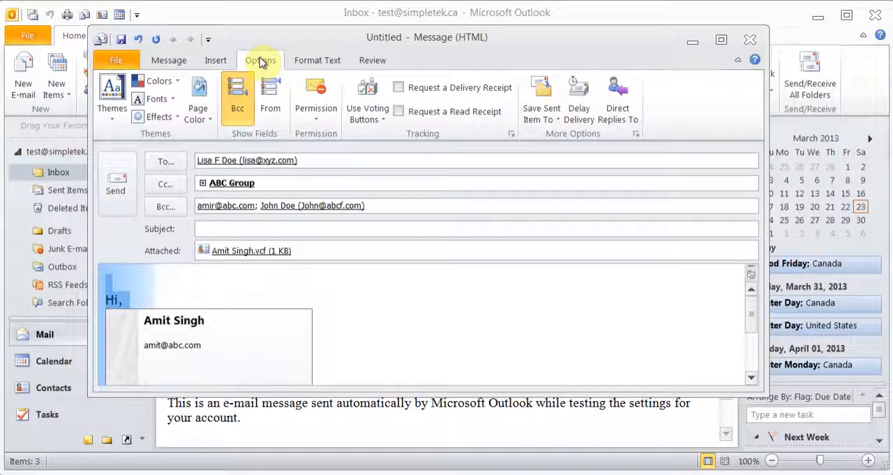
click(403, 88)
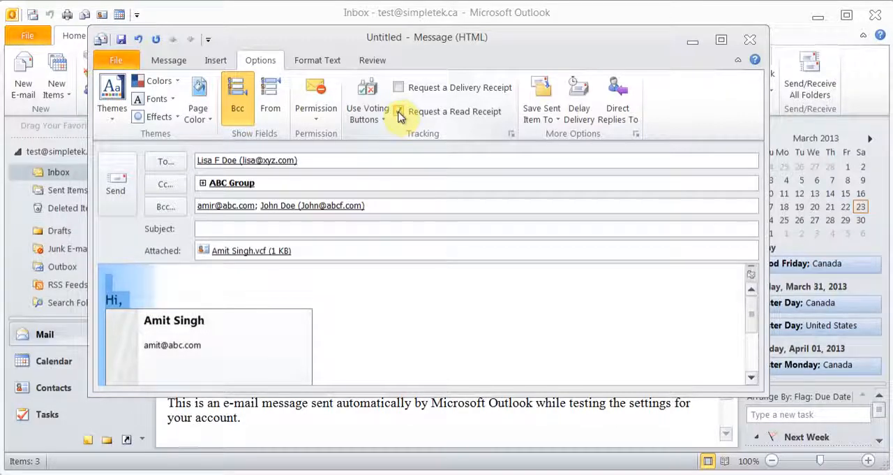
click(591, 119)
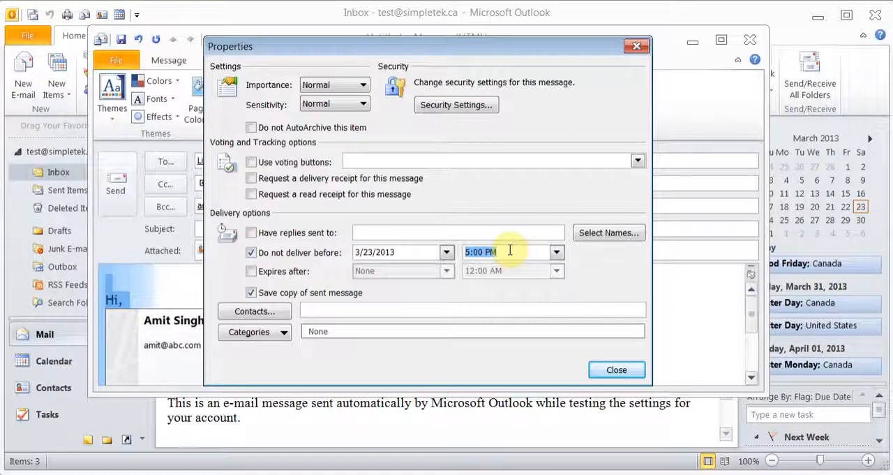
click(616, 370)
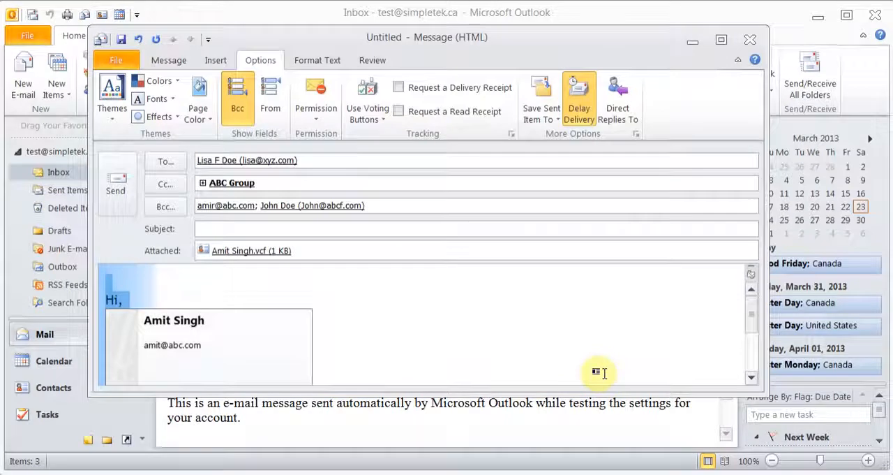
click(315, 113)
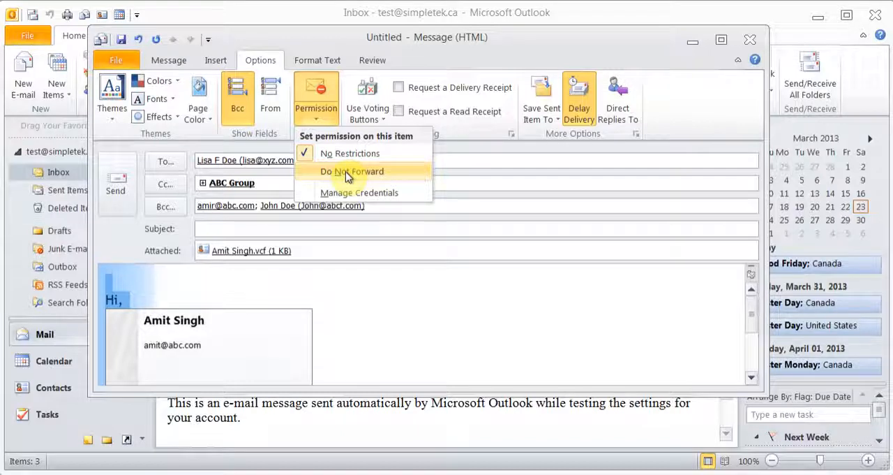
click(428, 53)
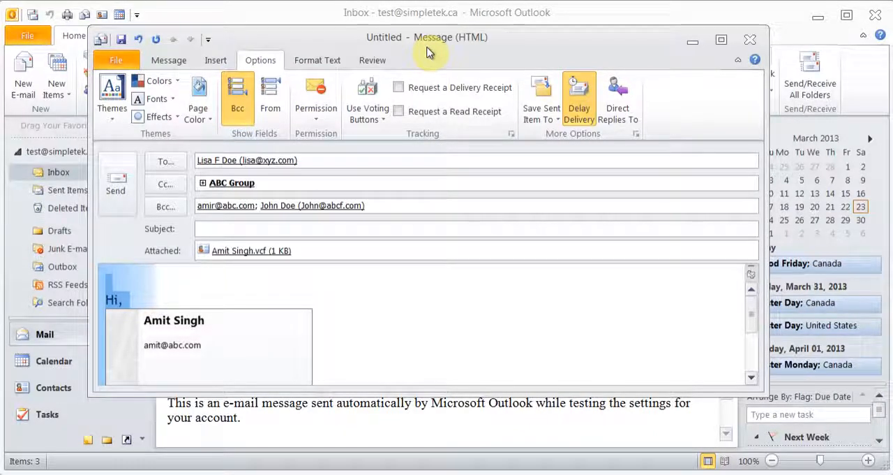
- Turn on custom voting buttons for the message and replace the Approve choice with 03/30/2013
click(375, 118)
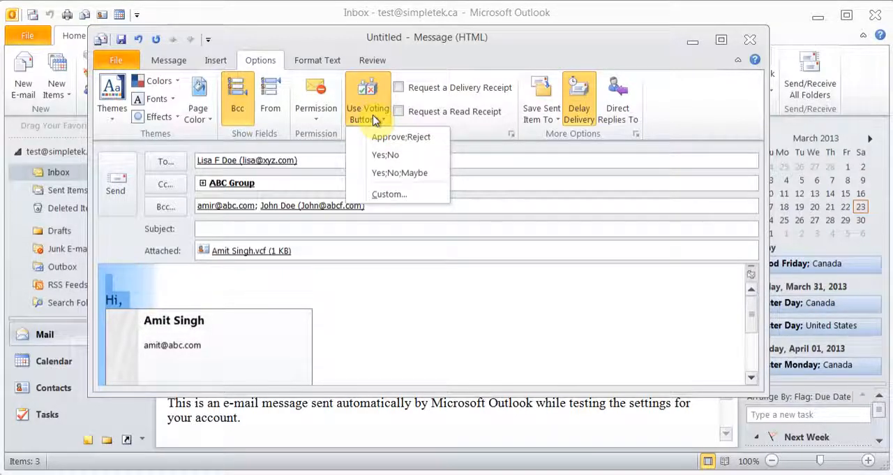
click(403, 200)
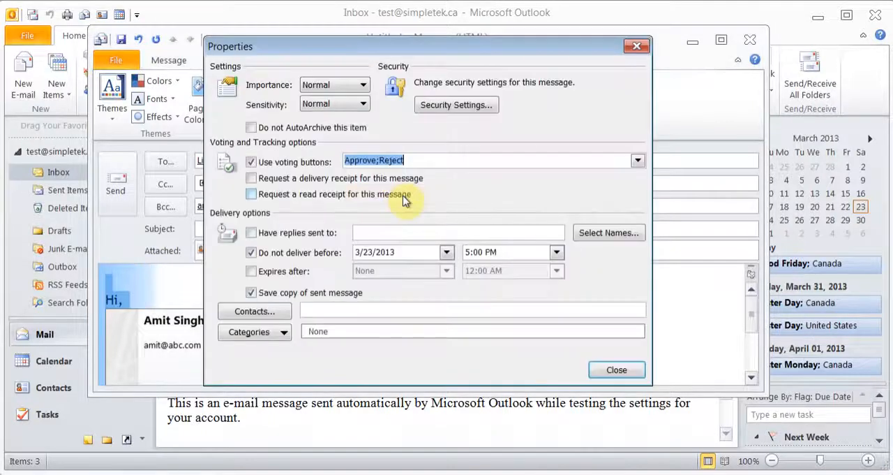
click(381, 161)
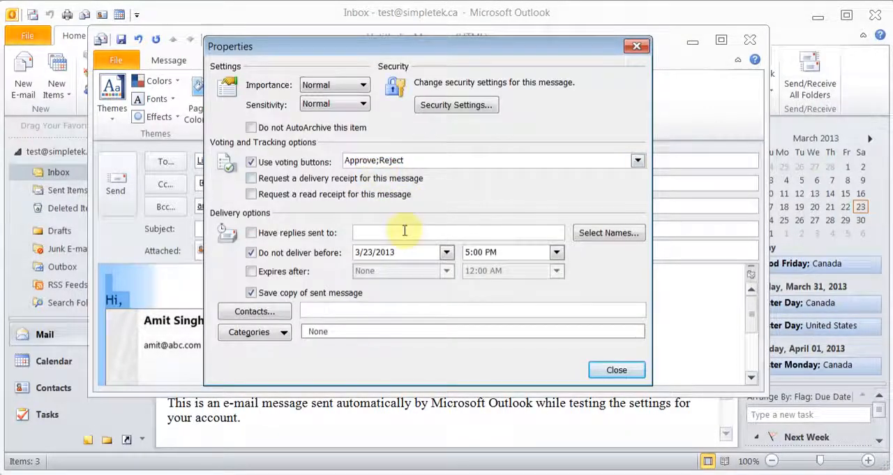
key(BackSpace)
key(BackSpace)
key(BackSpace)
key(BackSpace)
key(BackSpace)
key(BackSpace)
key(BackSpace)
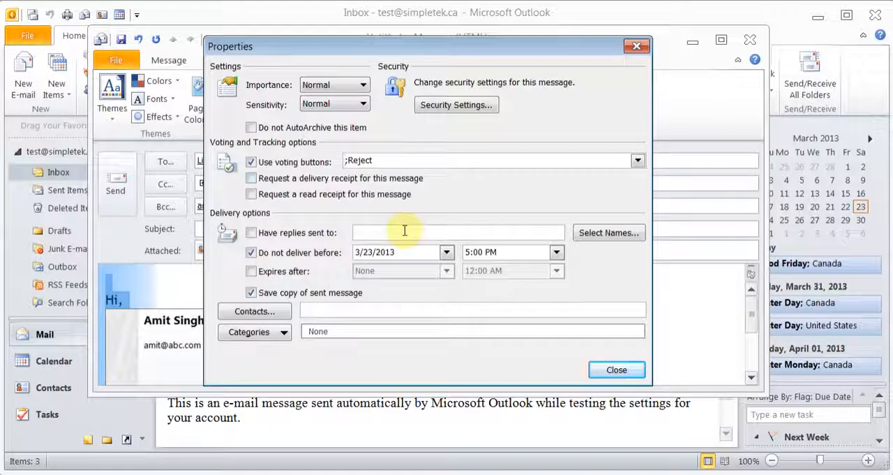
text(03/)
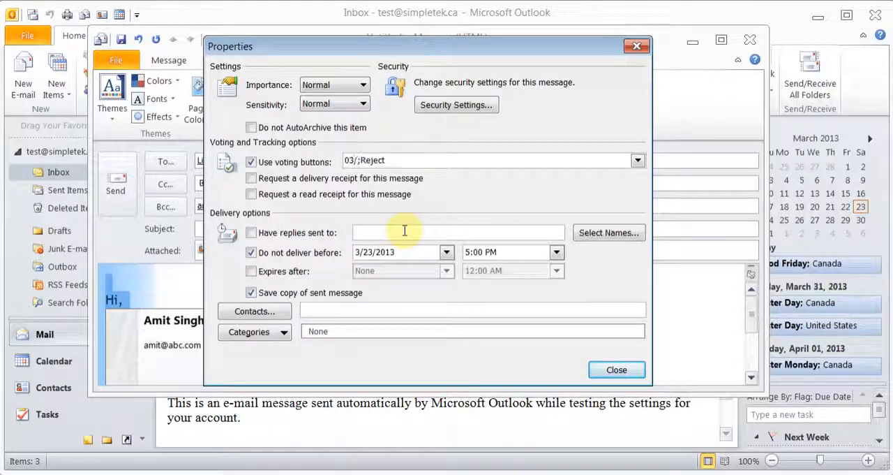
text(30/2013)
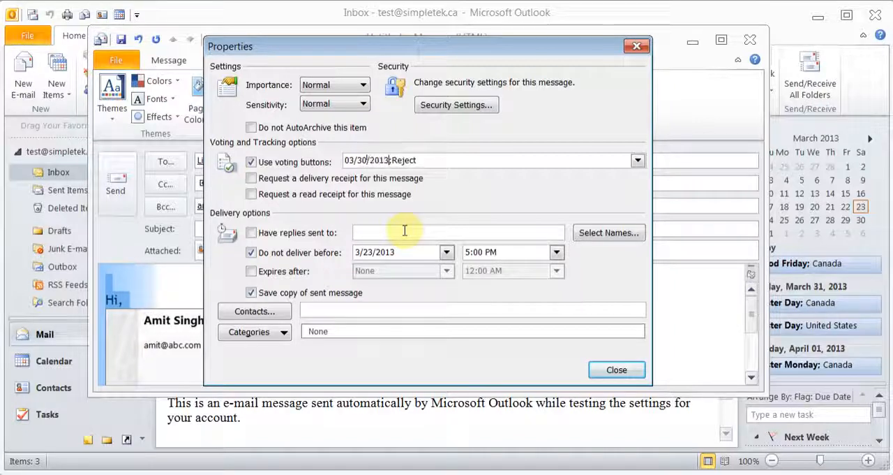
- Replace the Reject voting choice with 03/31/2012
click(446, 161)
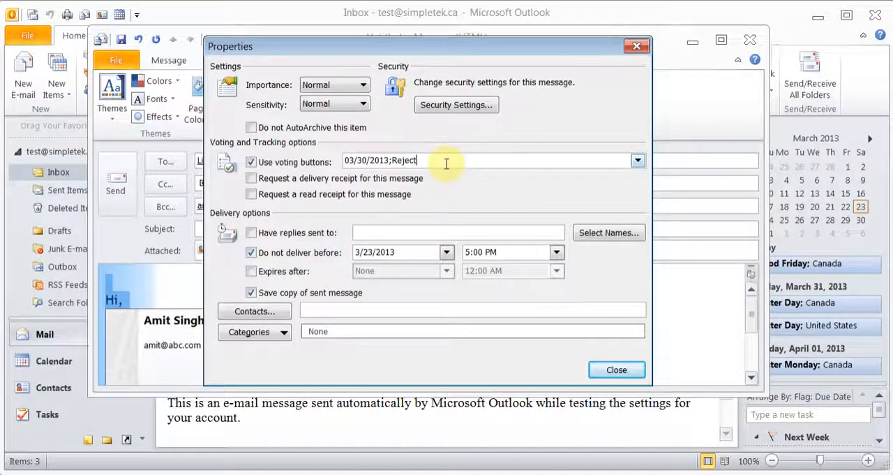
key(BackSpace)
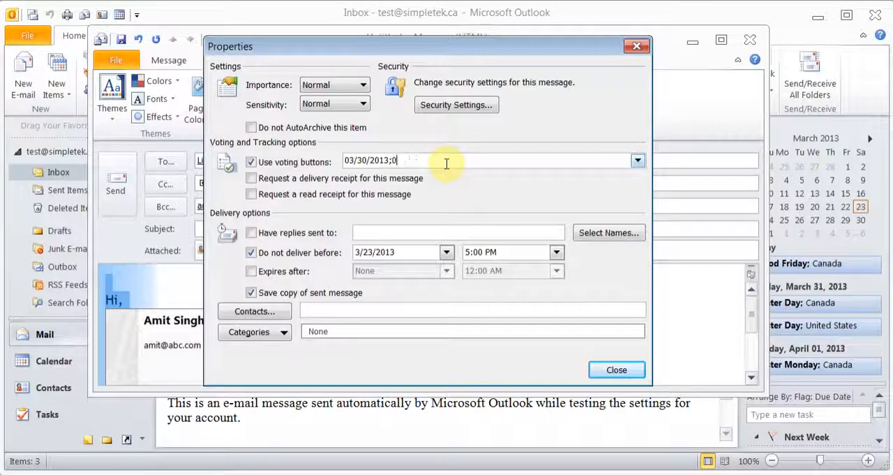
text(03/31/2012)
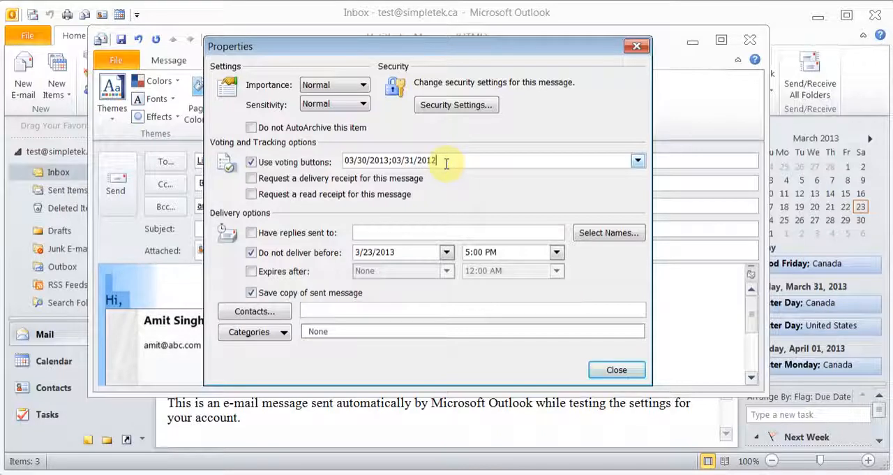
text(;03/)
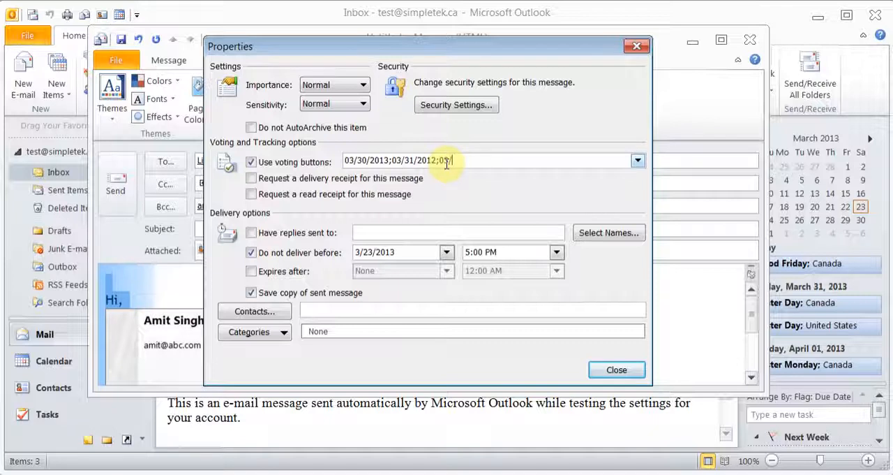
- Add 04/01/2013 as a third voting choice and close the message properties
key(BackSpace)
text(/01/2013)
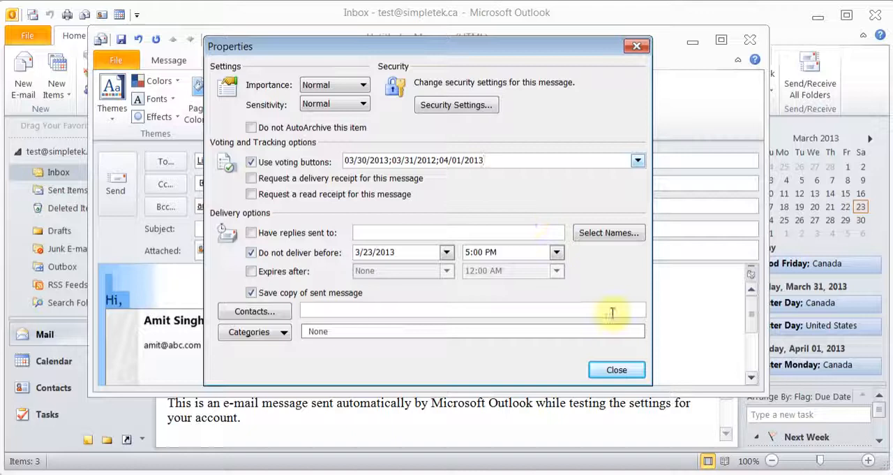
click(614, 371)
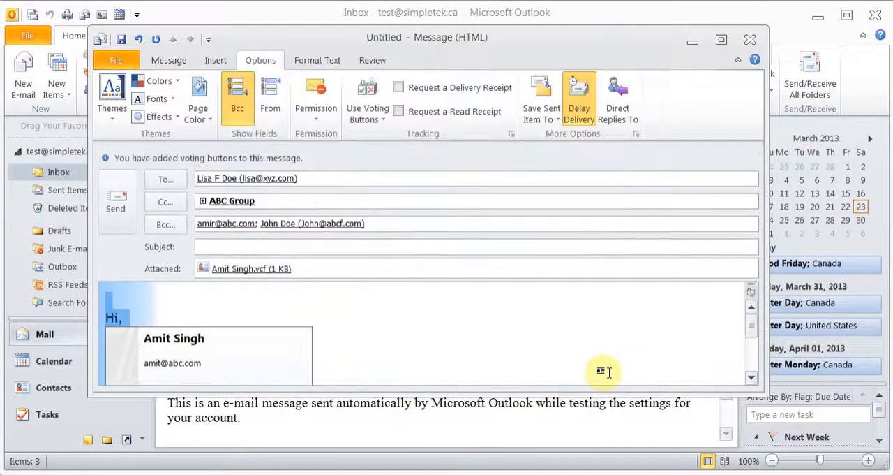
- Replace the To recipient with the mailbox's own simpletek.ca test address
drag(319, 175, 189, 179)
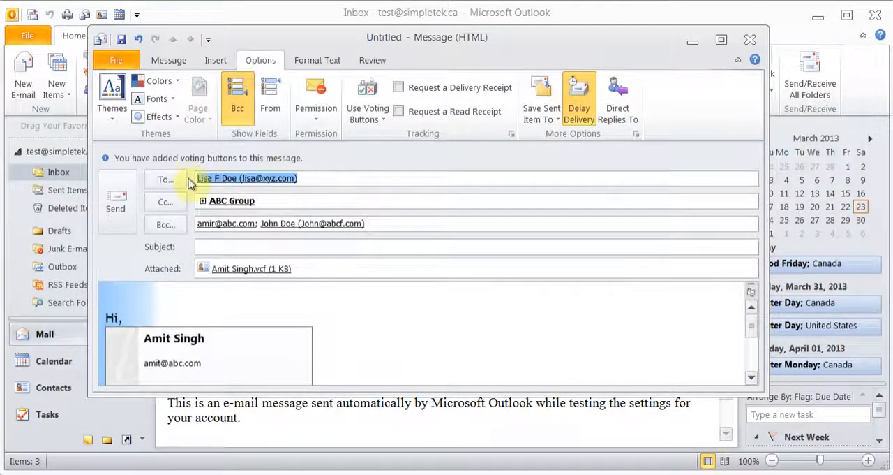
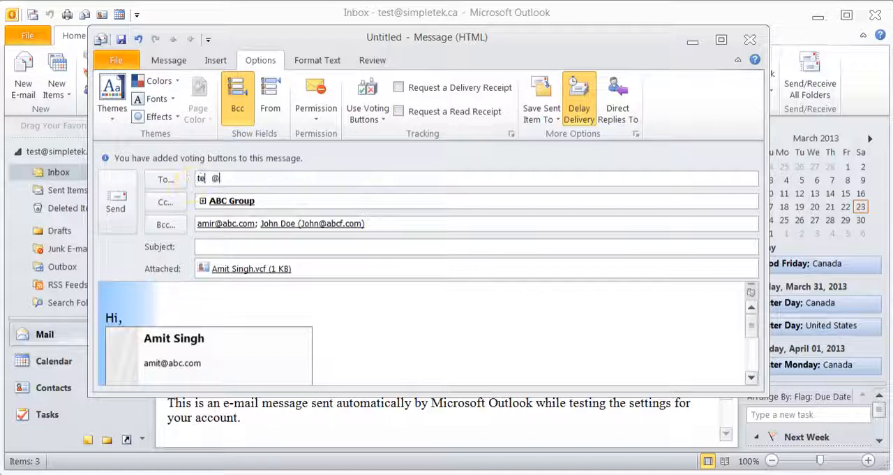
- Remove ABC Group from the Cc recipients and clear both Bcc recipients
key(Tab)
key(BackSpace)
key(Tab)
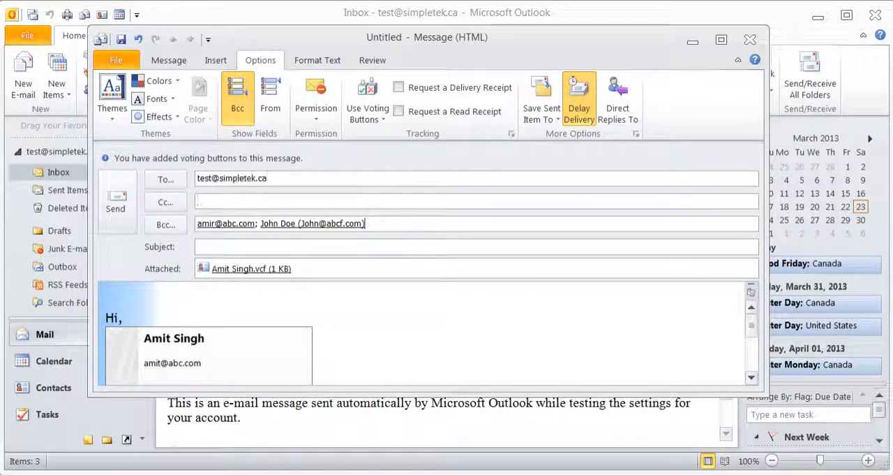
key(BackSpace)
key(BackSpace)
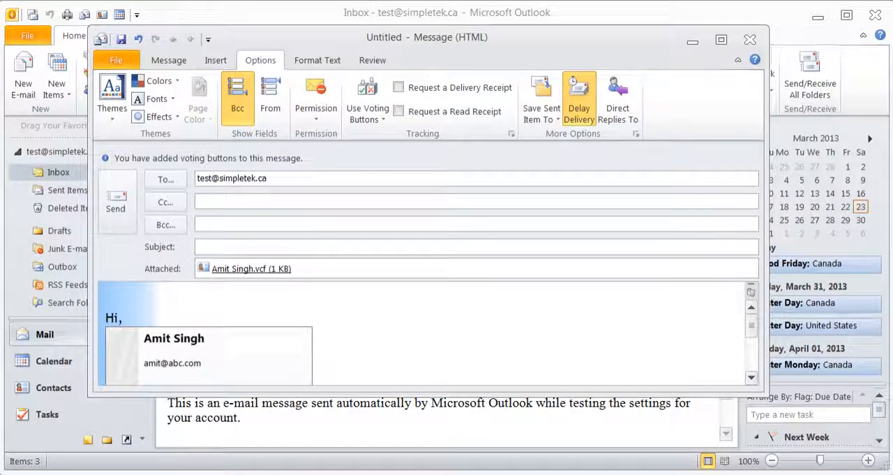
- Set the message subject to "Vote on the dates"
click(235, 248)
text(Vote on the dates)
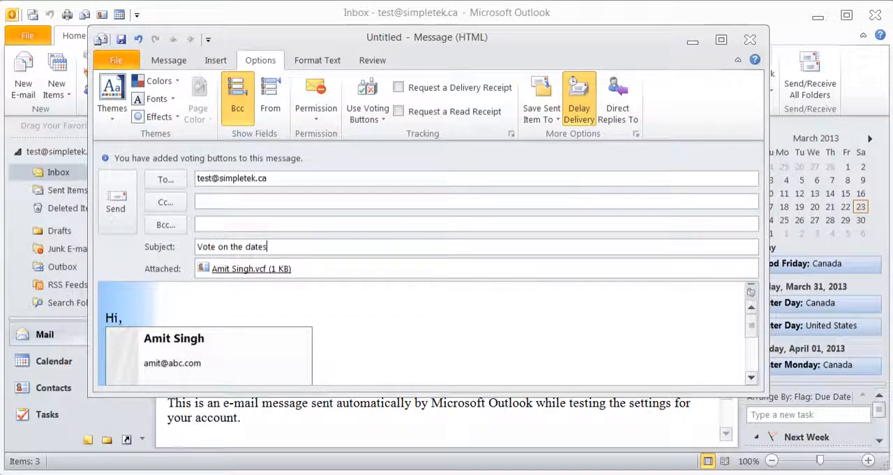
- Send the message and run Send/Receive for all folders
click(115, 202)
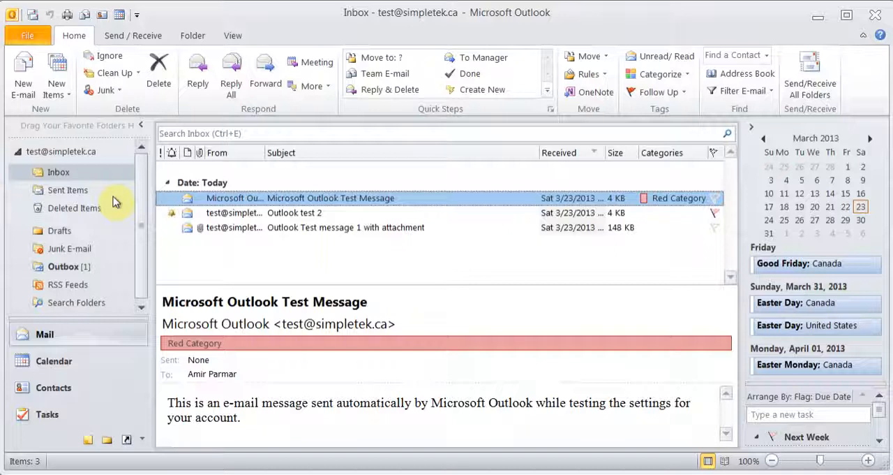
click(32, 15)
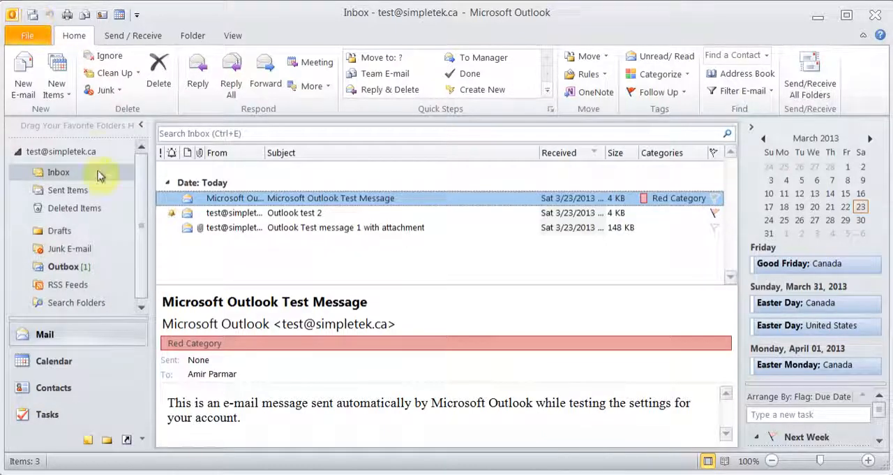
- Delete the pending "Vote on the dates" message from the Outbox
click(68, 269)
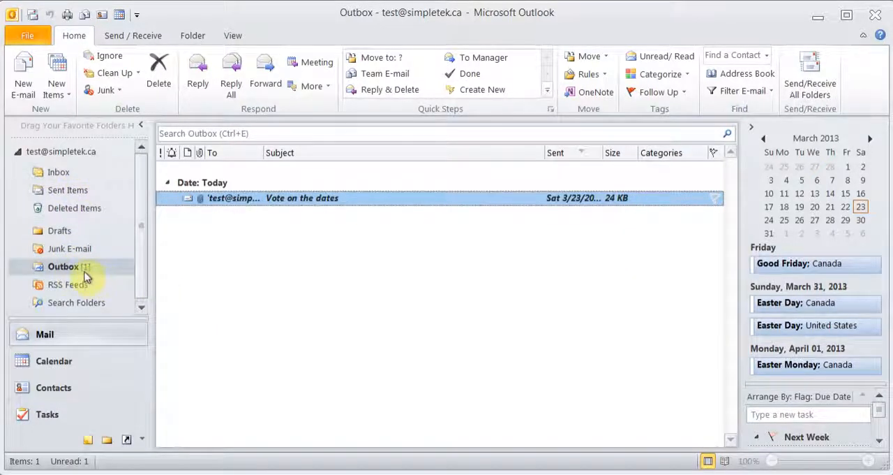
right_click(84, 272)
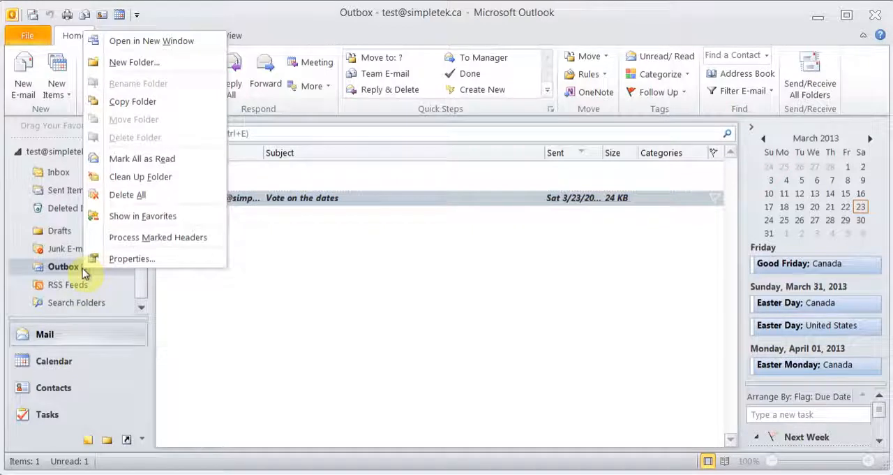
click(68, 269)
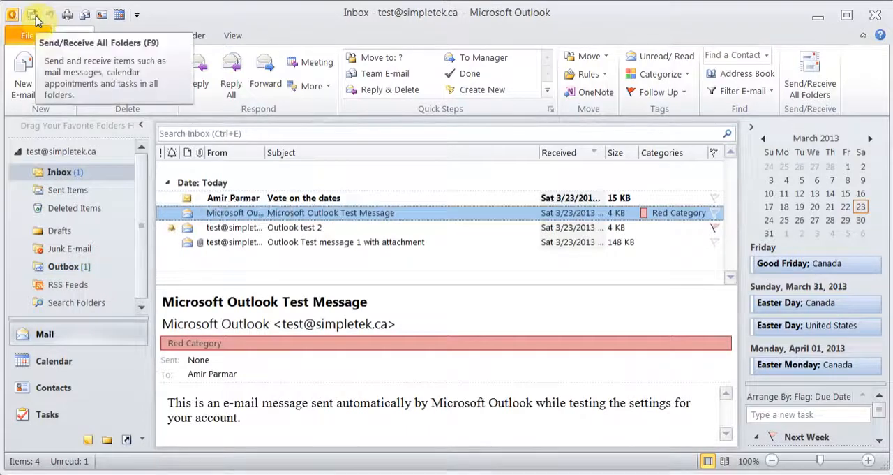
click(74, 270)
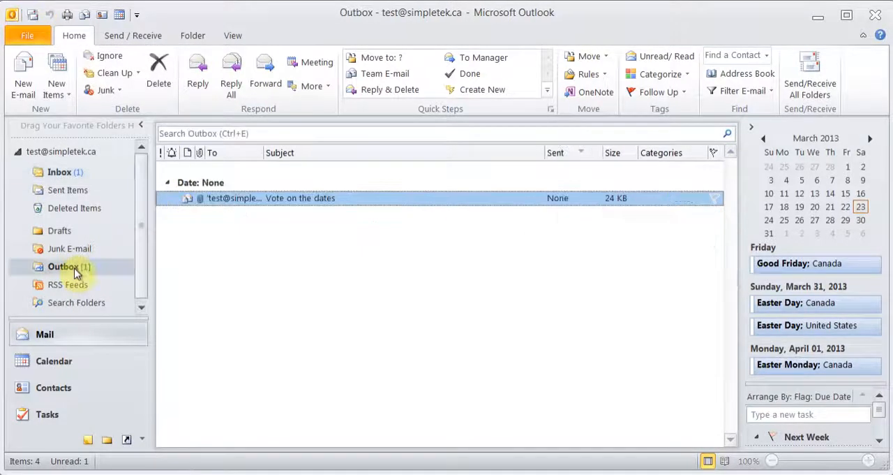
click(255, 199)
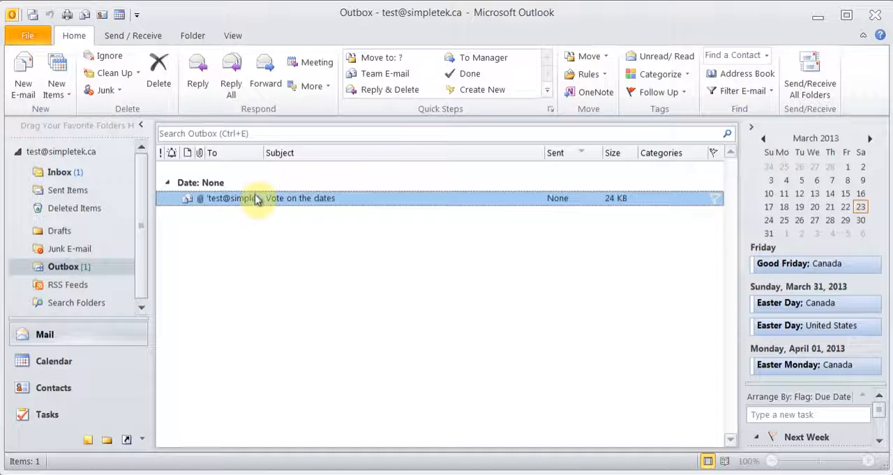
right_click(256, 199)
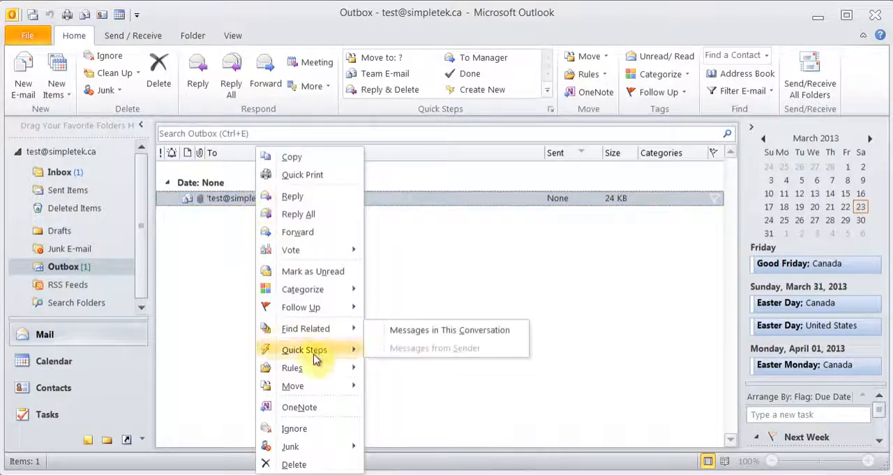
click(298, 464)
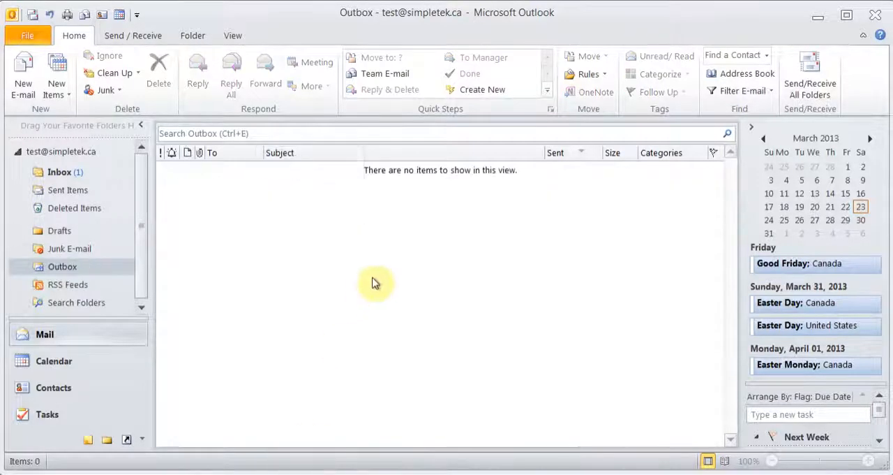
- Vote 04/01/2013 on the "Vote on the dates" message in the Inbox, sending the response now, and retrieve and select the vote reply
click(63, 174)
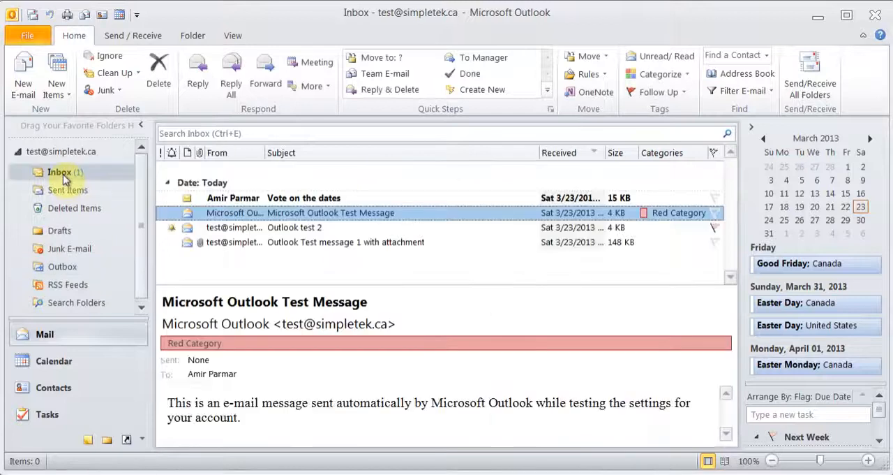
click(278, 198)
double_click(279, 198)
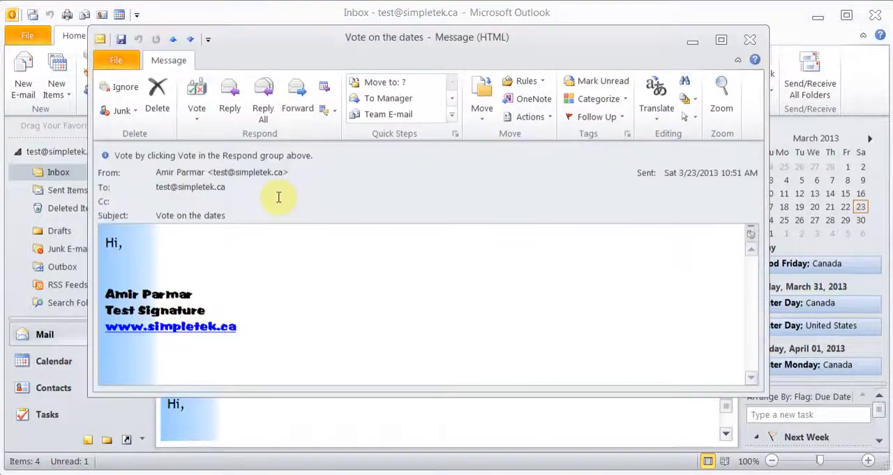
click(198, 112)
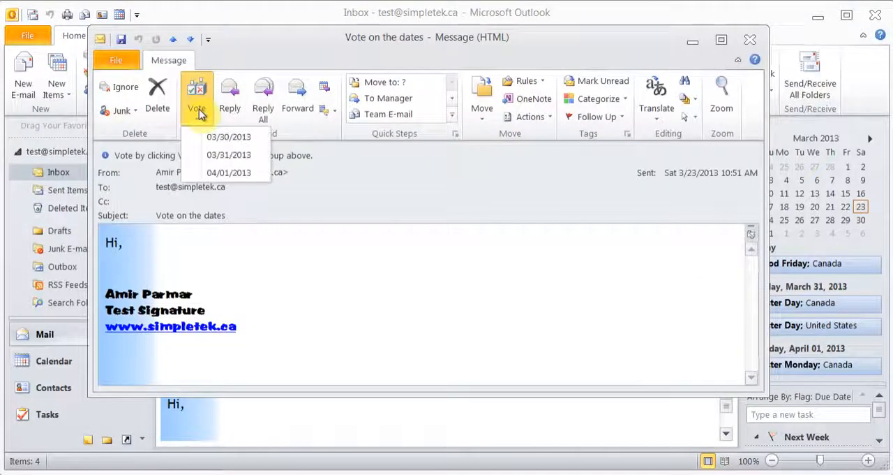
click(249, 174)
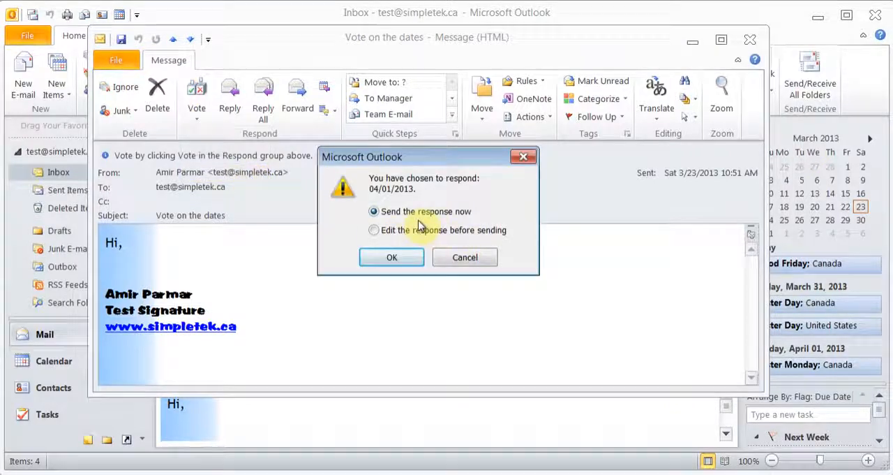
click(392, 258)
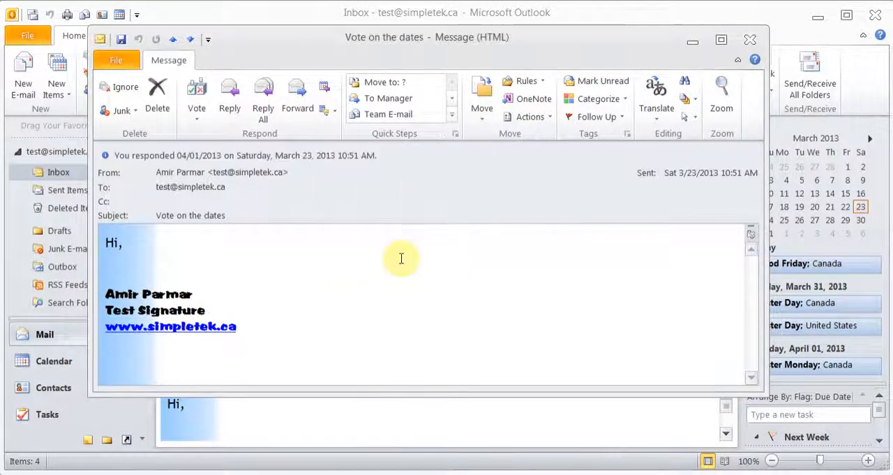
click(750, 41)
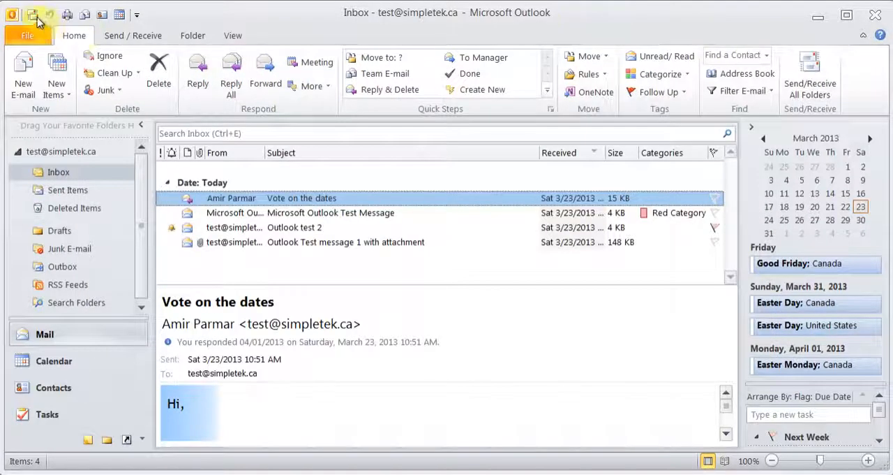
click(33, 15)
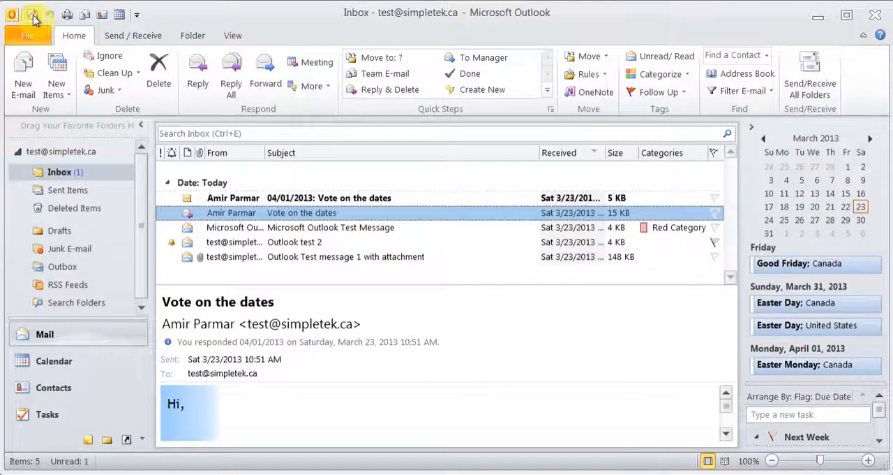
click(283, 199)
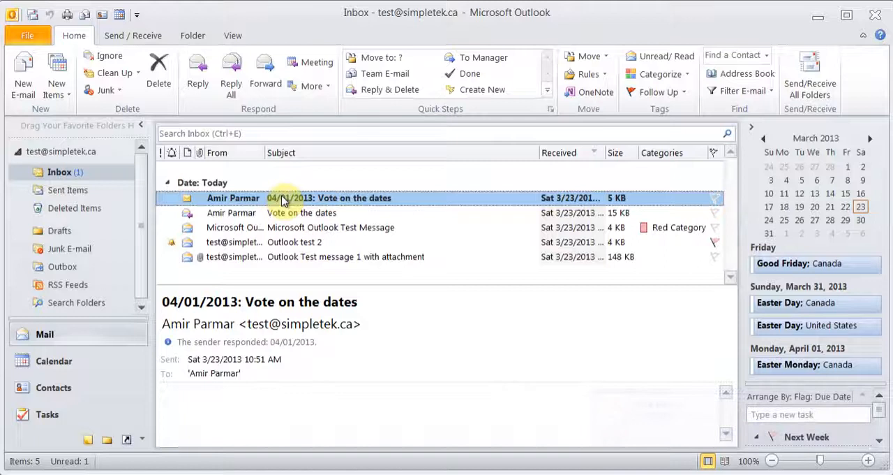
click(25, 87)
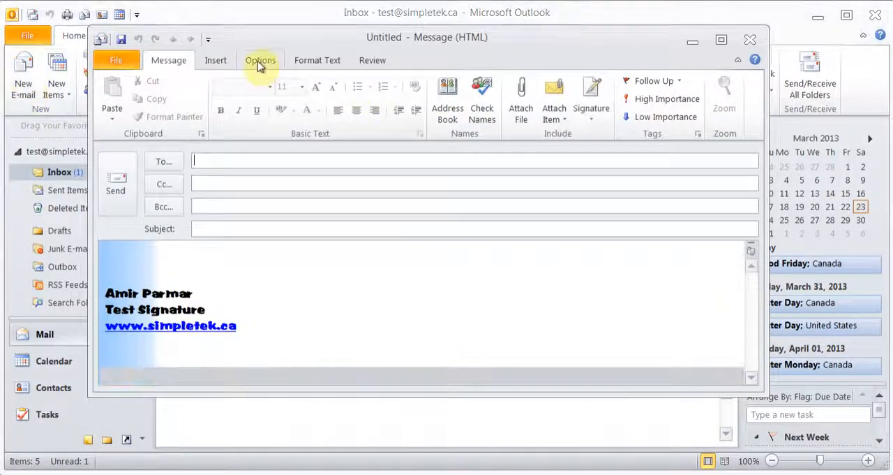
click(259, 60)
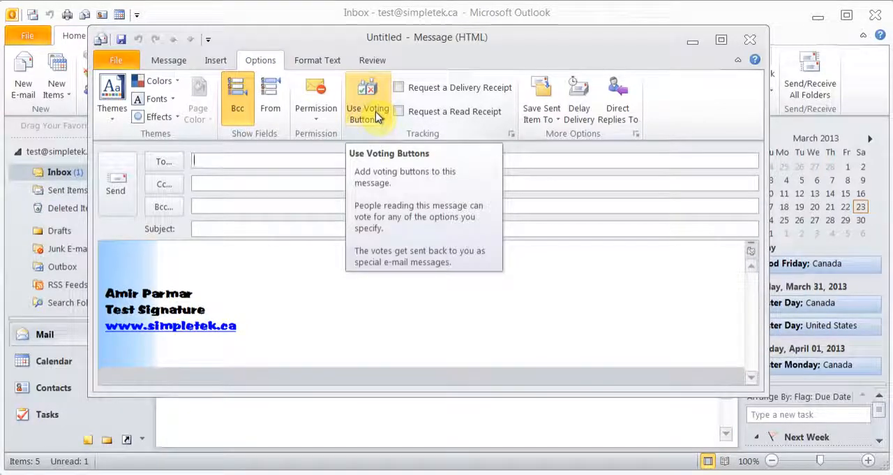
click(750, 40)
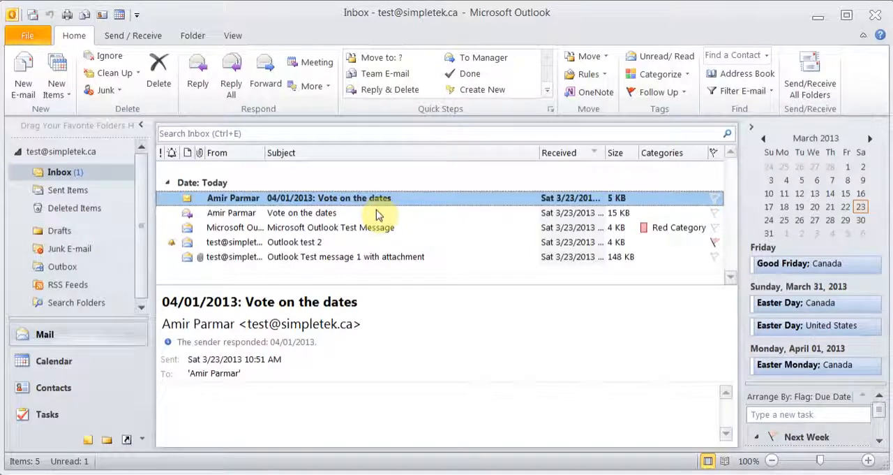
- Delete the "Microsoft Outlook Test Message" from the Inbox
click(246, 244)
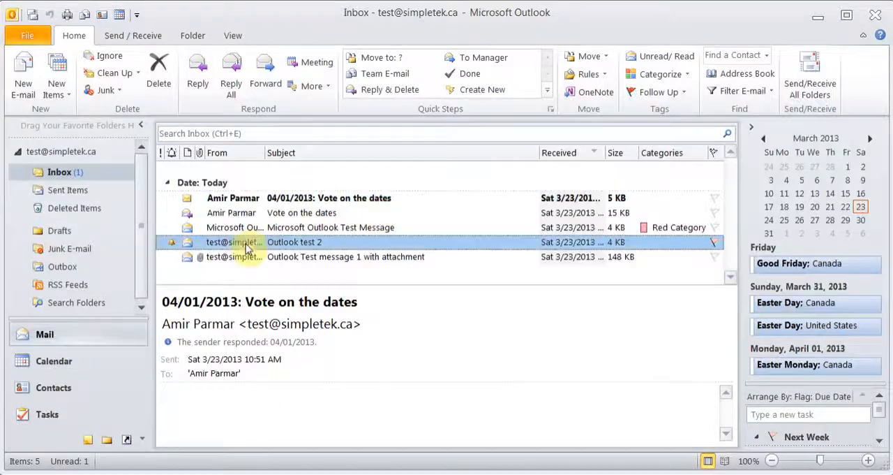
click(243, 229)
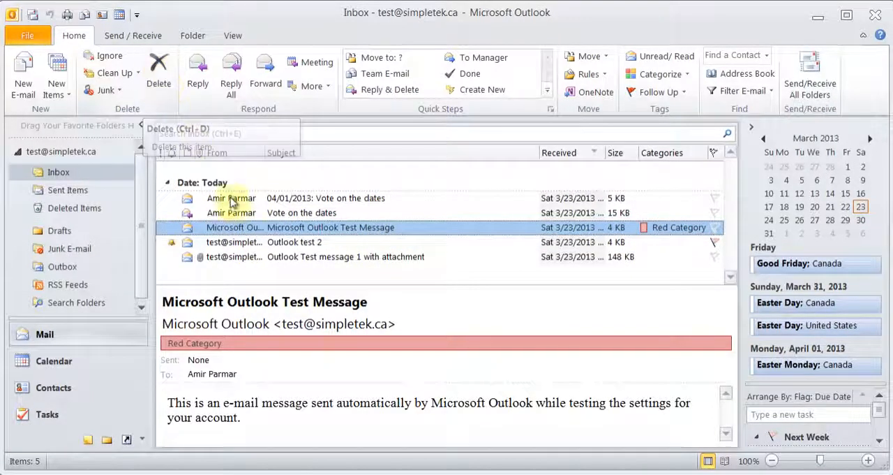
right_click(230, 232)
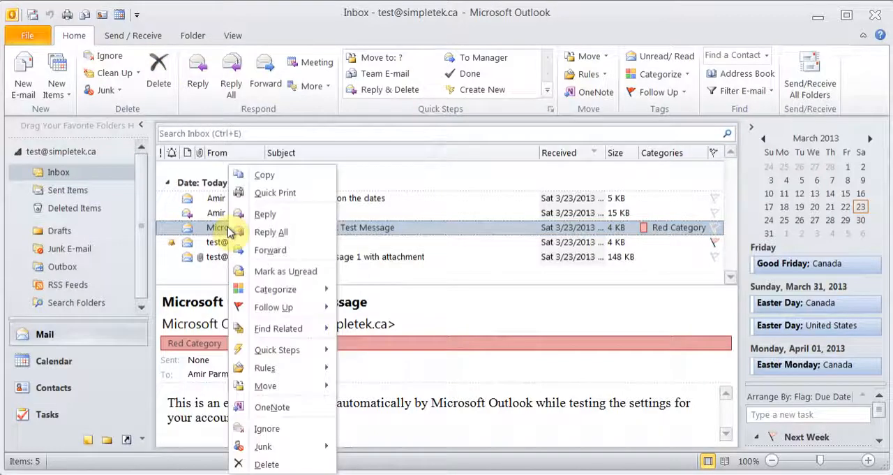
click(219, 232)
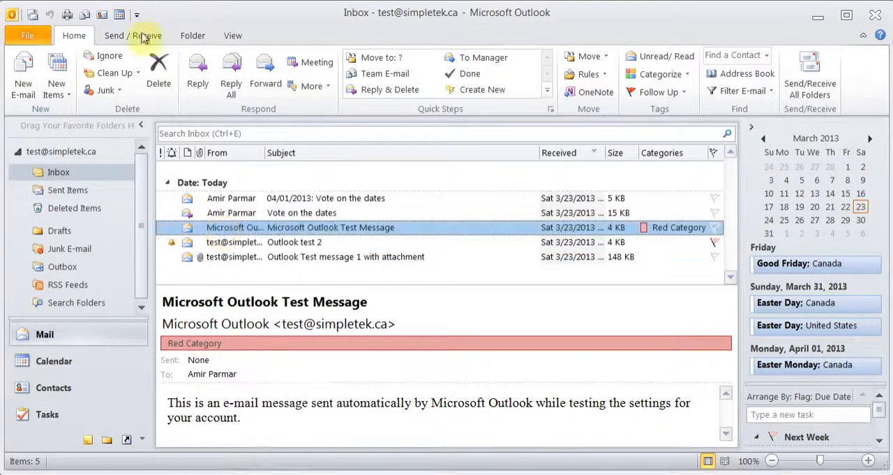
click(159, 76)
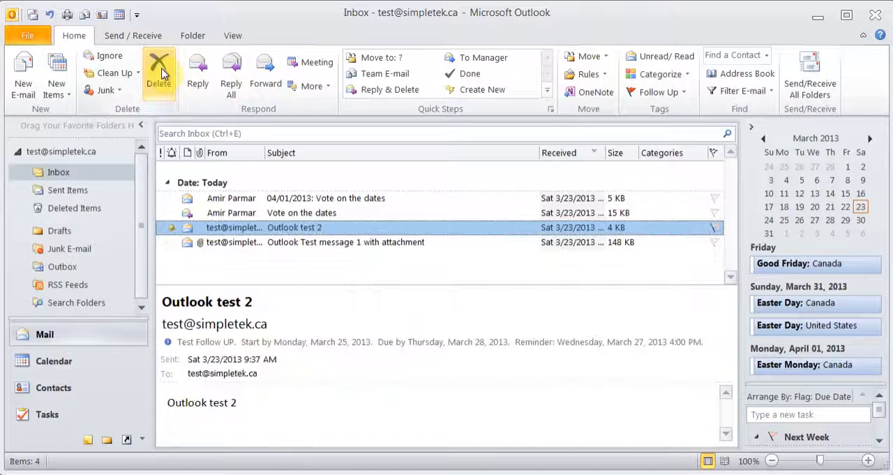
- Empty the Deleted Items folder and confirm the permanent deletion
click(77, 209)
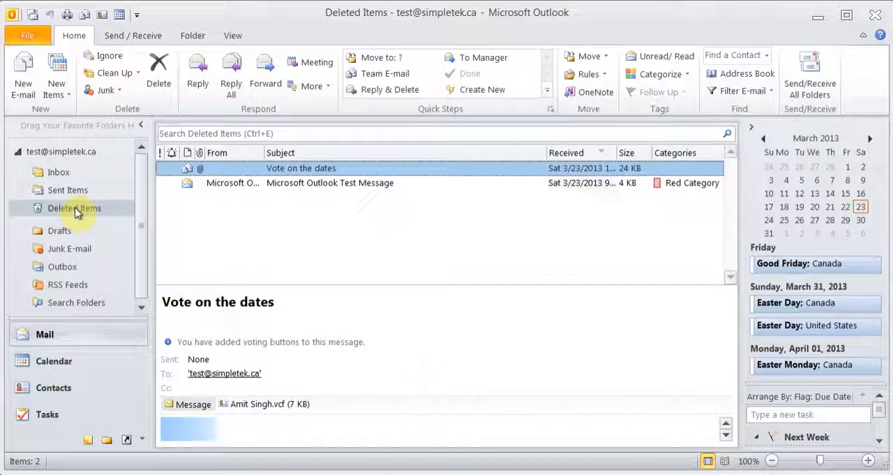
right_click(75, 209)
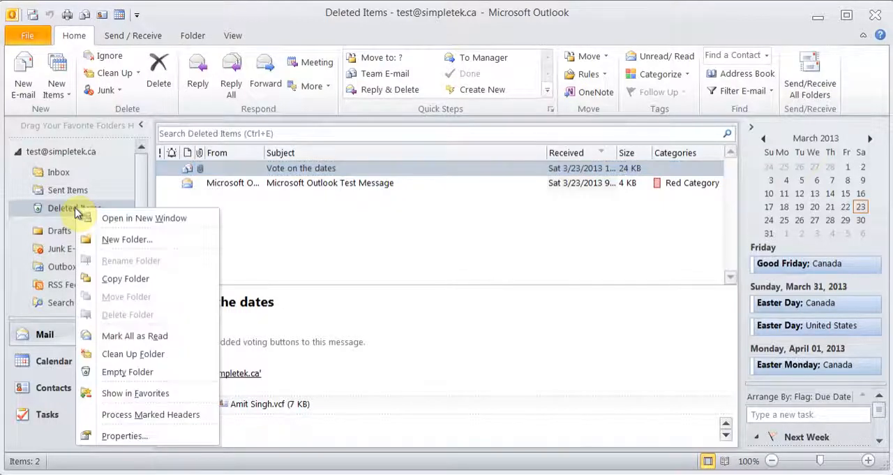
click(154, 372)
click(418, 285)
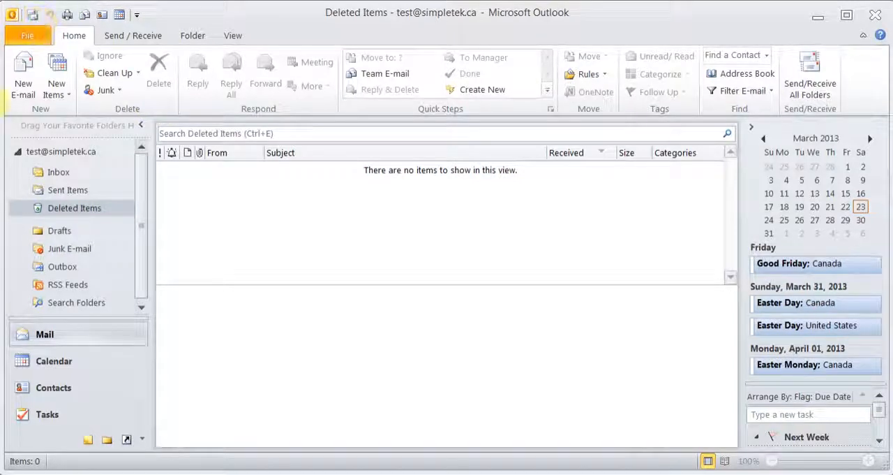
- Create a folder named ABC inside the Inbox, set to contain Mail and Post Items
click(73, 174)
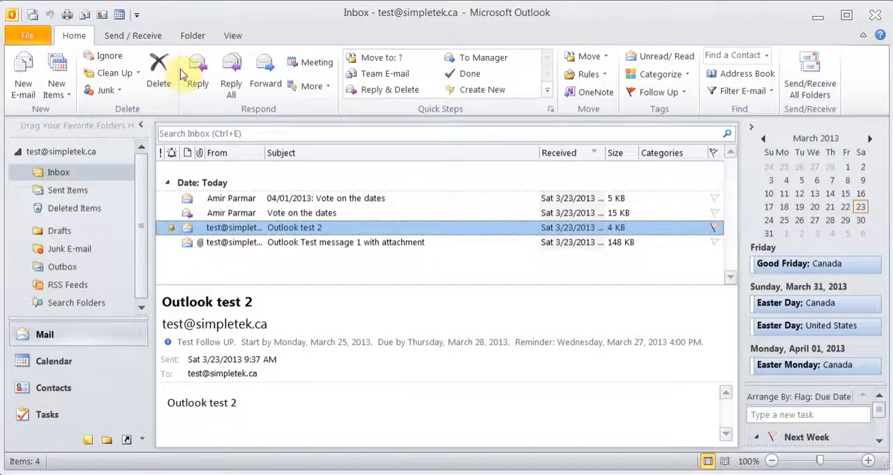
click(194, 35)
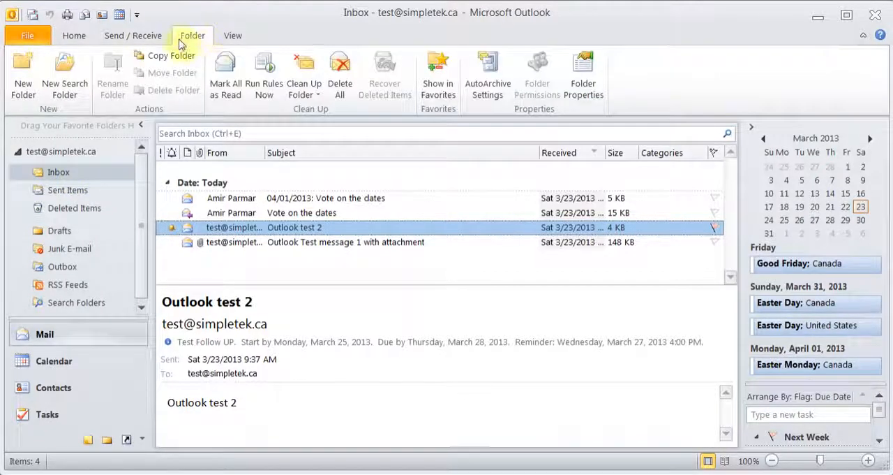
click(25, 82)
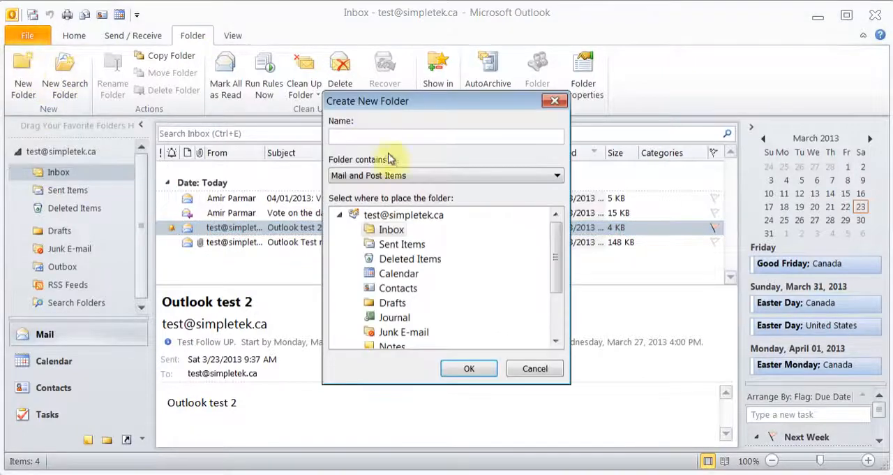
text(ABC)
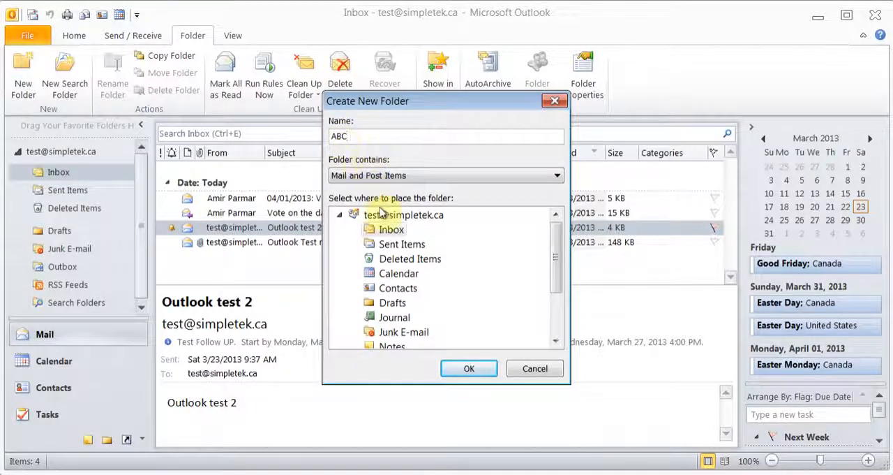
click(386, 231)
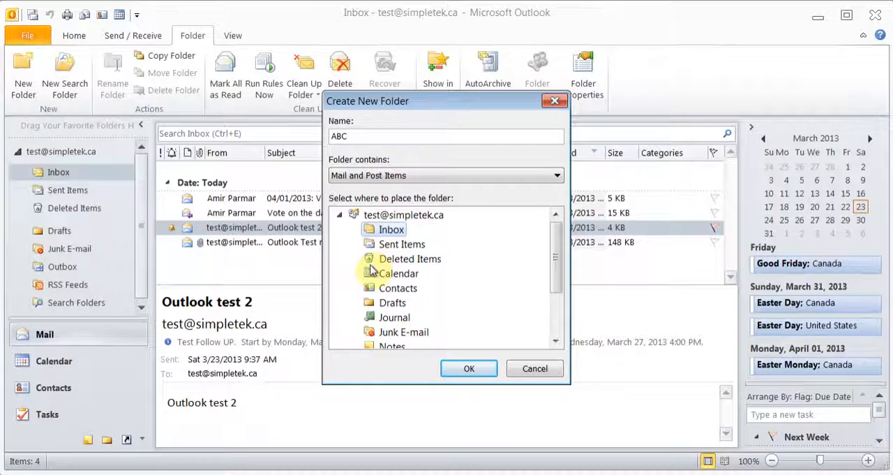
click(392, 217)
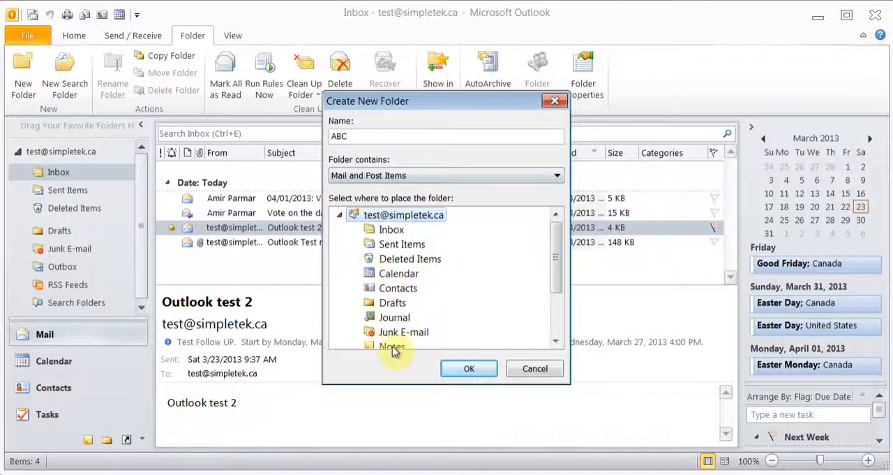
click(397, 231)
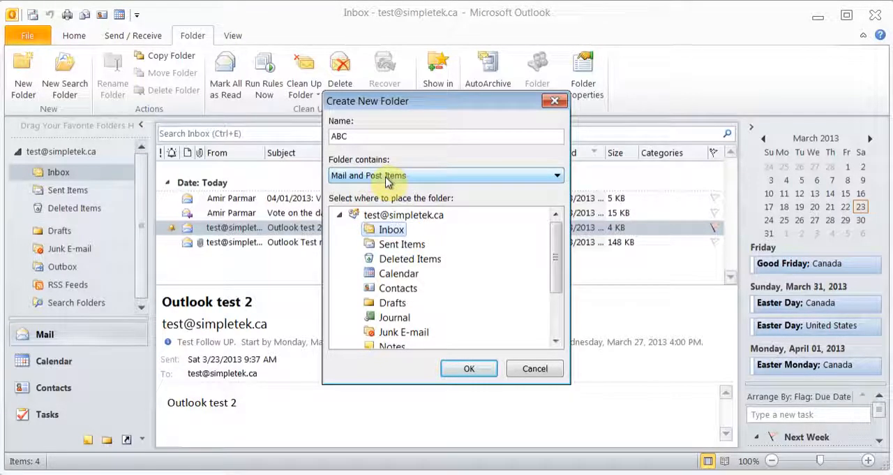
click(548, 182)
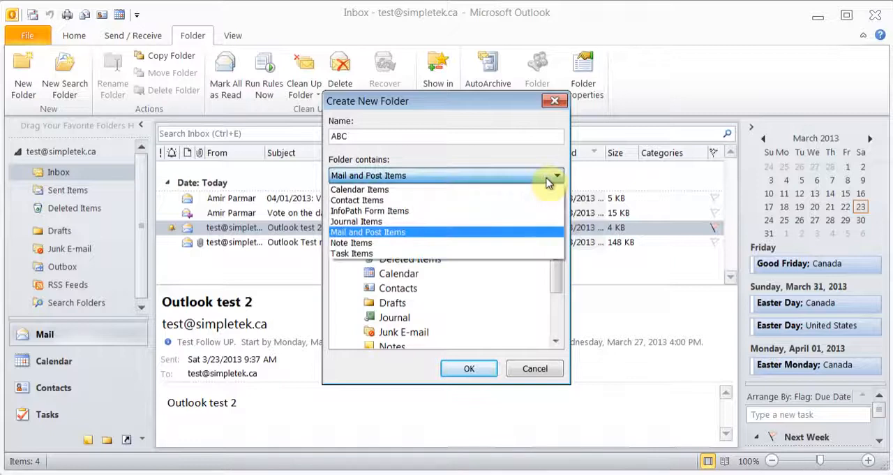
click(550, 180)
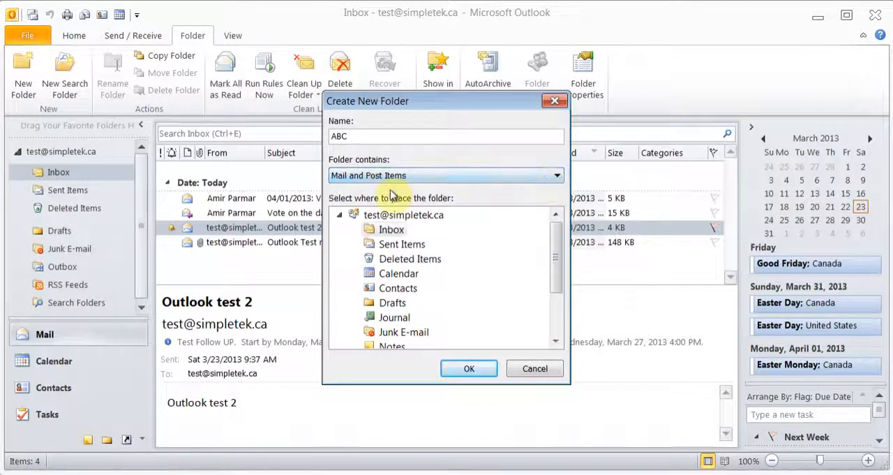
click(470, 370)
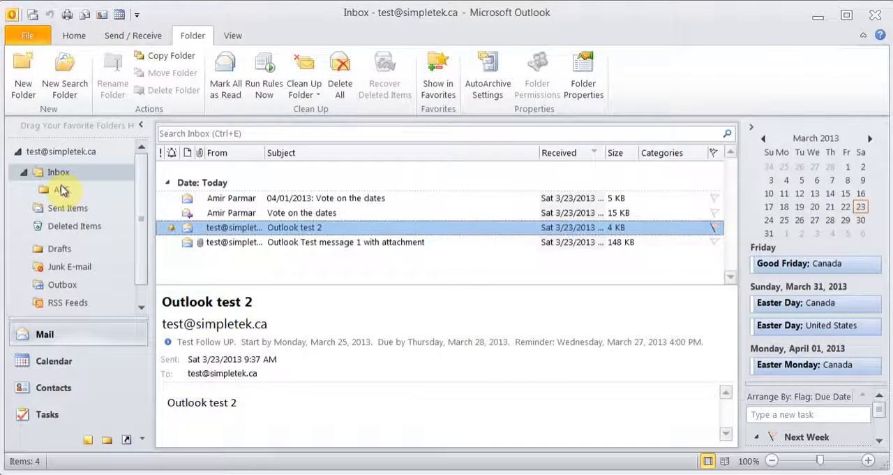
- Create a mail folder named Test at the top level of the mailbox
click(21, 80)
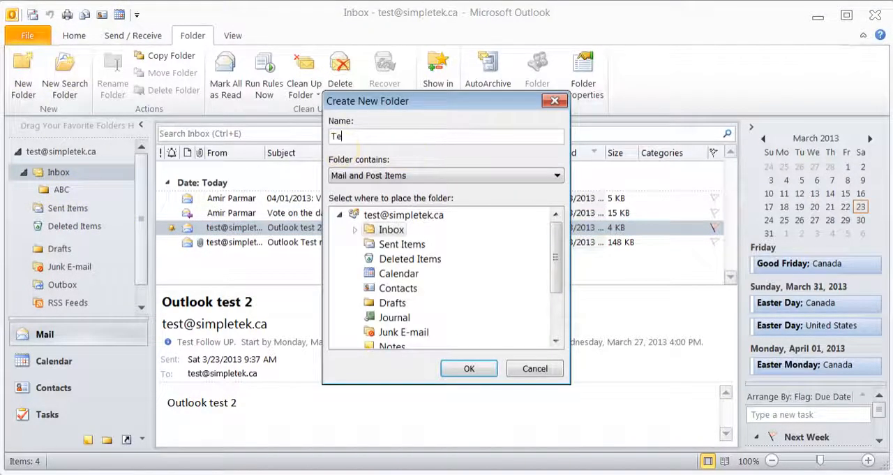
click(394, 218)
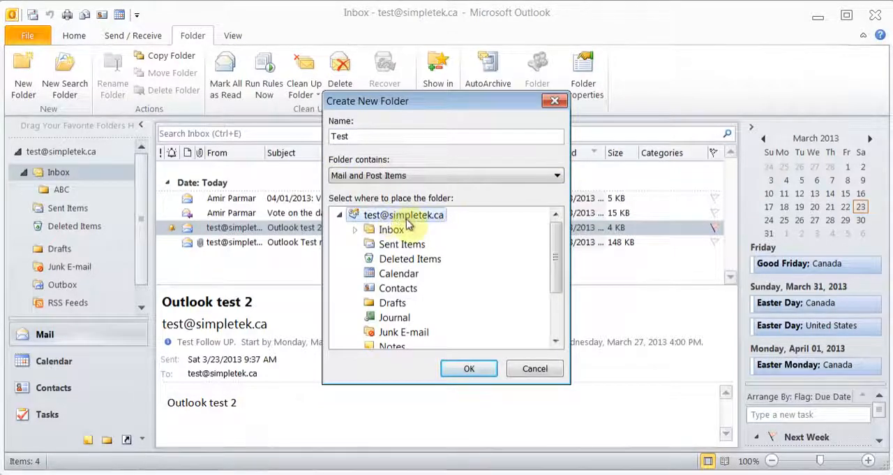
click(467, 368)
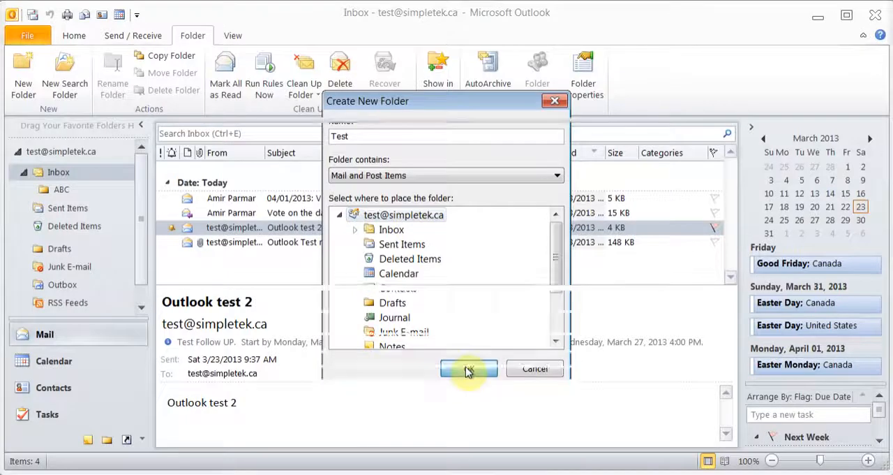
scroll(139, 245, down, 2)
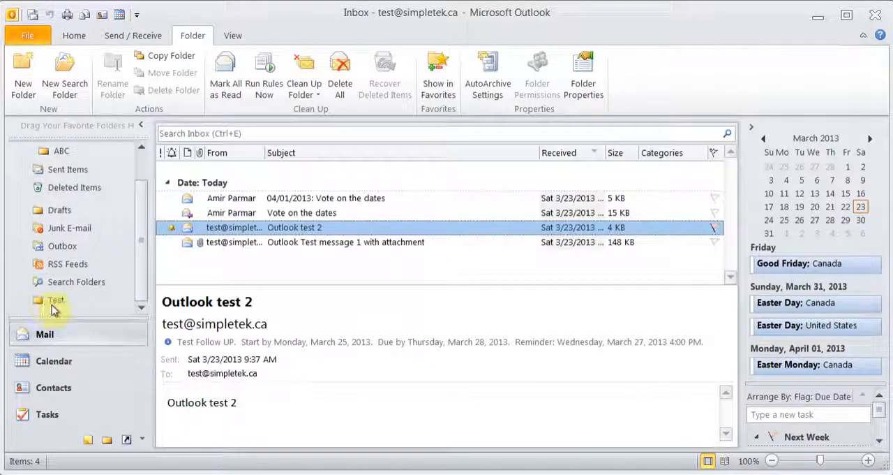
- Move the "Outlook test 2" message from the Inbox into the ABC folder and back to the Inbox
scroll(140, 240, up, 2)
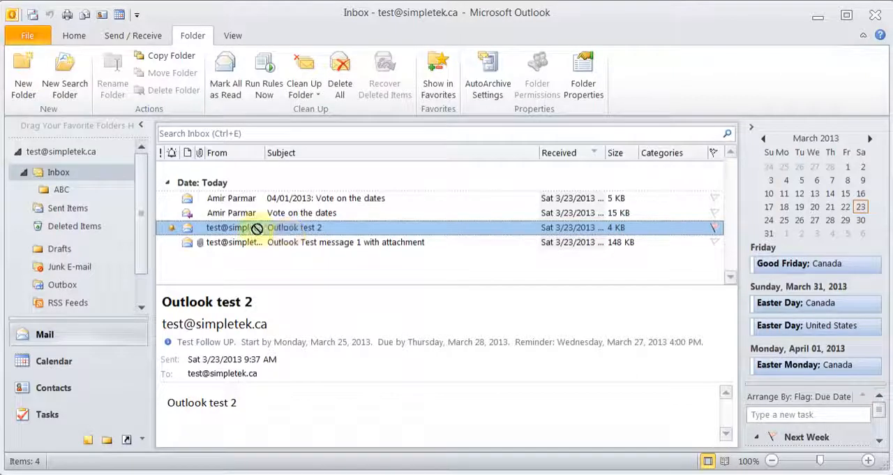
drag(62, 192, 61, 193)
click(62, 193)
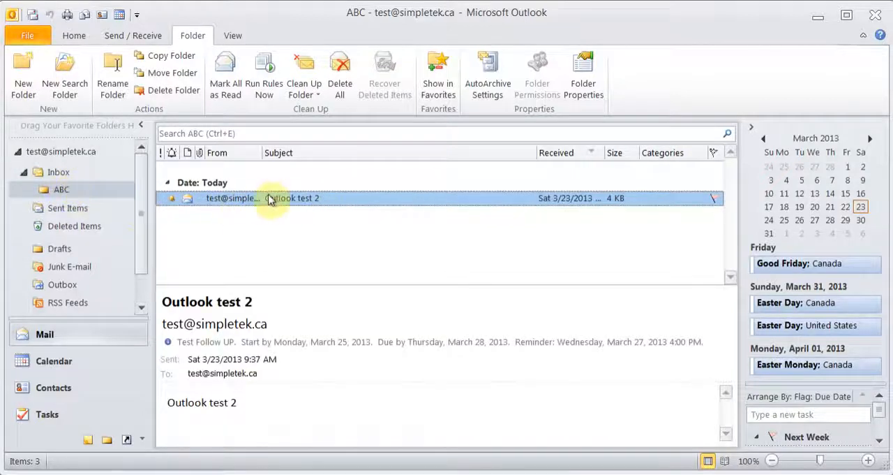
drag(264, 201, 62, 177)
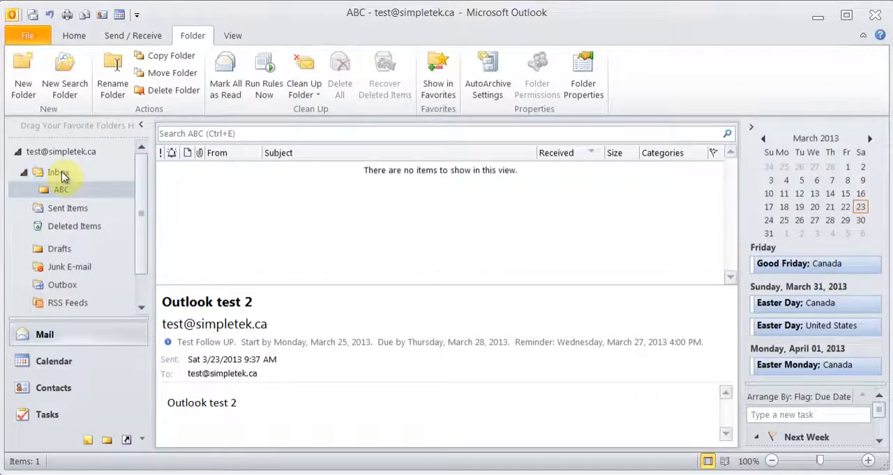
click(62, 176)
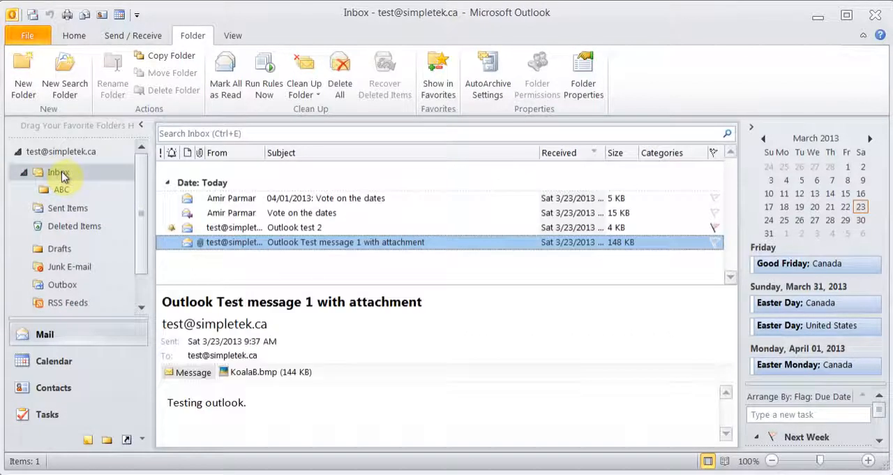
- Move the "Outlook test 2" message from the Inbox to the ABC folder and open that folder
click(233, 229)
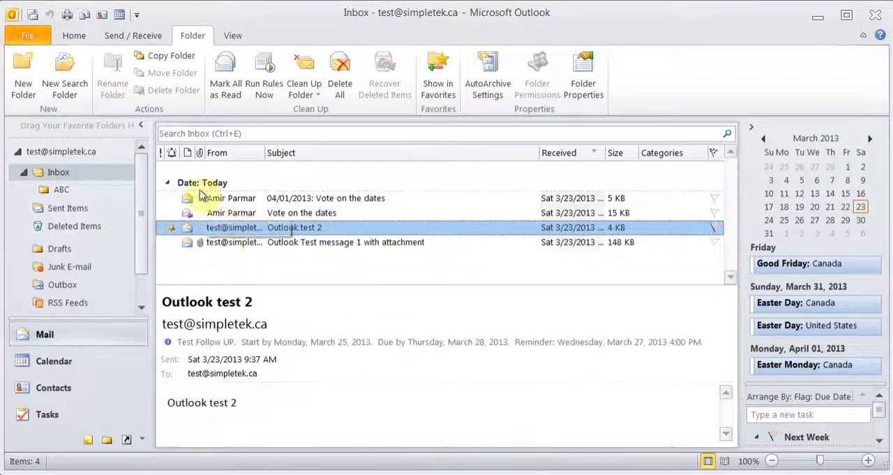
click(76, 35)
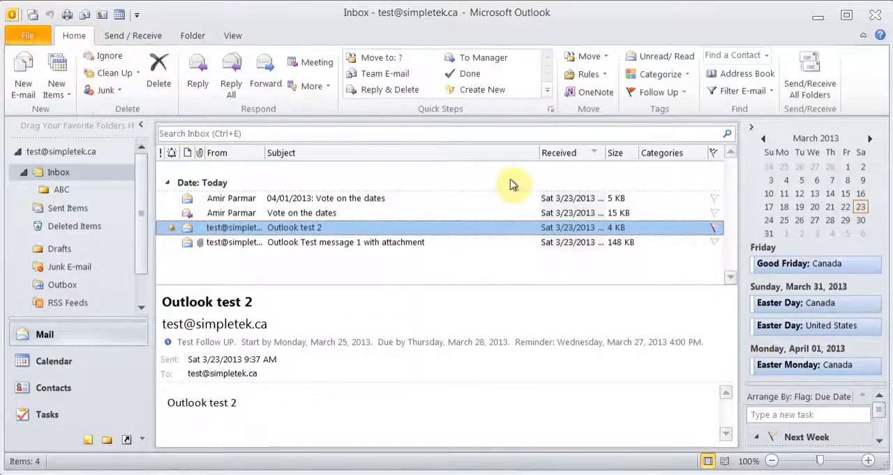
click(604, 59)
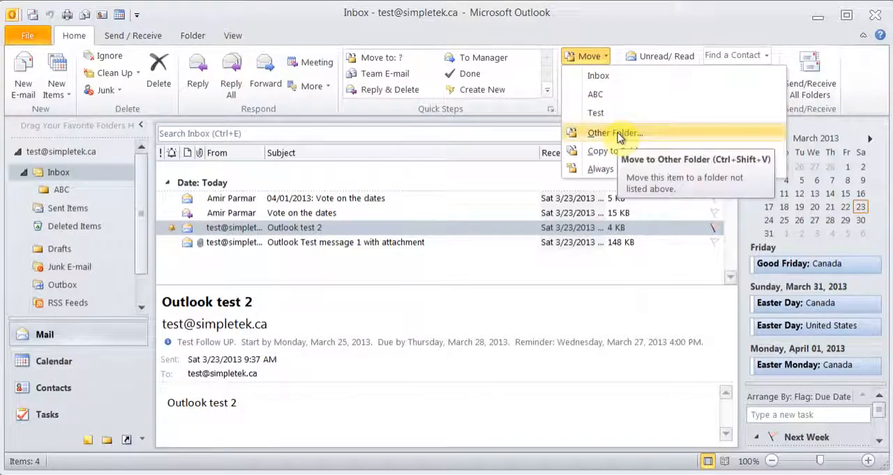
click(614, 94)
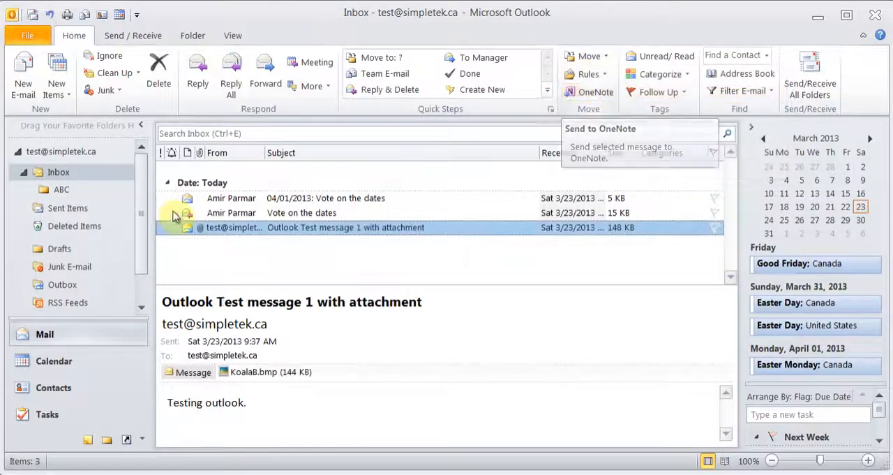
click(62, 190)
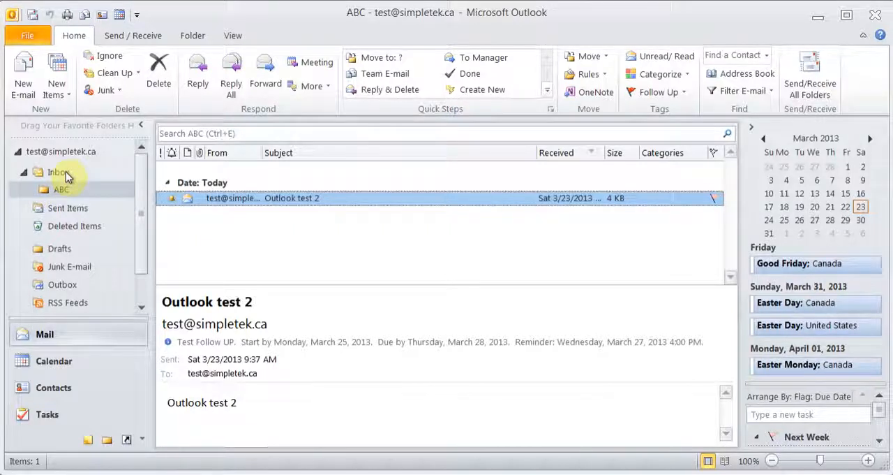
- View the move destinations offered for the "Outlook Test message 1 with attachment" message in the Inbox
click(66, 174)
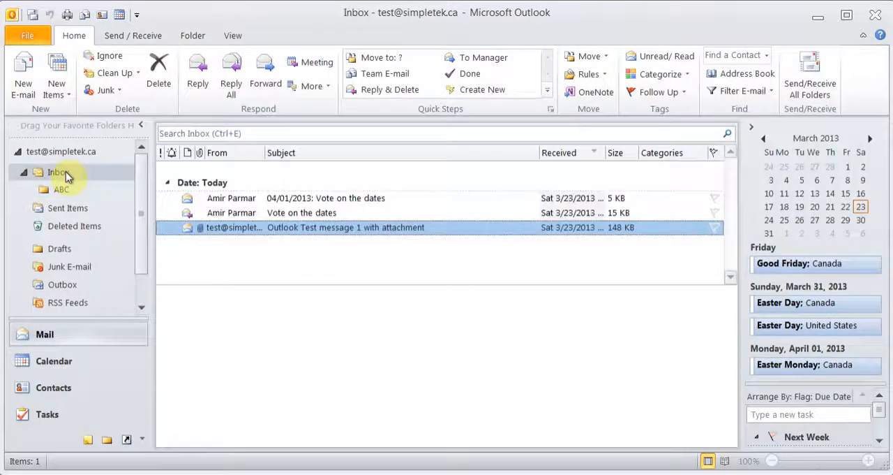
right_click(286, 230)
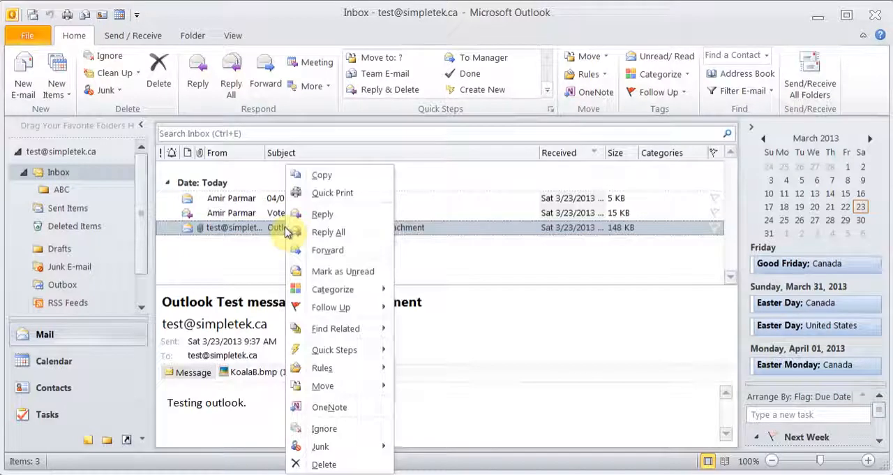
mouse_move(346, 384)
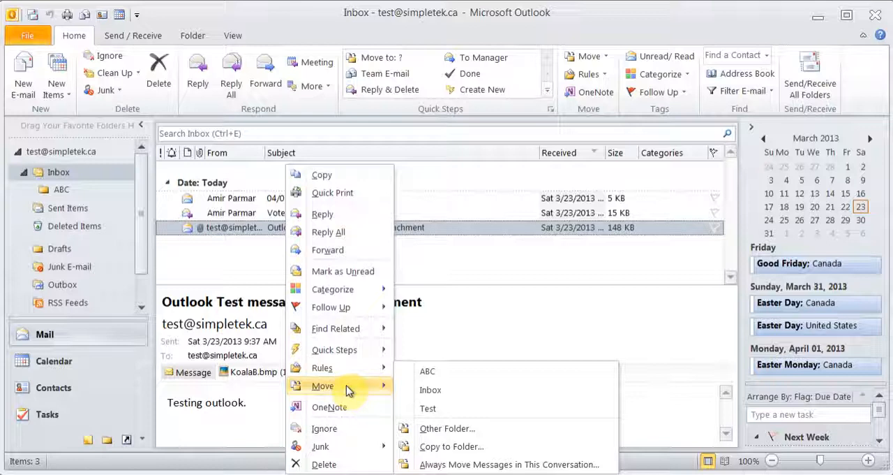
click(246, 234)
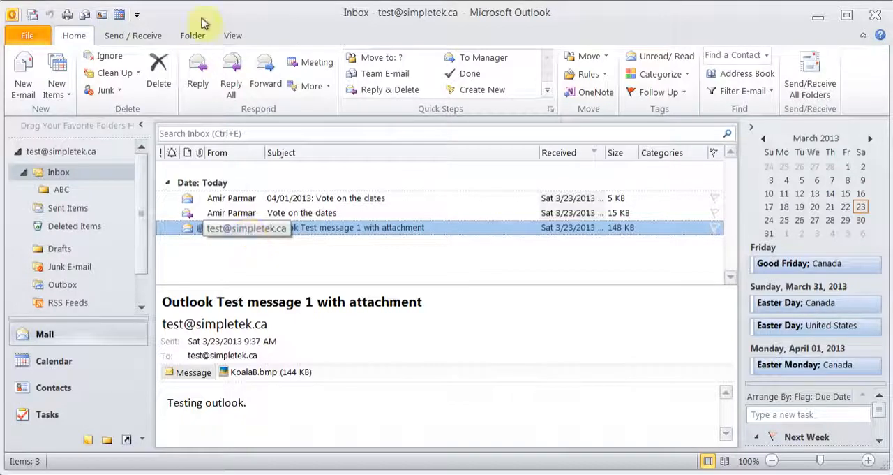
- Open the ABC folder and create a new search folder of the predefined type "Mail with attachments" for the mailbox
click(193, 38)
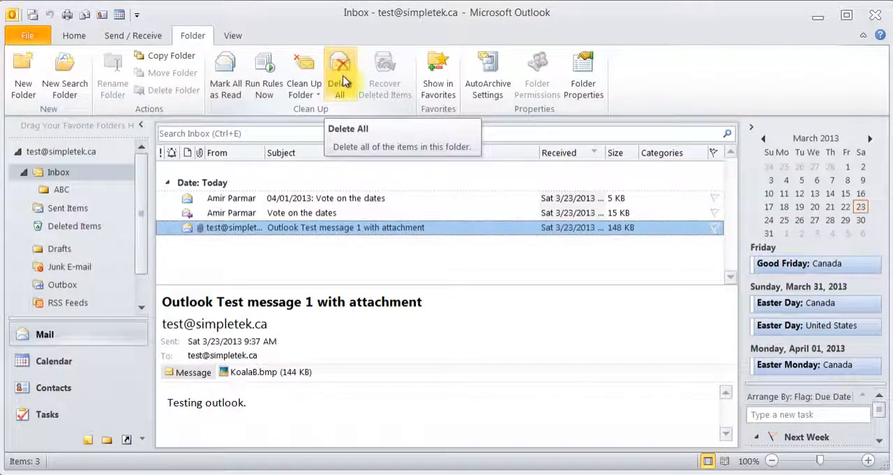
click(62, 189)
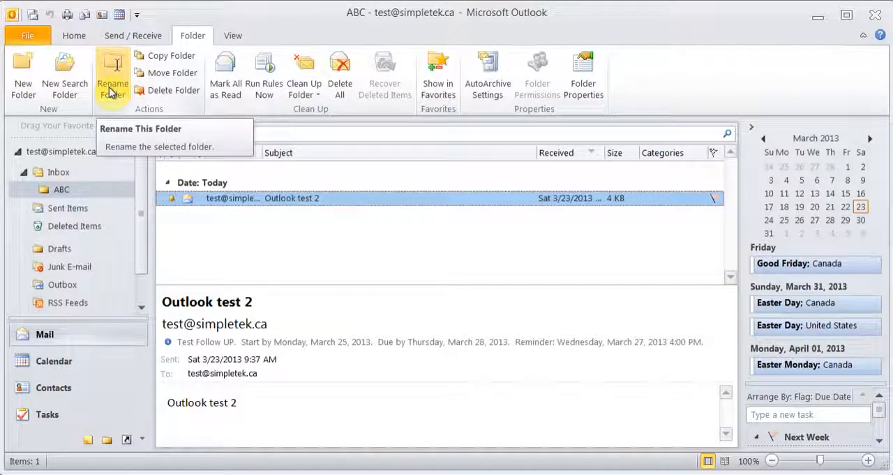
click(67, 87)
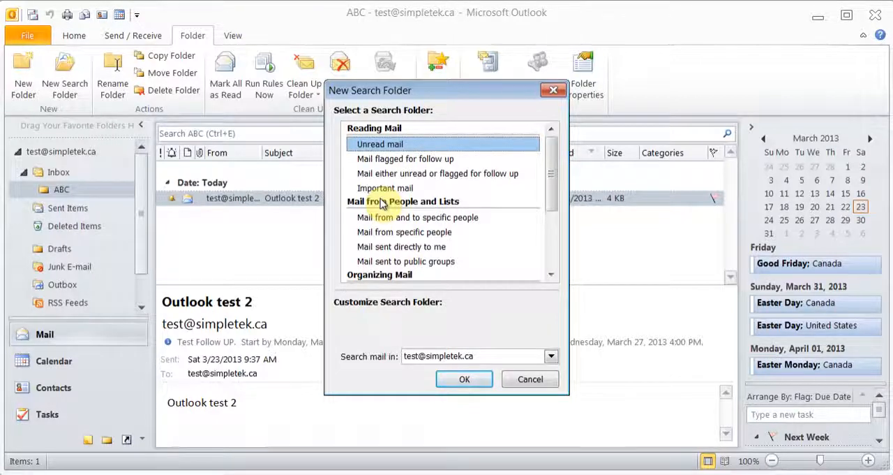
click(417, 158)
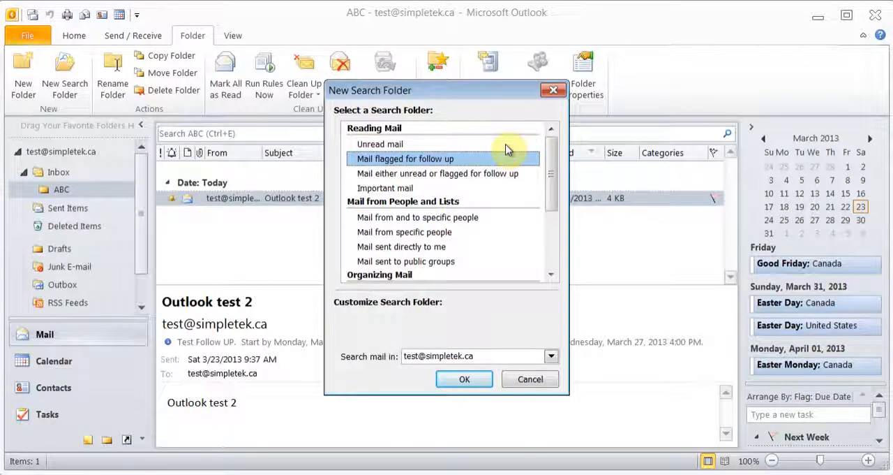
click(419, 189)
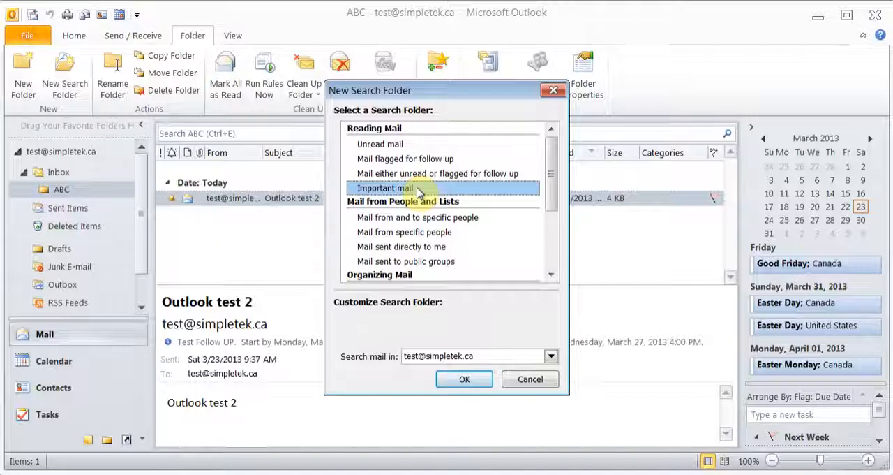
drag(554, 177, 552, 206)
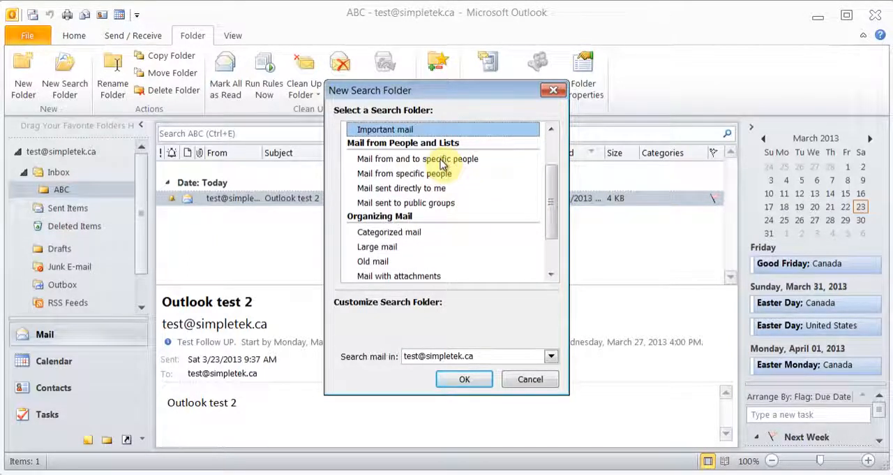
drag(551, 193, 549, 227)
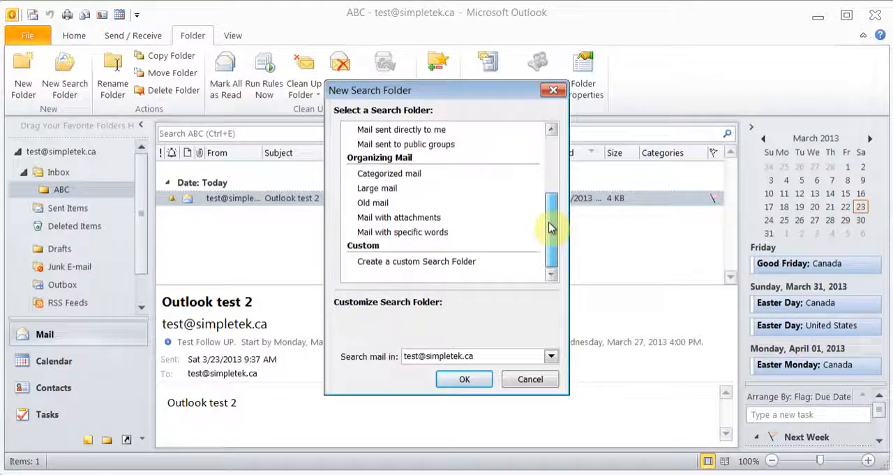
click(435, 219)
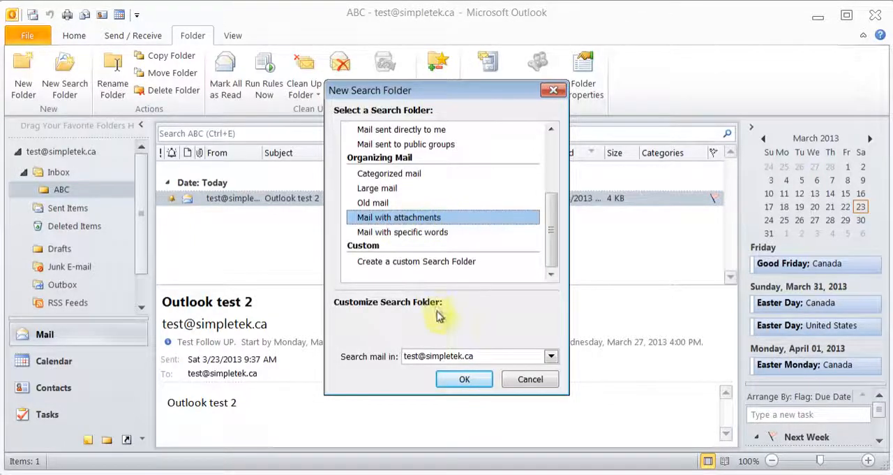
click(464, 380)
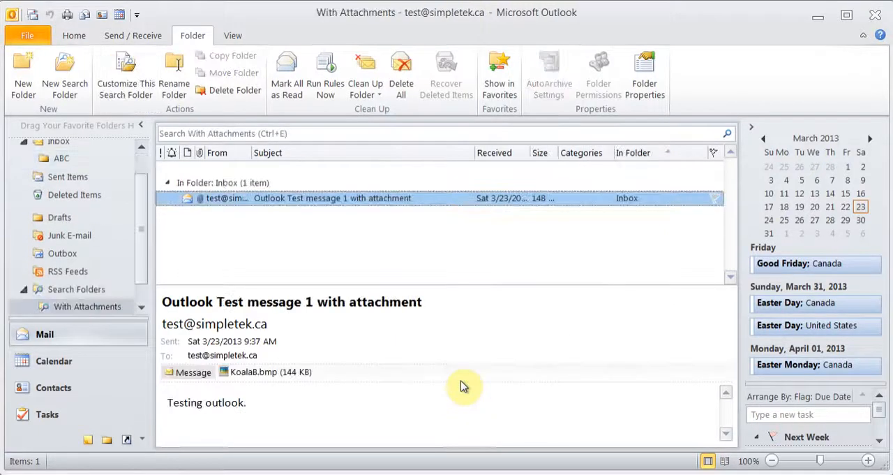
- Look through the folder list around the With Attachments search folder and return to the Inbox
scroll(140, 272, down, 1)
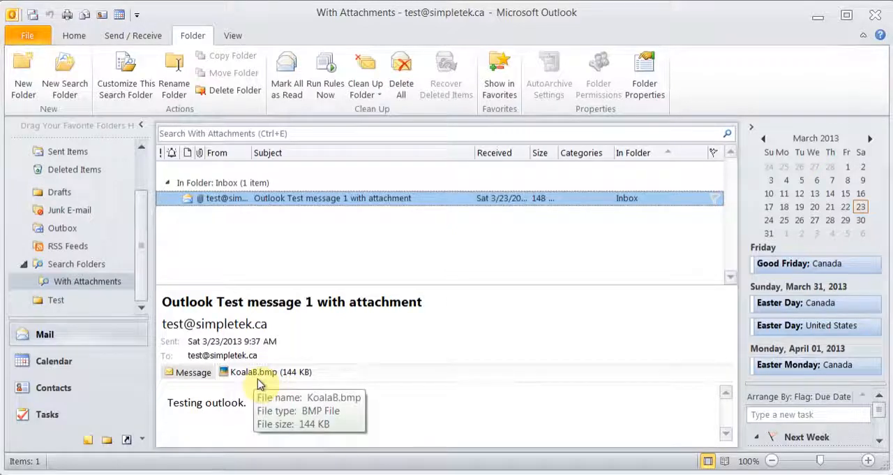
scroll(139, 278, up, 3)
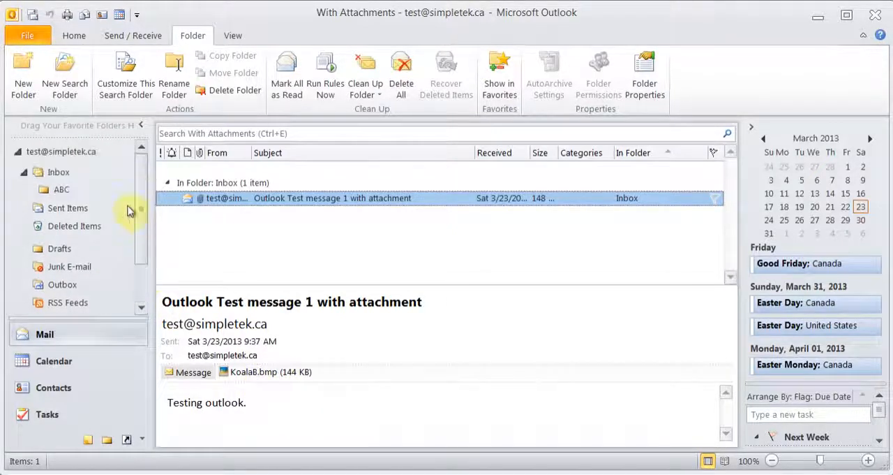
click(53, 175)
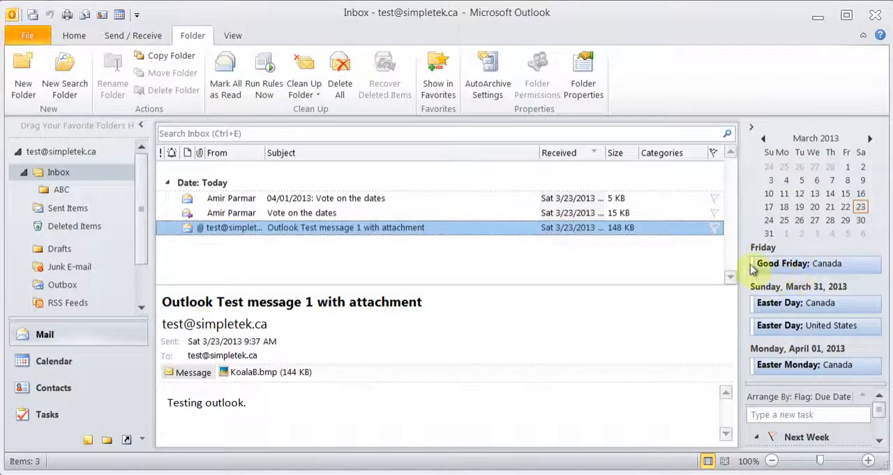
mouse_move(789, 270)
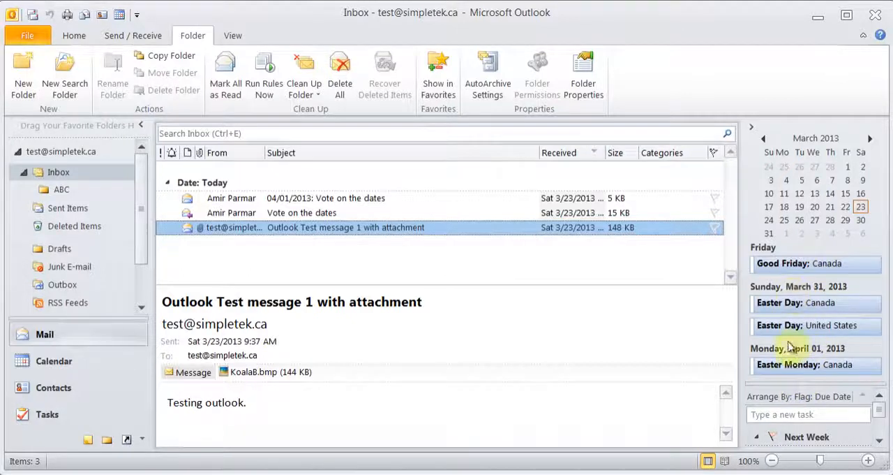
mouse_move(792, 338)
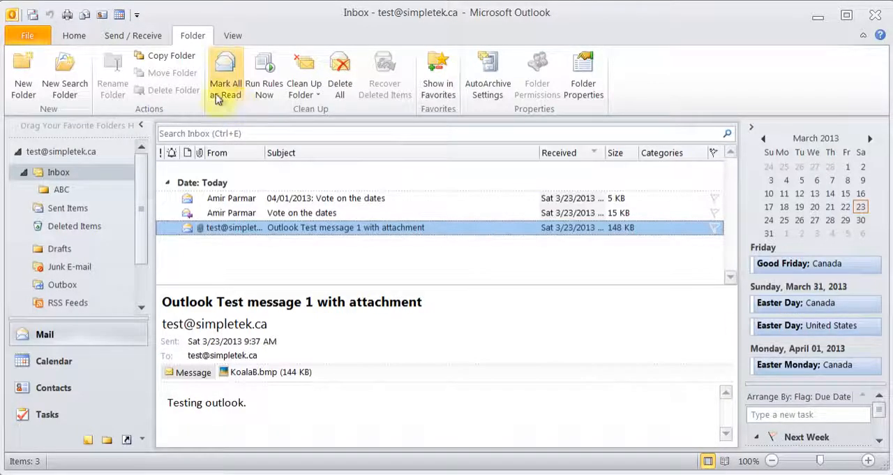
click(72, 37)
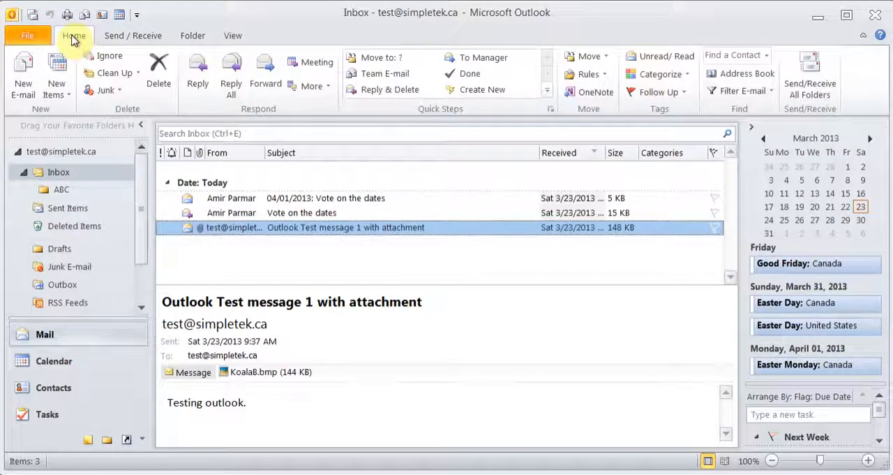
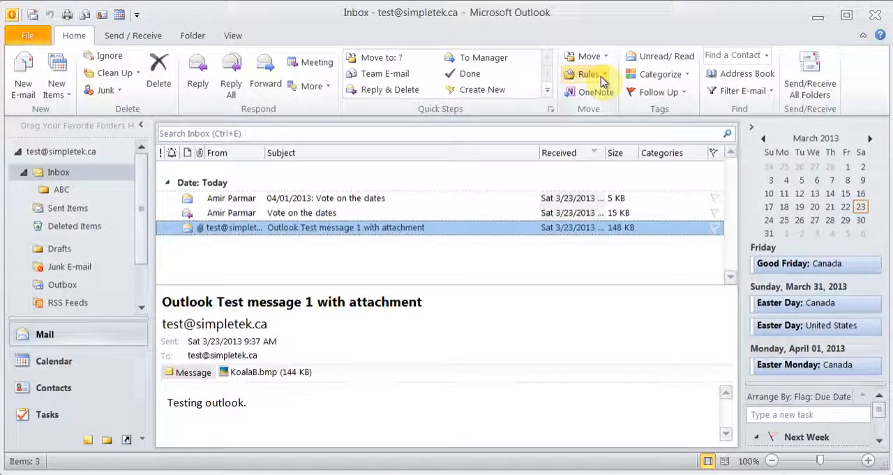
click(596, 74)
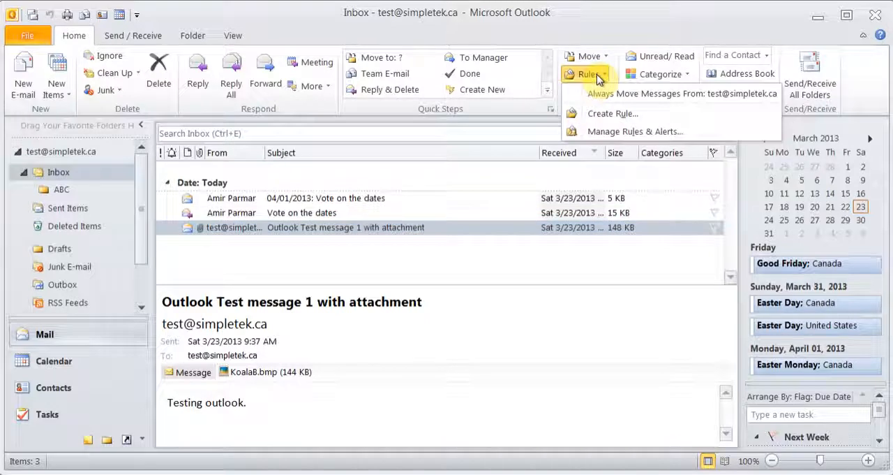
click(621, 120)
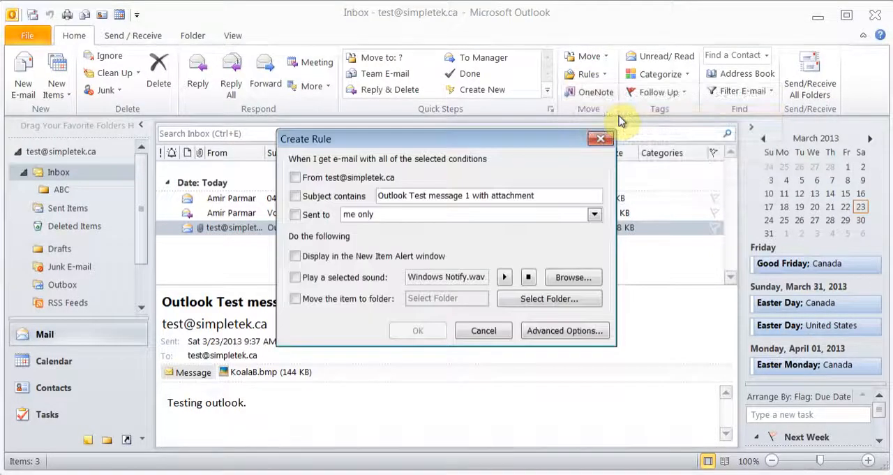
click(477, 332)
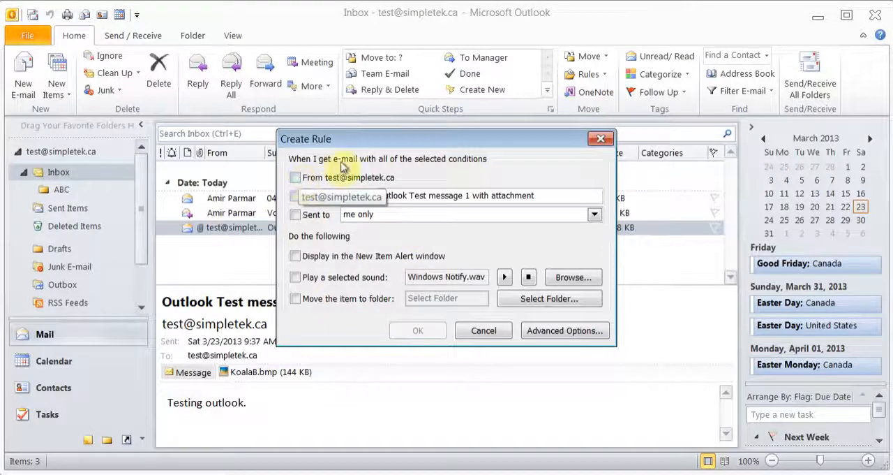
click(317, 179)
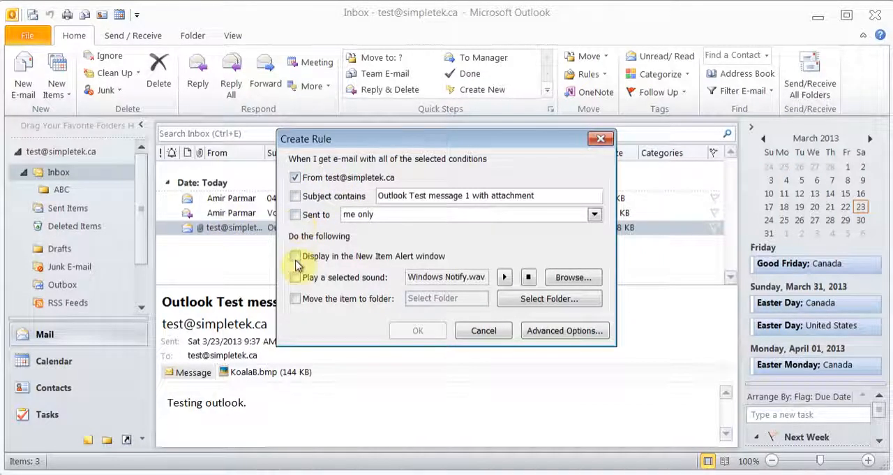
click(295, 298)
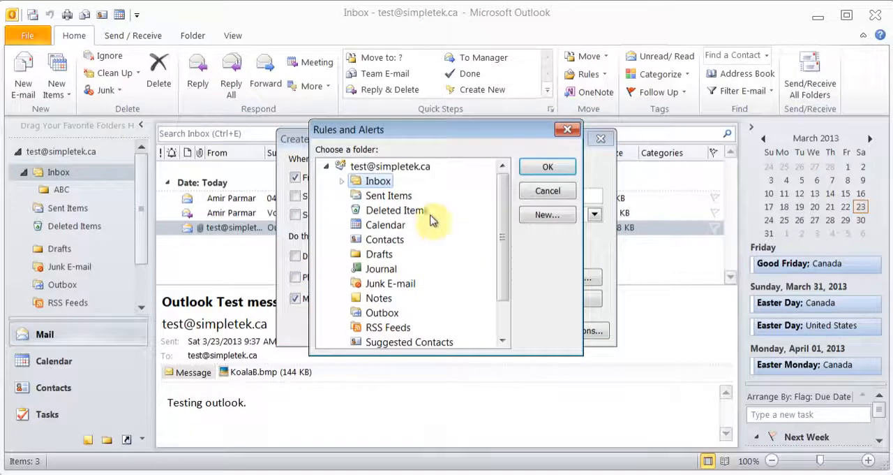
click(341, 180)
click(380, 197)
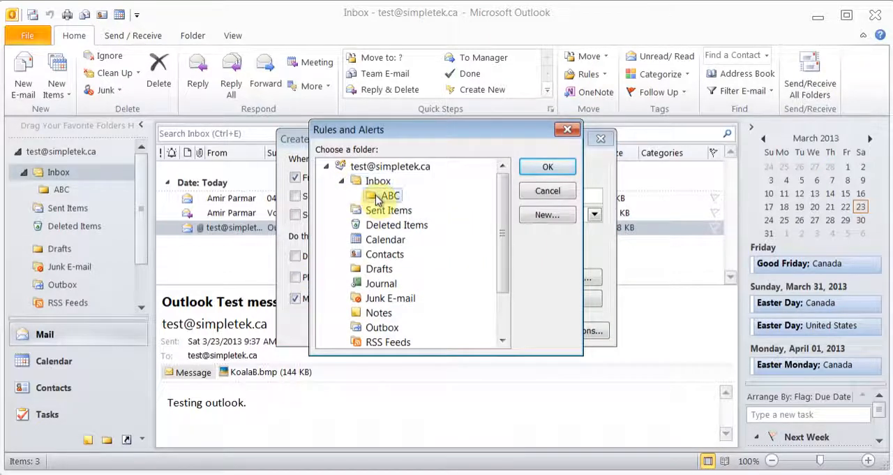
click(528, 169)
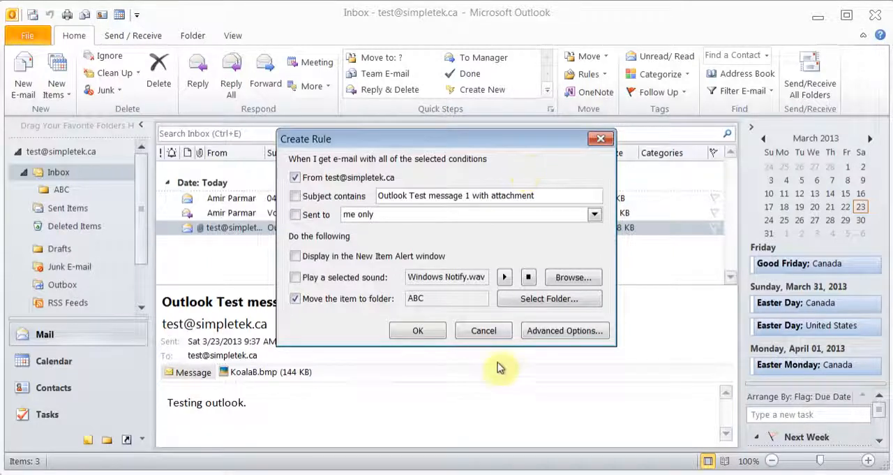
click(485, 334)
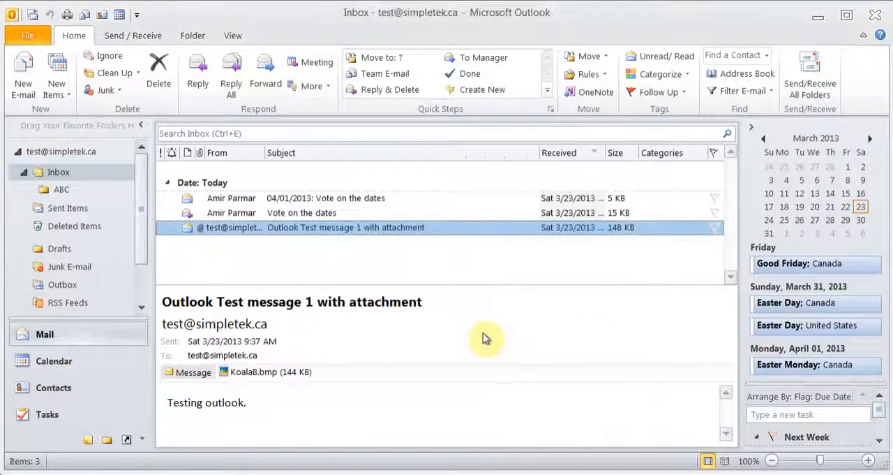
- Start a new e-mail rule from the template "Move messages with specific words in the subject to a folder"
click(604, 77)
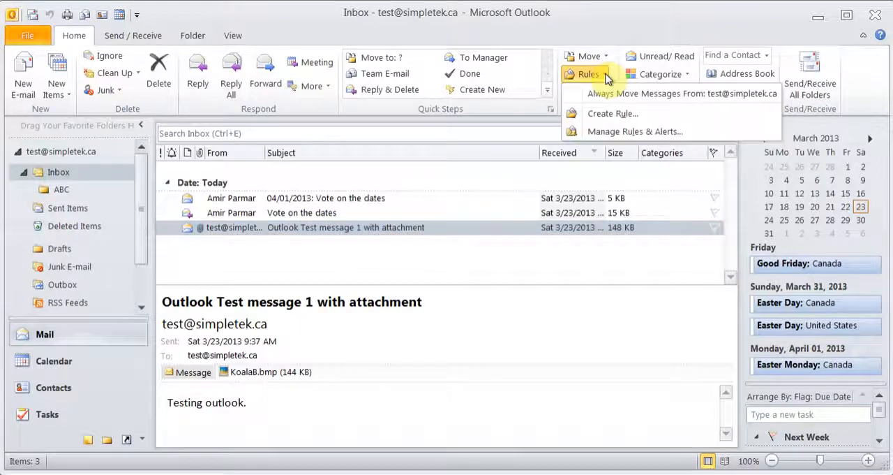
click(611, 134)
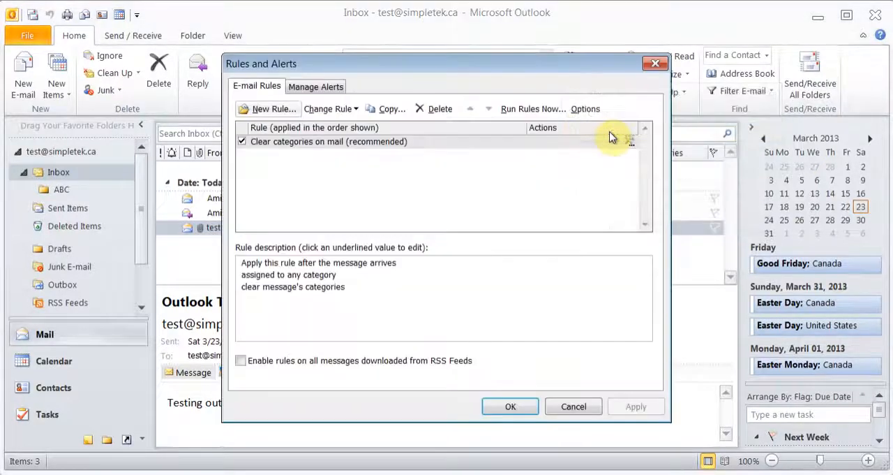
click(277, 110)
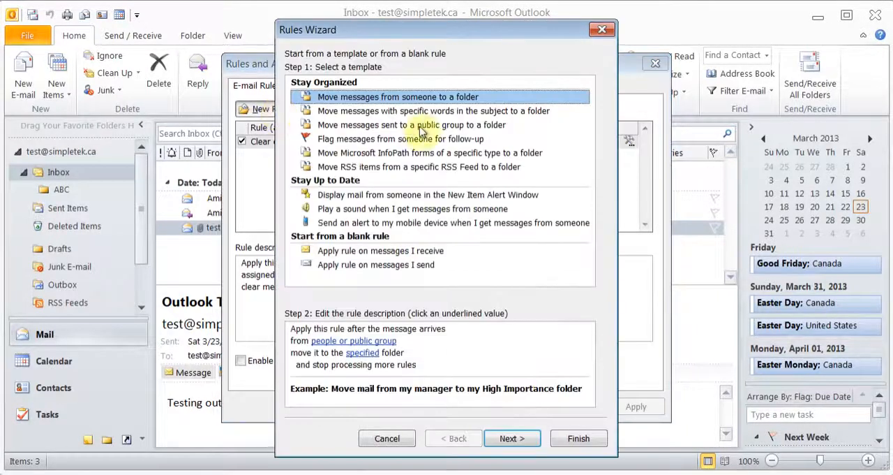
click(393, 116)
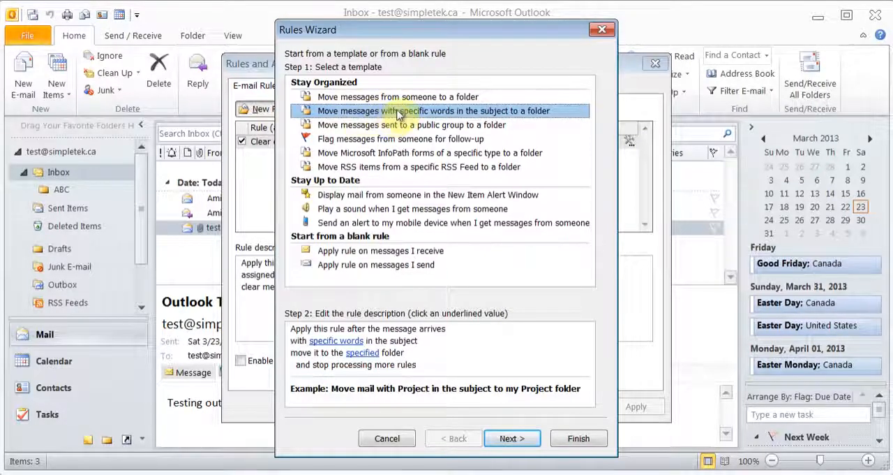
click(513, 438)
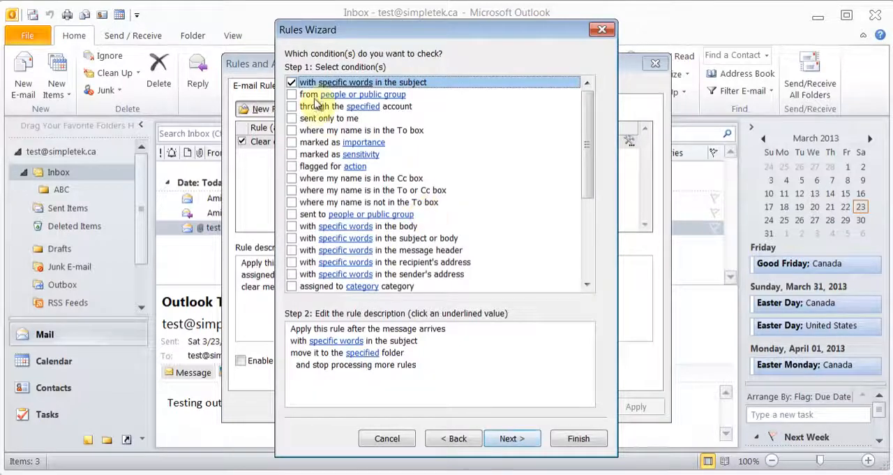
- Specify "Outlook" as the word the rule looks for in the subject
click(337, 343)
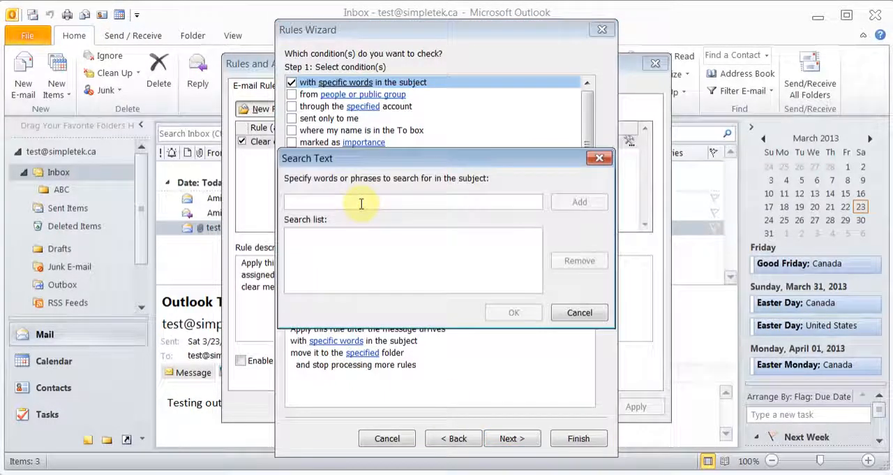
text(Tes)
key(BackSpace)
key(BackSpace)
key(BackSpace)
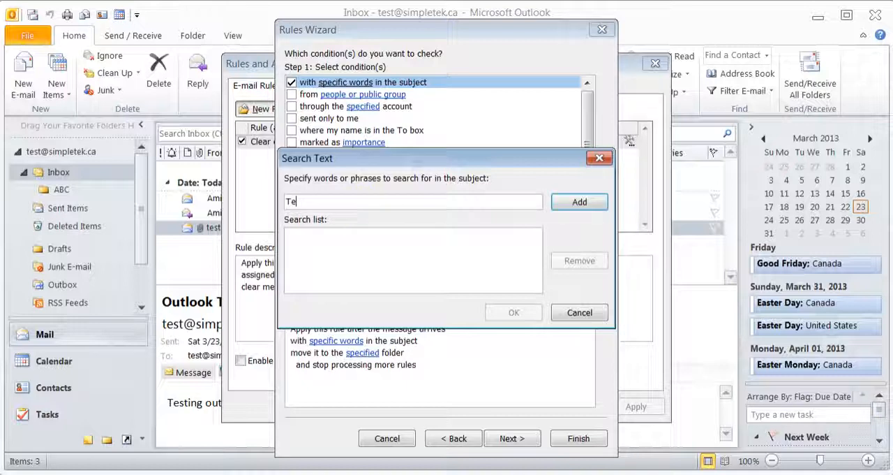
text(Outloo)
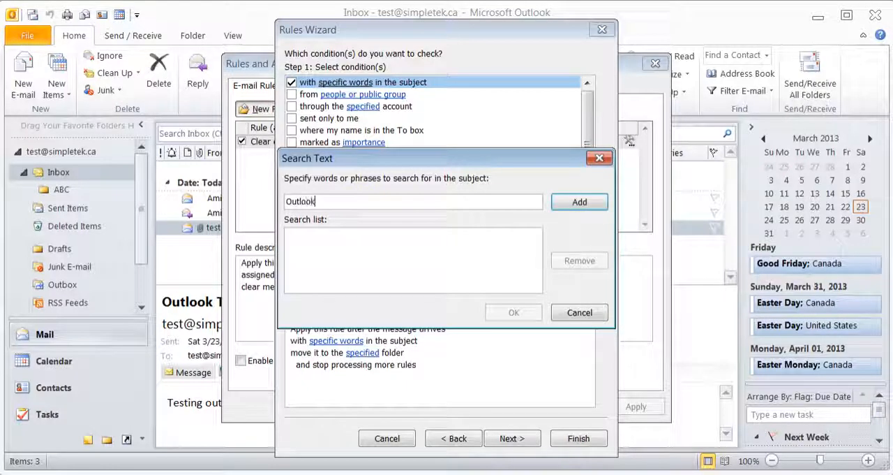
text(k)
click(575, 201)
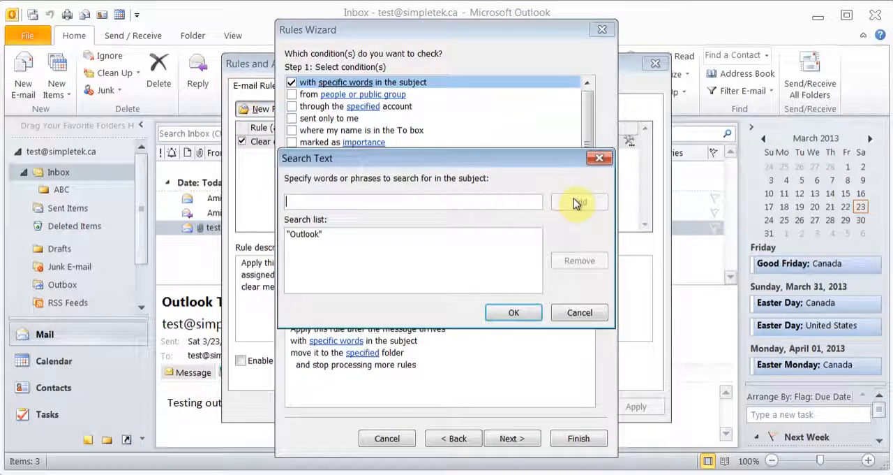
click(512, 313)
- Set the rule's action to move matching messages to the ABC folder under the Inbox
click(512, 440)
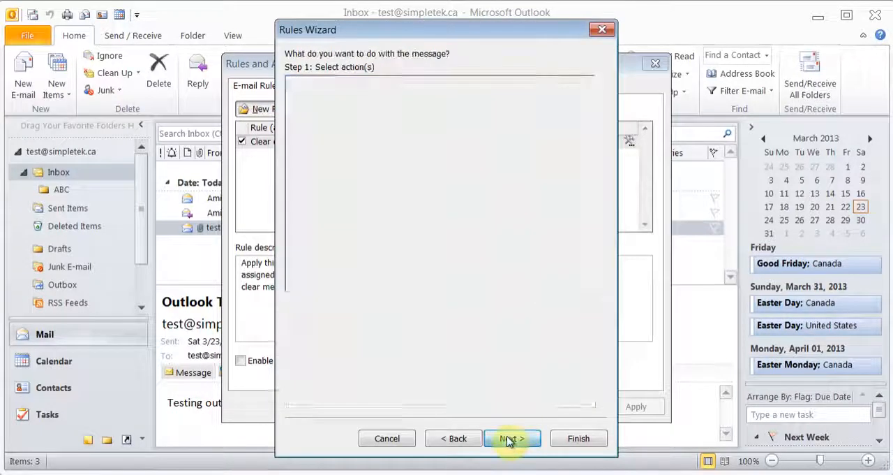
click(362, 352)
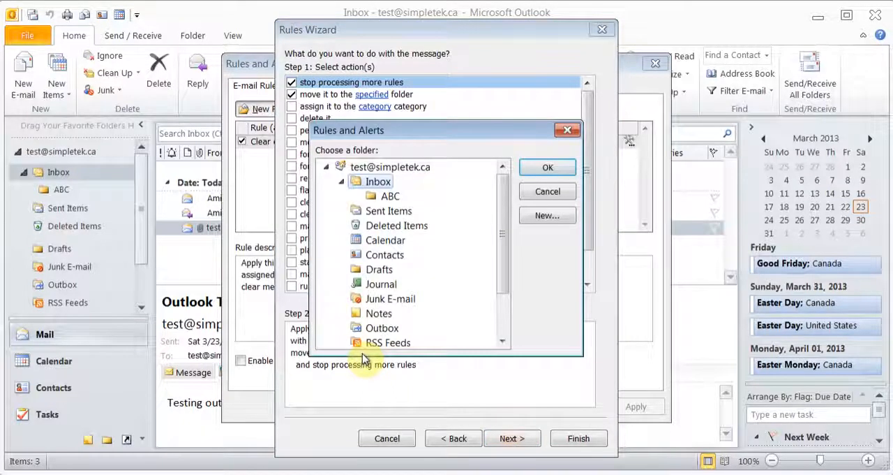
click(390, 197)
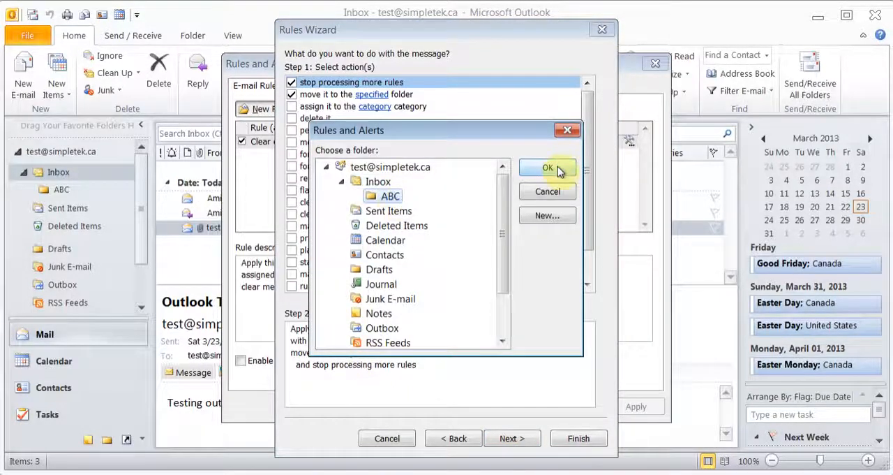
click(547, 168)
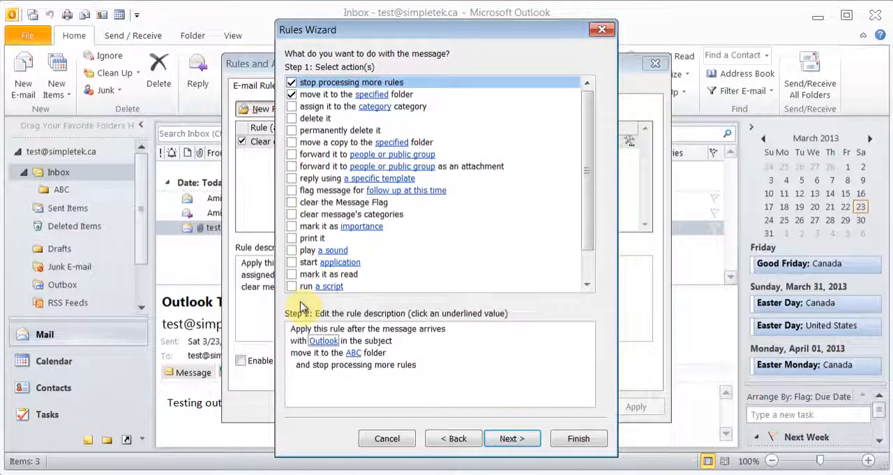
- Finish the rule without exceptions, turned on and run on messages already in the Inbox, and check the ABC folder's contents
click(510, 439)
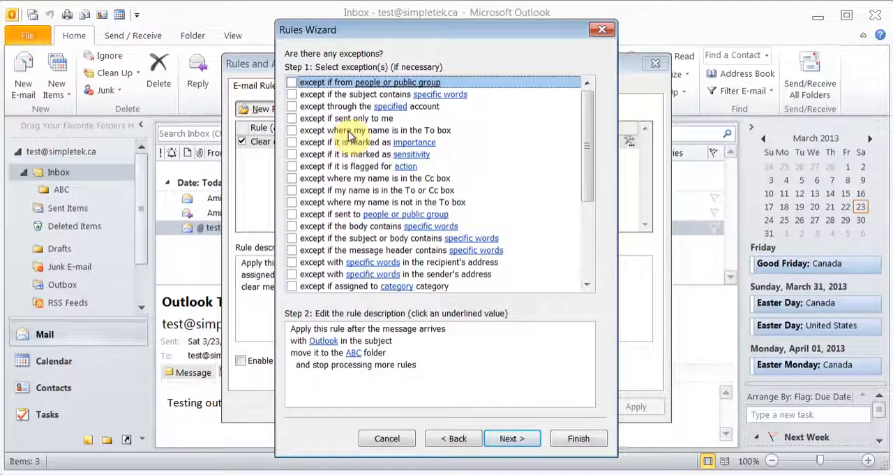
click(511, 440)
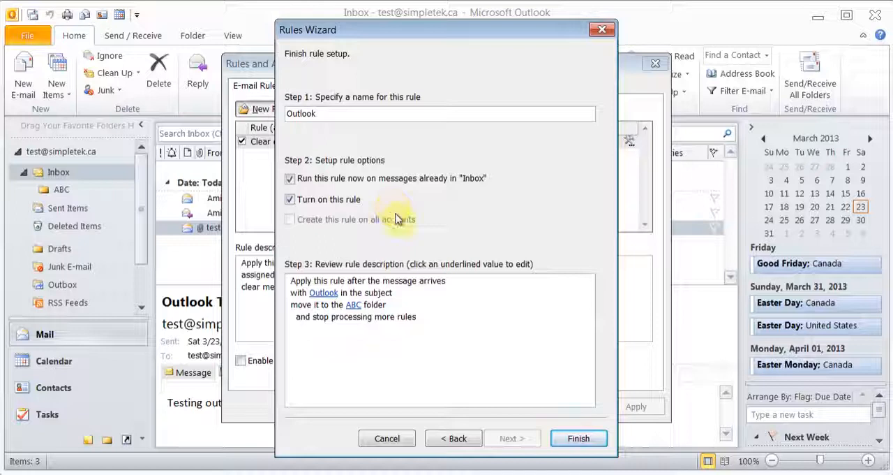
click(577, 440)
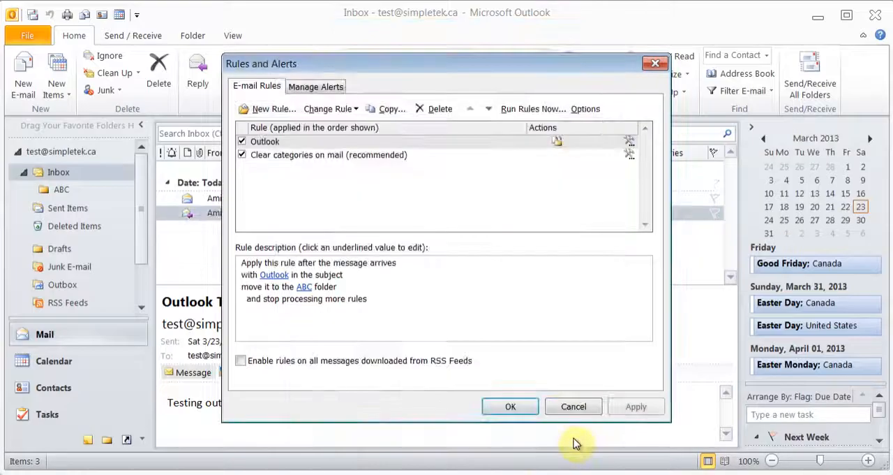
click(510, 407)
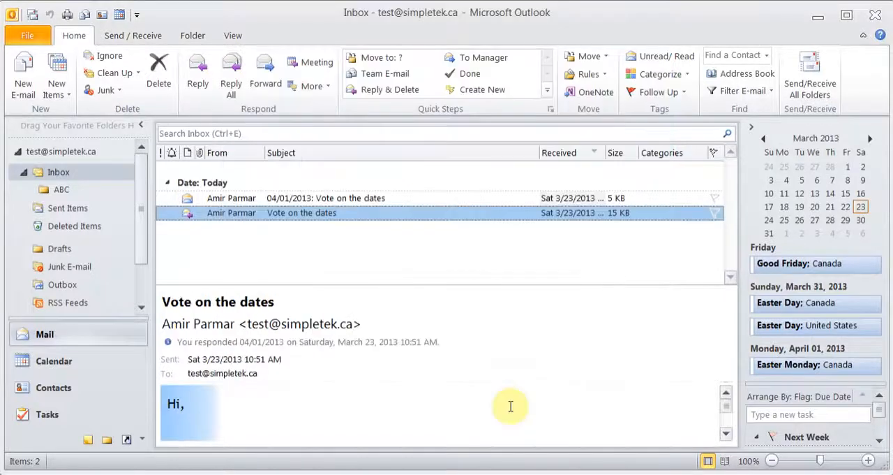
click(58, 191)
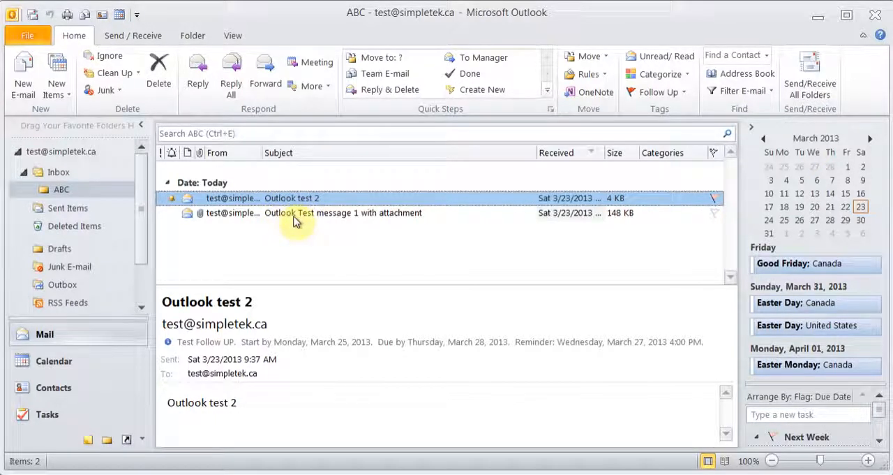
click(58, 172)
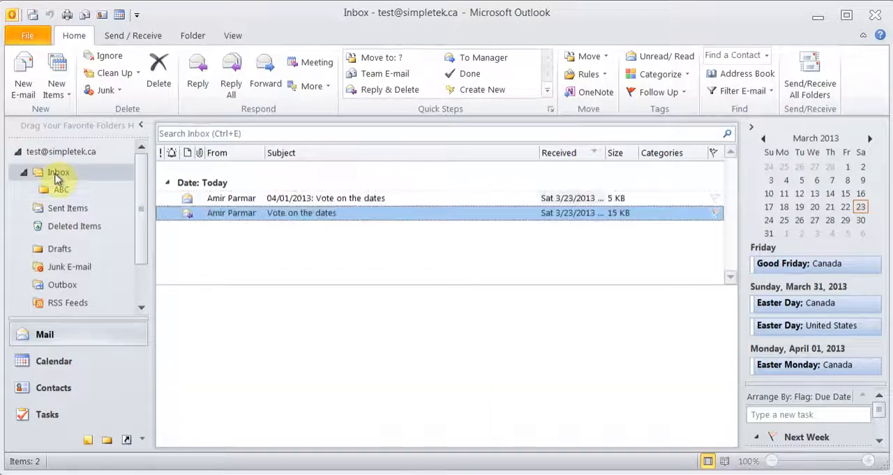
- Review the mailbox's e-mail rules and the Rules and Alerts entry in the account information
click(607, 78)
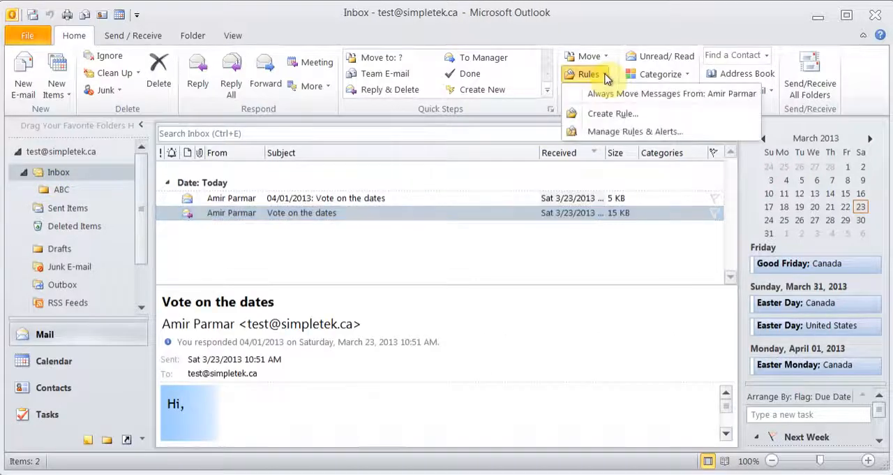
click(609, 133)
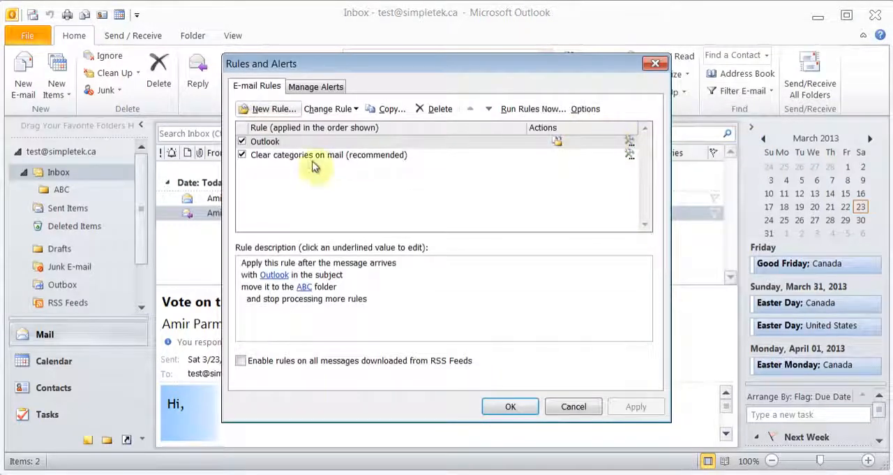
click(516, 409)
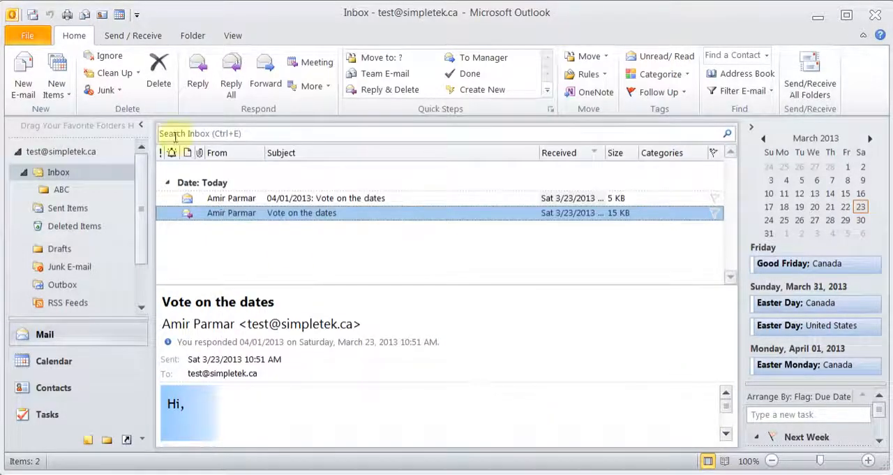
click(27, 35)
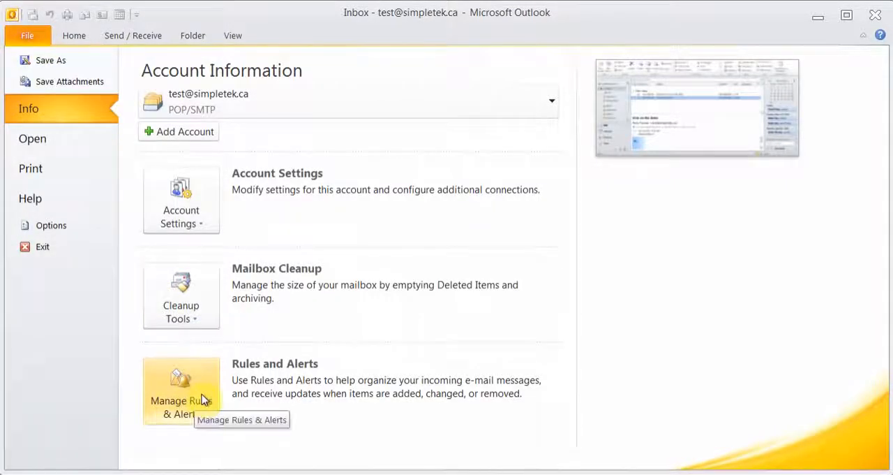
click(74, 35)
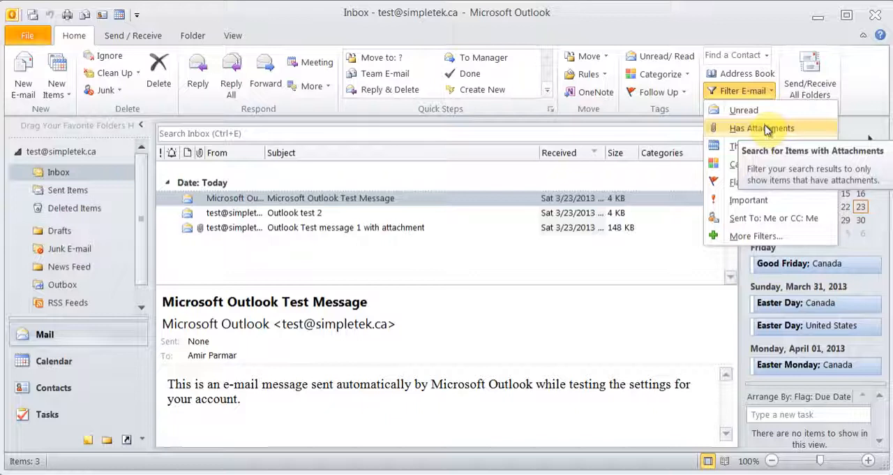
- Examine the date and category options available for filtering the Inbox messages
mouse_move(759, 149)
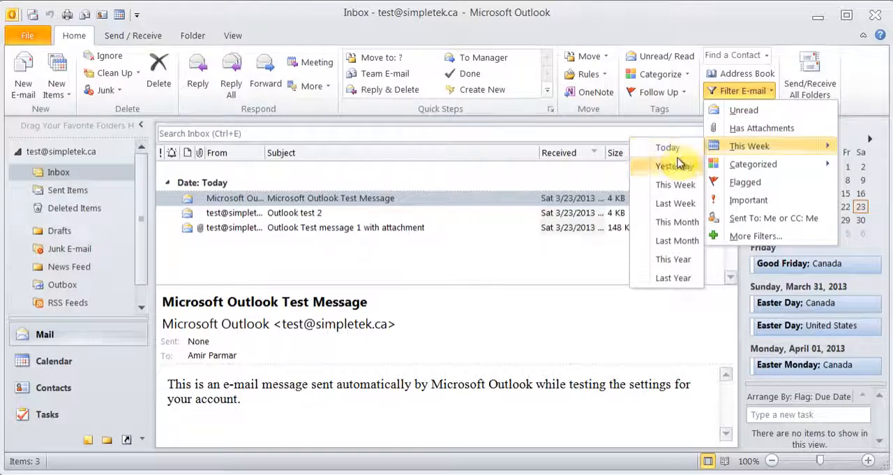
mouse_move(743, 172)
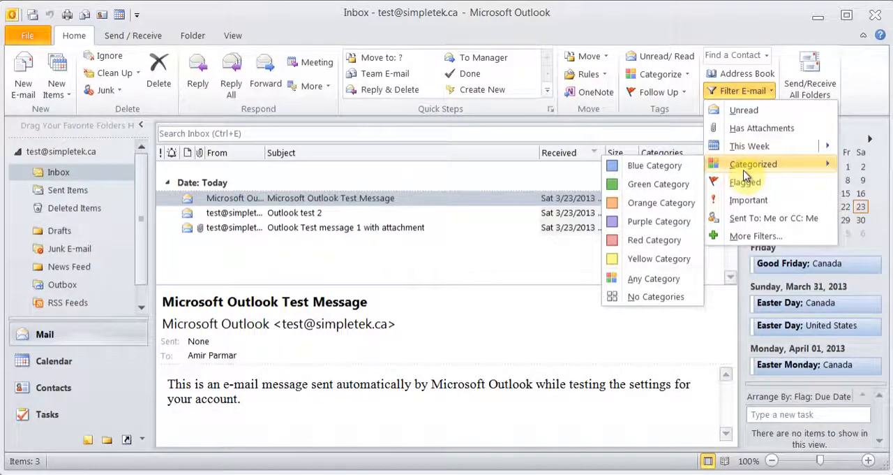
click(624, 41)
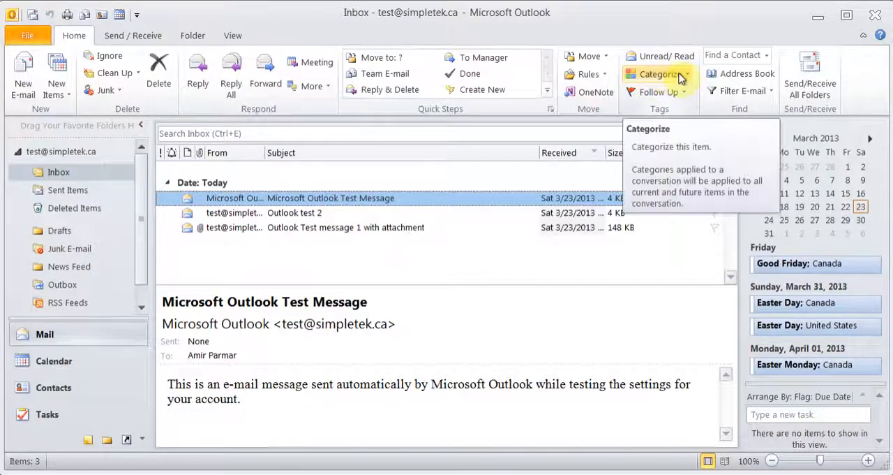
- Assign the Red Category to the Microsoft Outlook Test Message, keeping the category's default name and no shortcut key
click(683, 77)
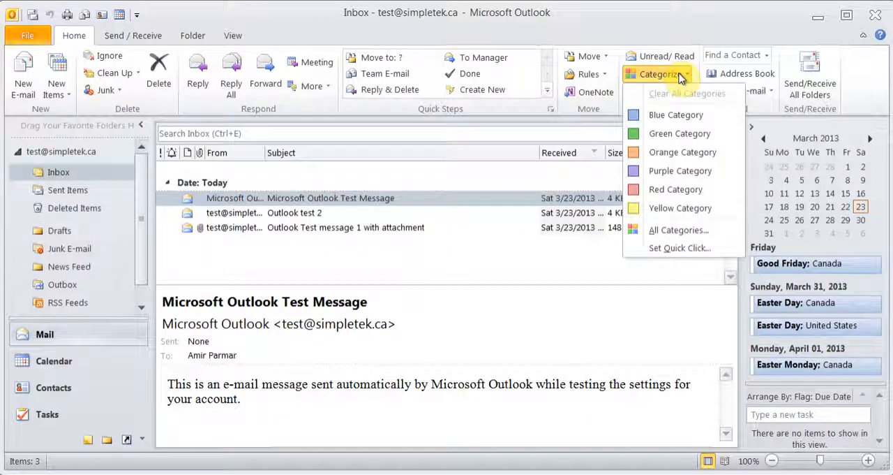
click(660, 190)
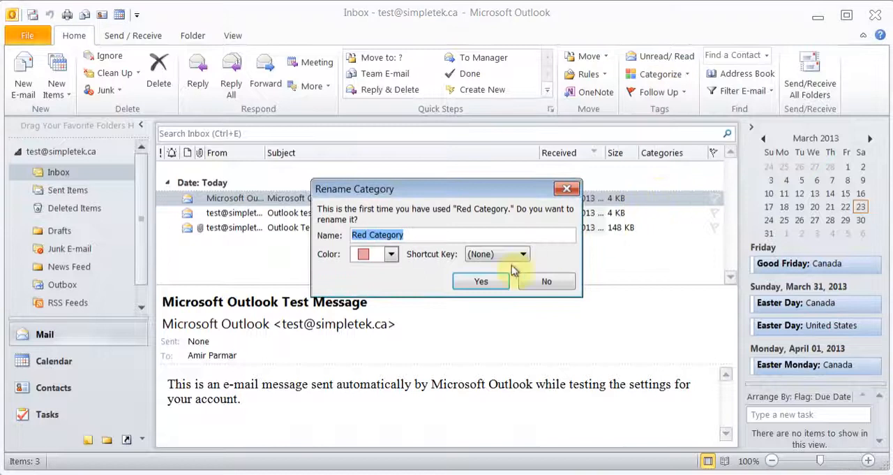
click(481, 281)
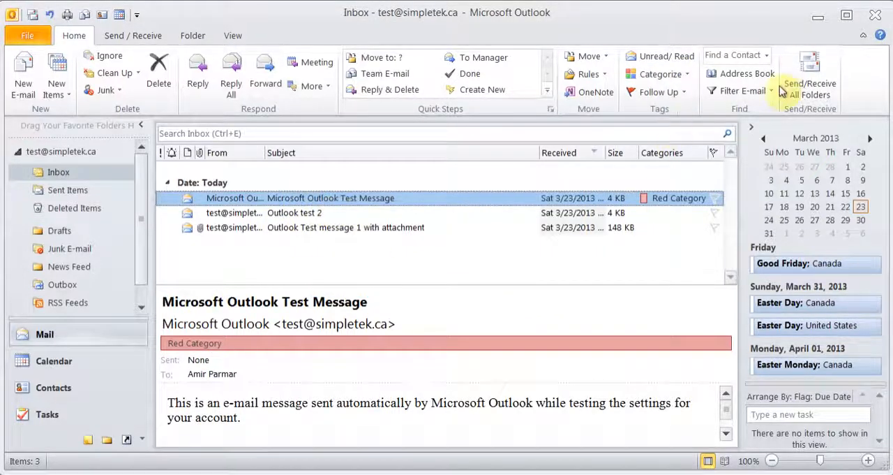
- Filter the Inbox to messages in the Red Category, then close the search
click(773, 92)
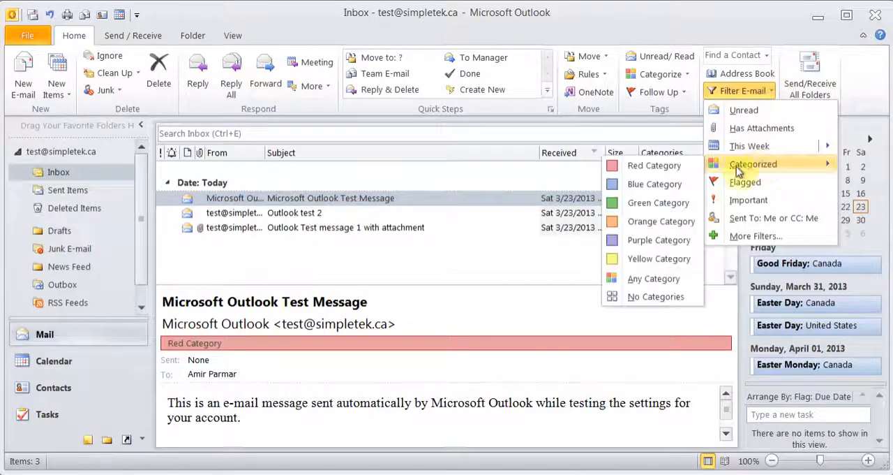
click(648, 167)
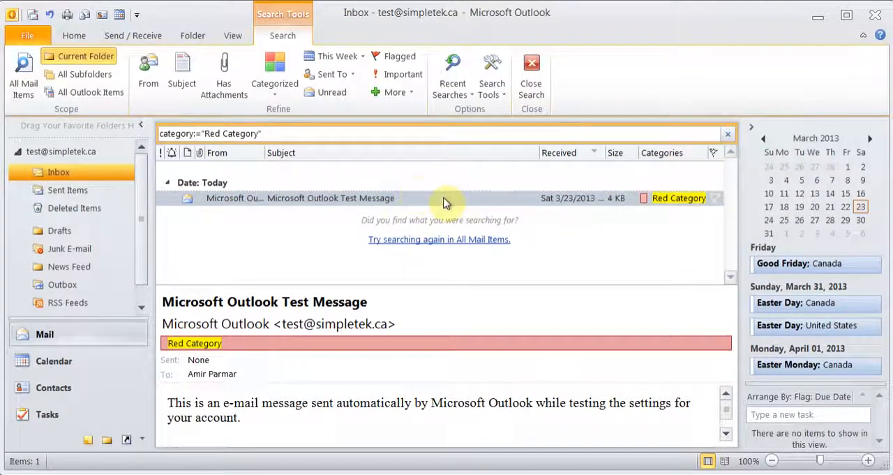
click(533, 73)
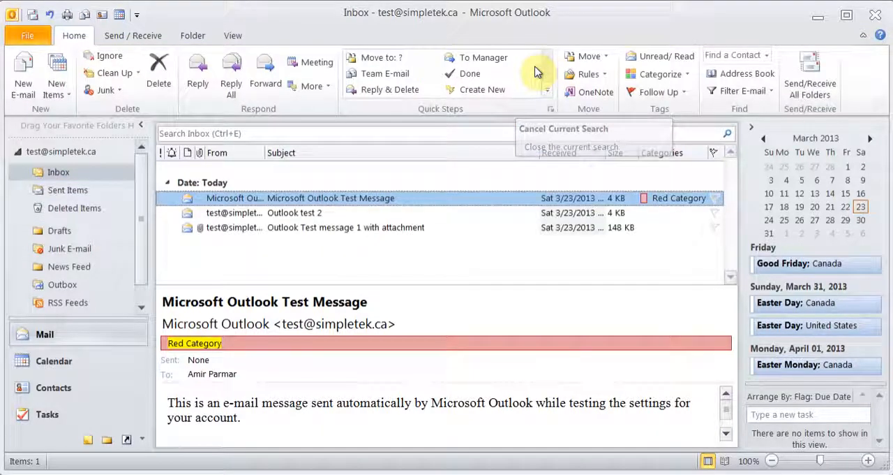
- Start a custom follow-up flag on the "Outlook test 2" message with the flag text "Test Follow UP"
click(276, 213)
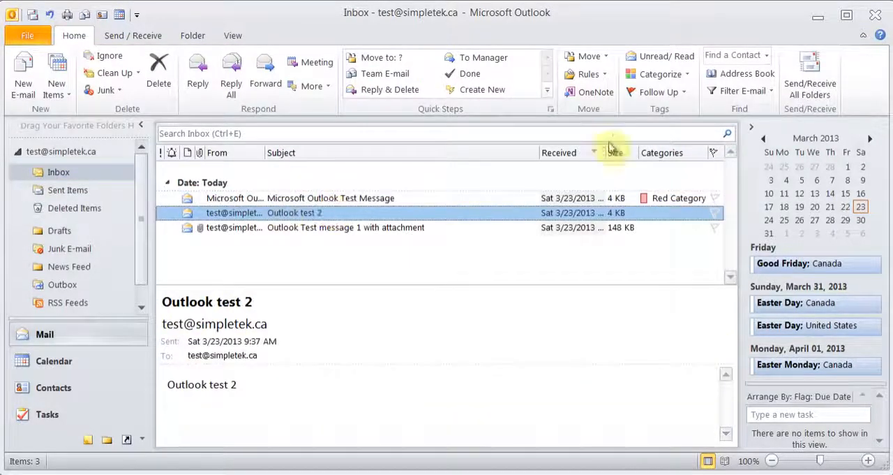
click(681, 96)
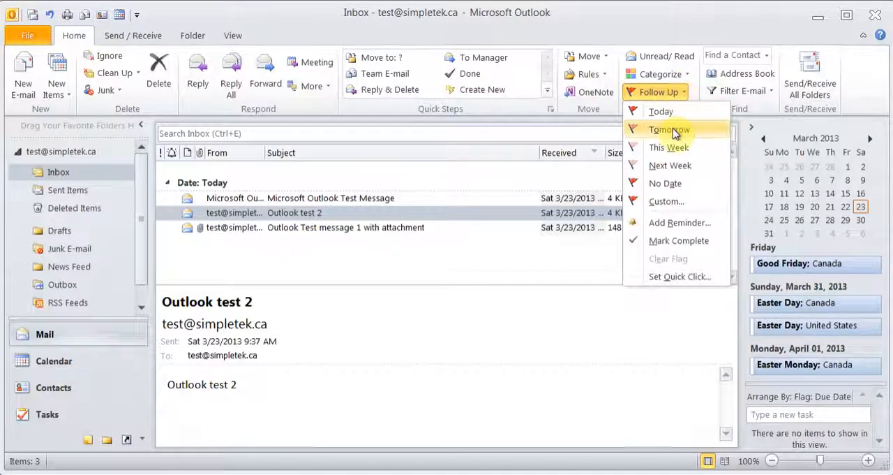
click(665, 202)
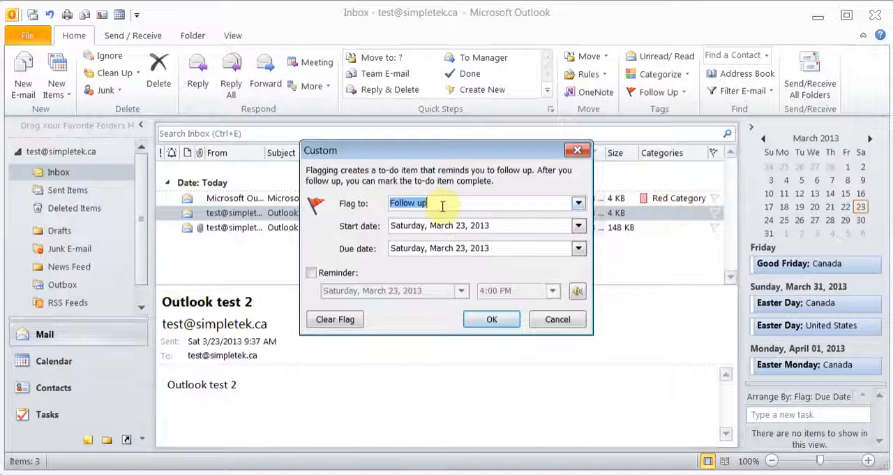
text(Test Follow UP)
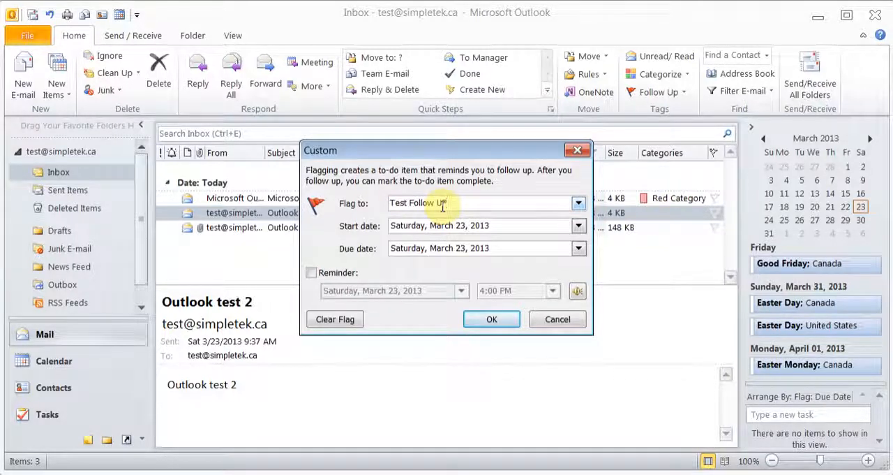
- Set the flag's start date to Monday, March 25, 2013 and its due date to Thursday, March 28, 2013
click(578, 225)
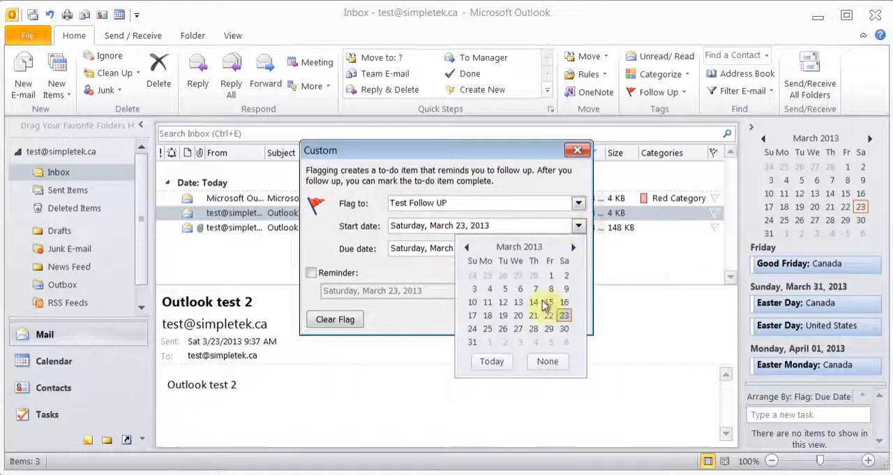
click(488, 329)
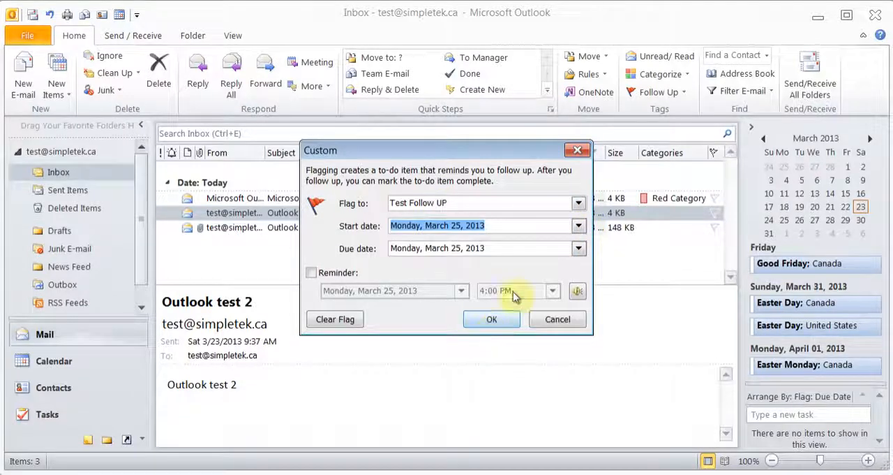
click(578, 249)
click(535, 352)
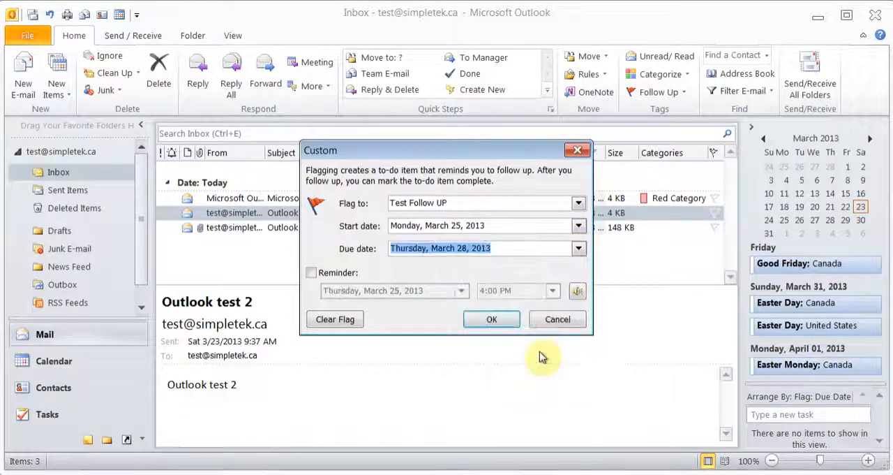
- Turn on the flag's reminder for Wednesday, March 27, 2013 at 4:00 PM
click(312, 273)
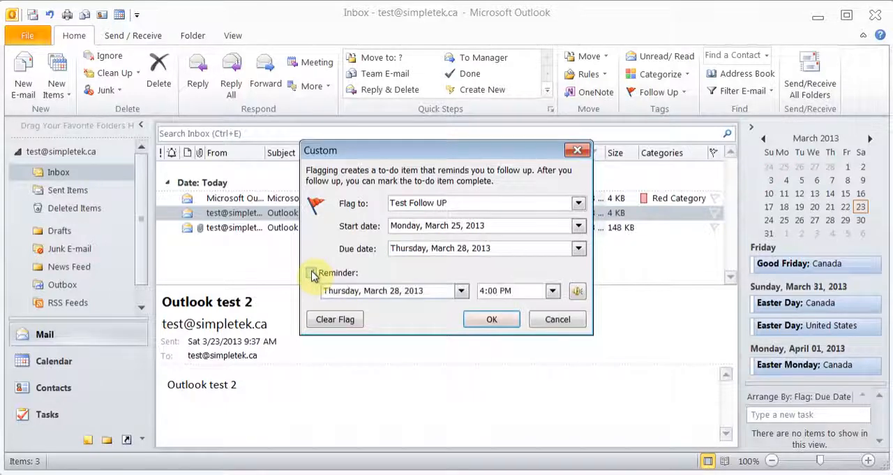
click(462, 291)
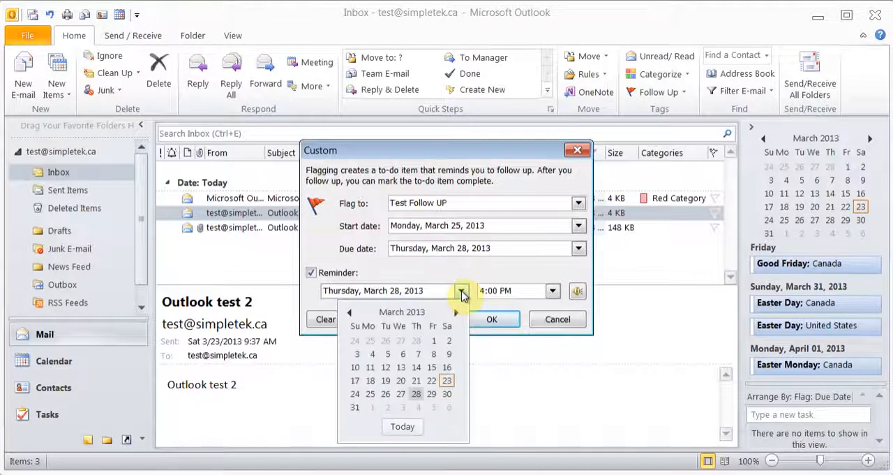
click(401, 393)
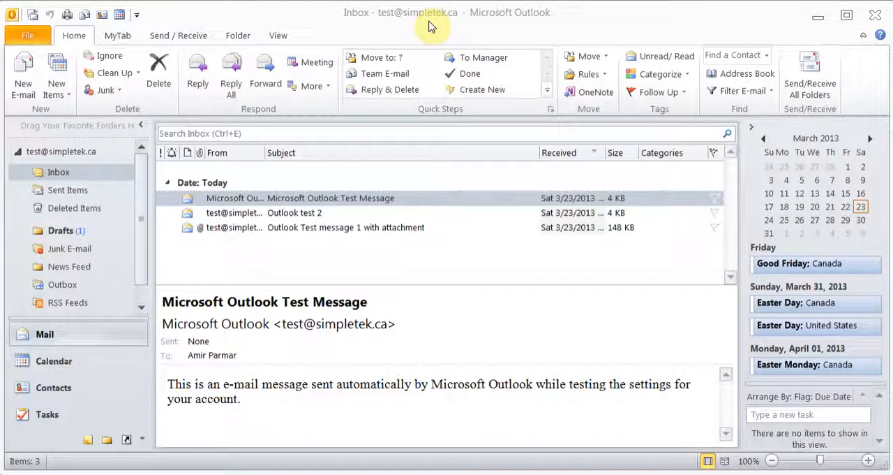
- Check the commands on the custom MyTab, then hide that tab through the ribbon customization options
click(120, 36)
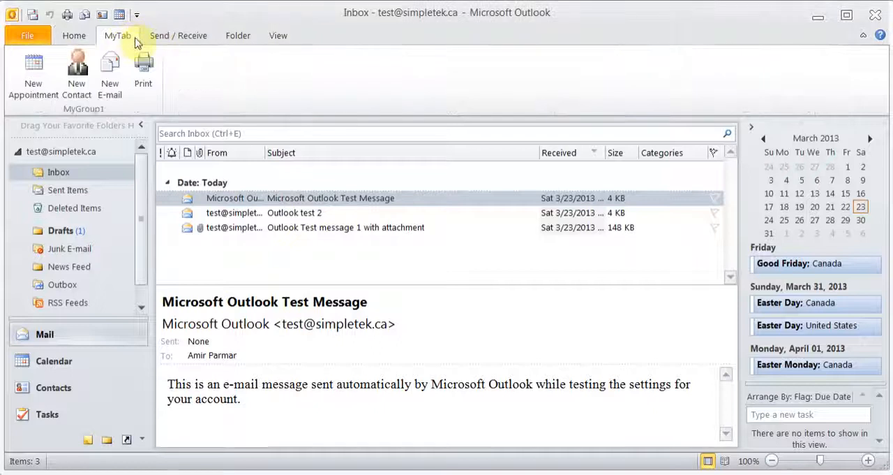
click(80, 38)
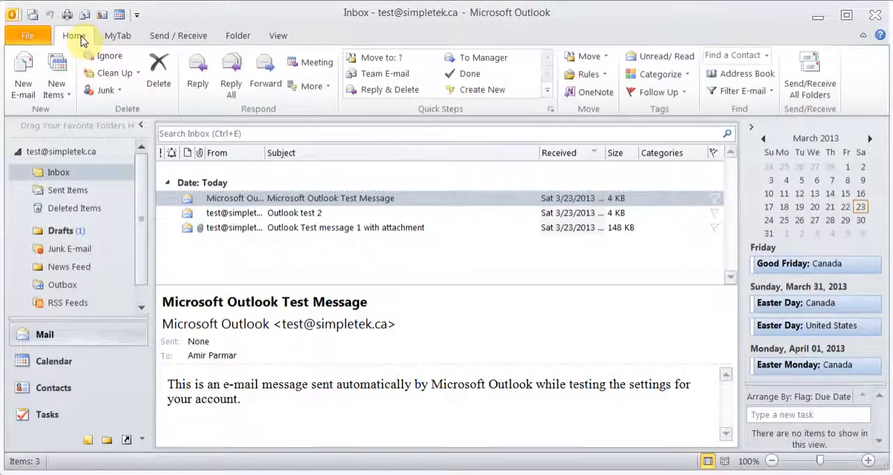
click(36, 35)
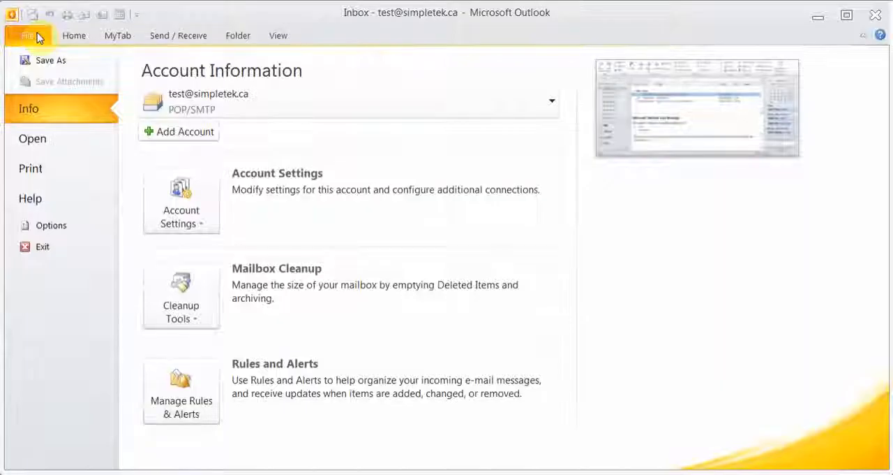
click(65, 225)
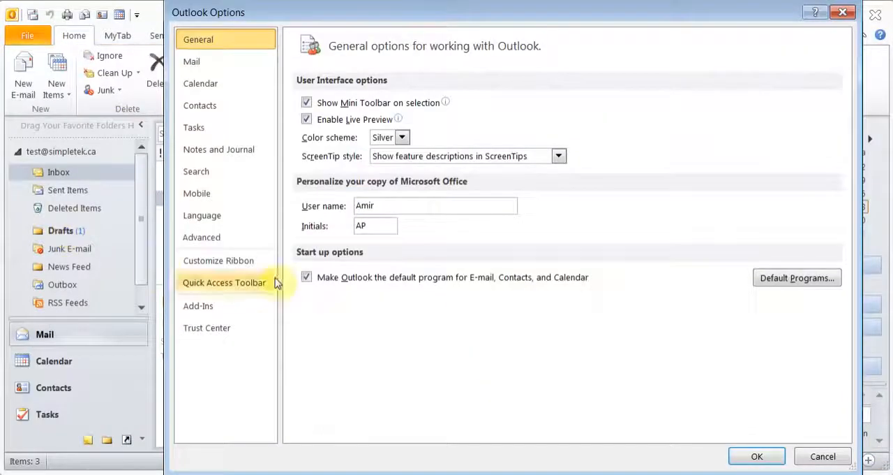
click(254, 271)
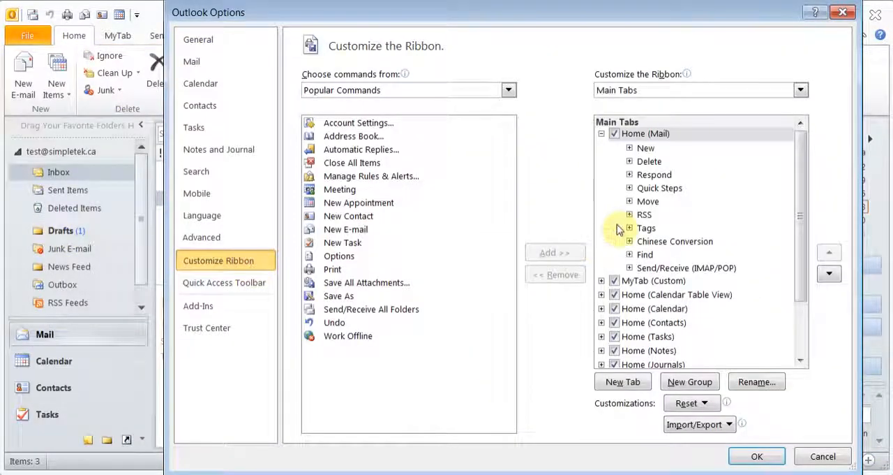
click(614, 281)
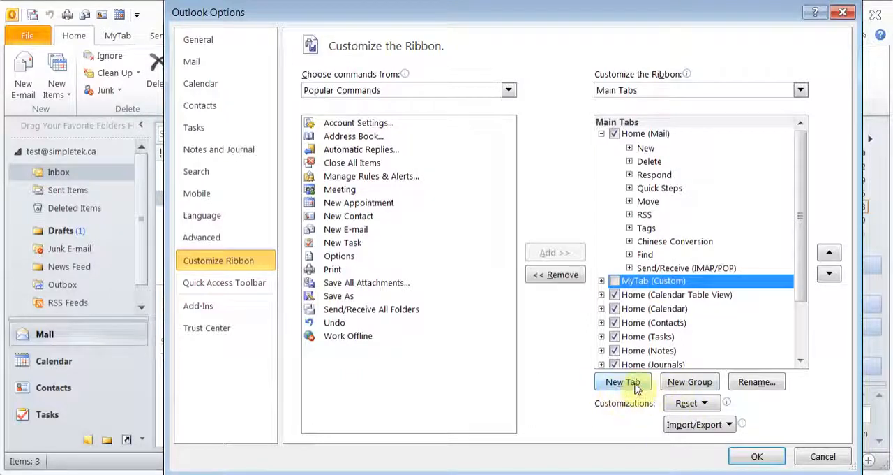
click(755, 456)
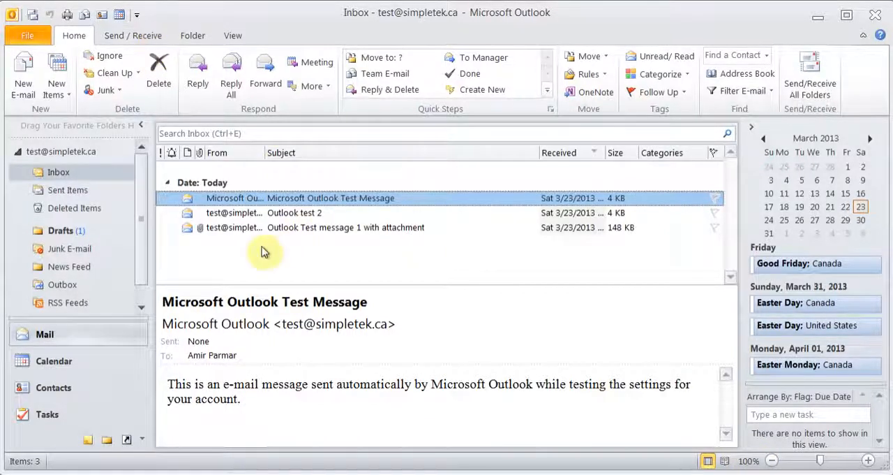
- Look through the Inbox, Sent Items, Deleted Items and Drafts folders and return to the Inbox
click(71, 175)
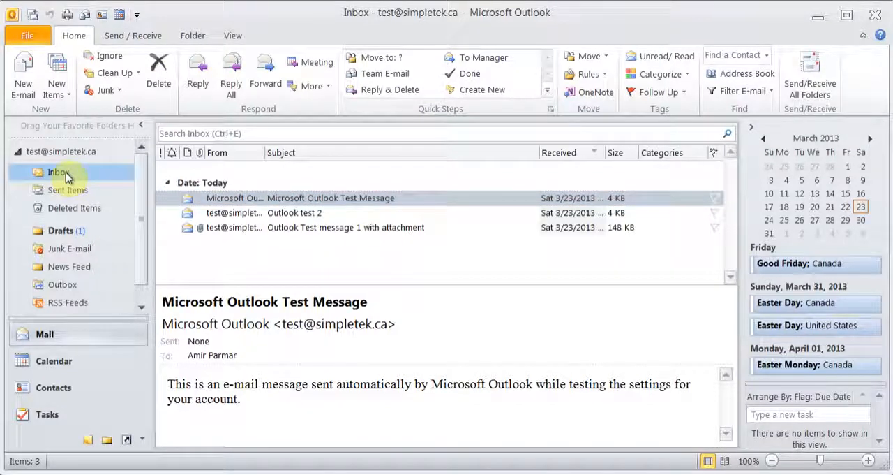
click(68, 192)
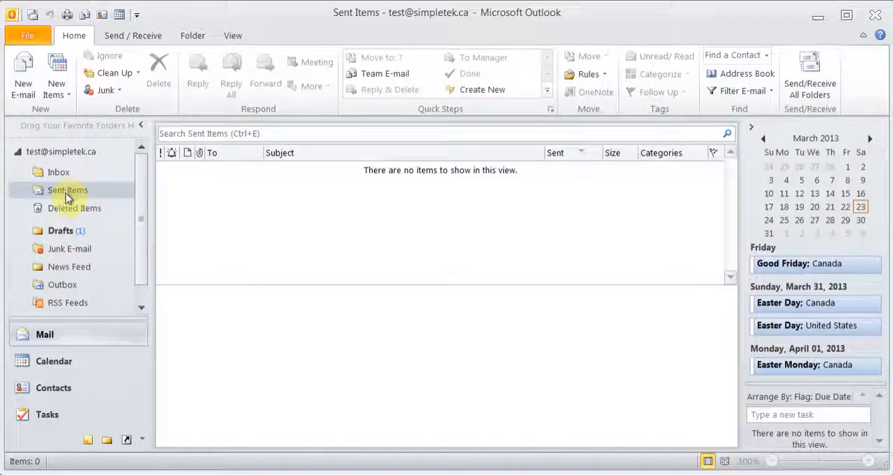
click(67, 211)
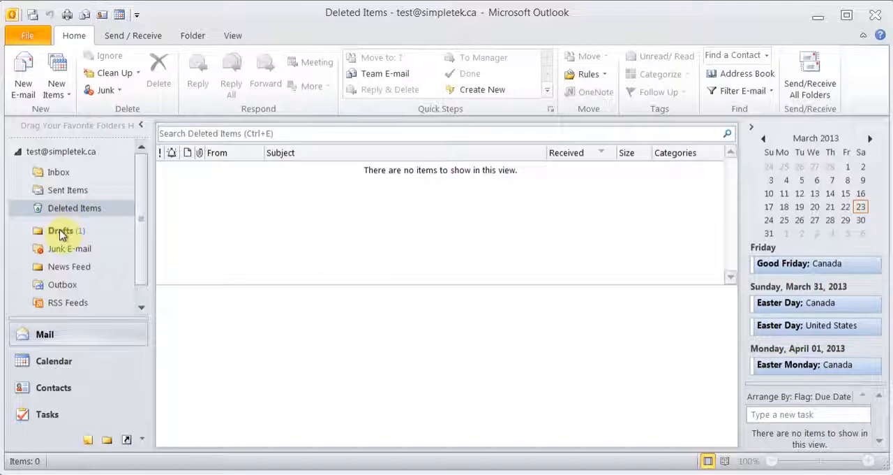
click(61, 233)
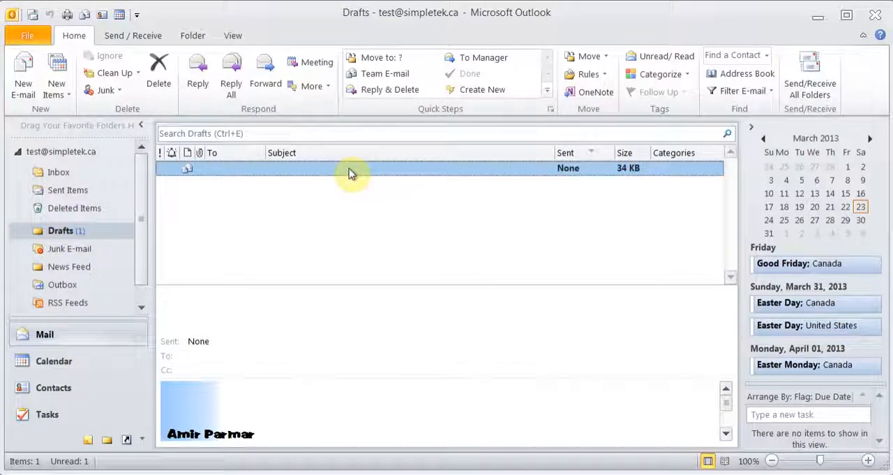
click(72, 176)
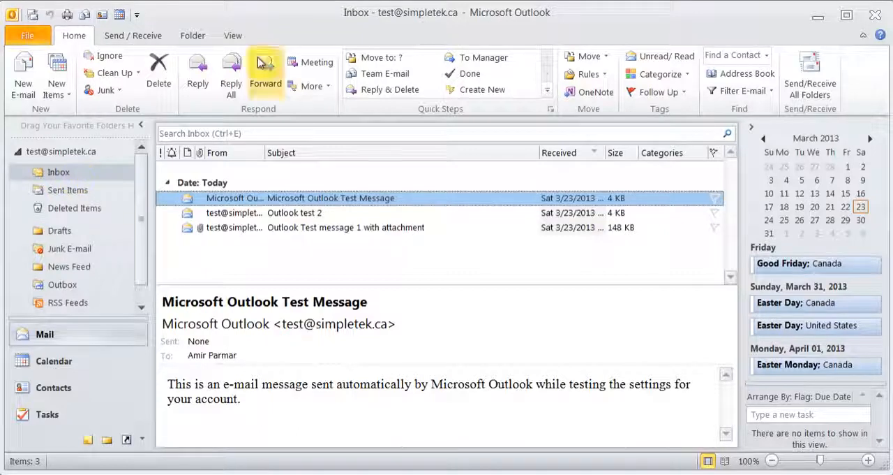
- Review the arrangement options available for the Inbox message list
click(232, 36)
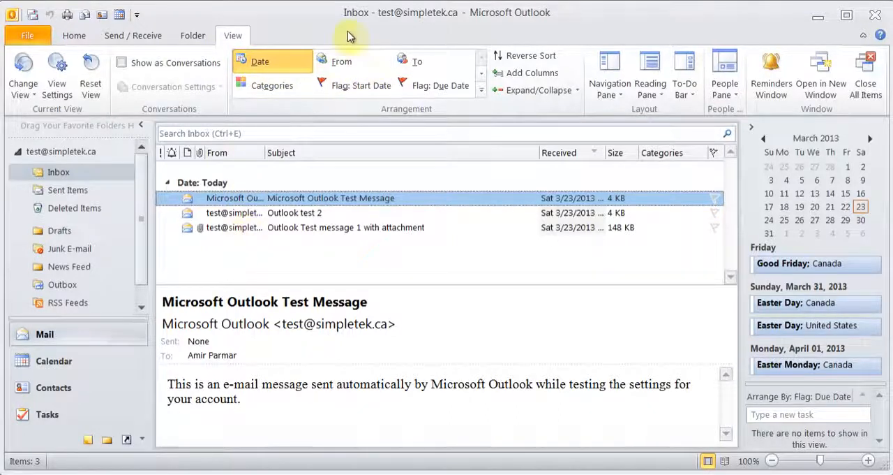
click(333, 64)
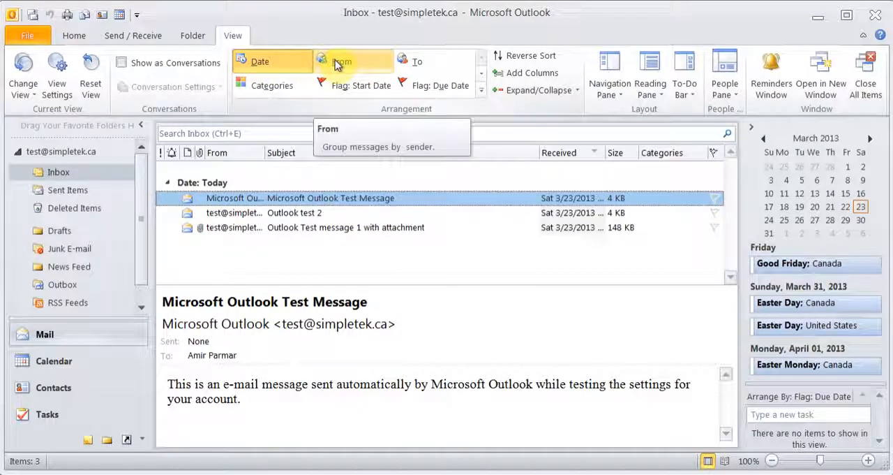
click(74, 35)
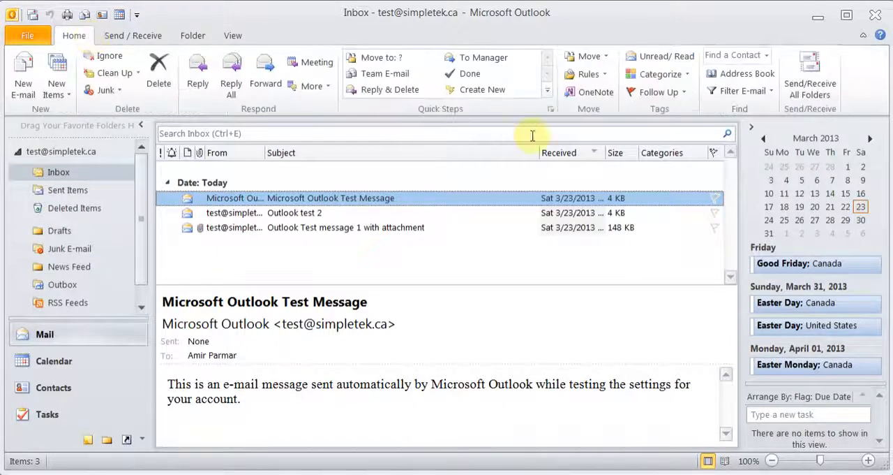
- Filter the Inbox to flagged messages and extend the search to all mail items
click(770, 93)
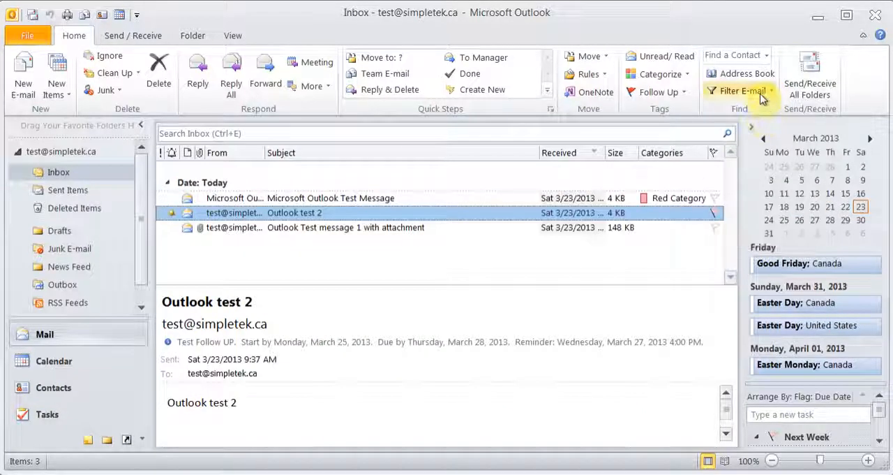
click(767, 91)
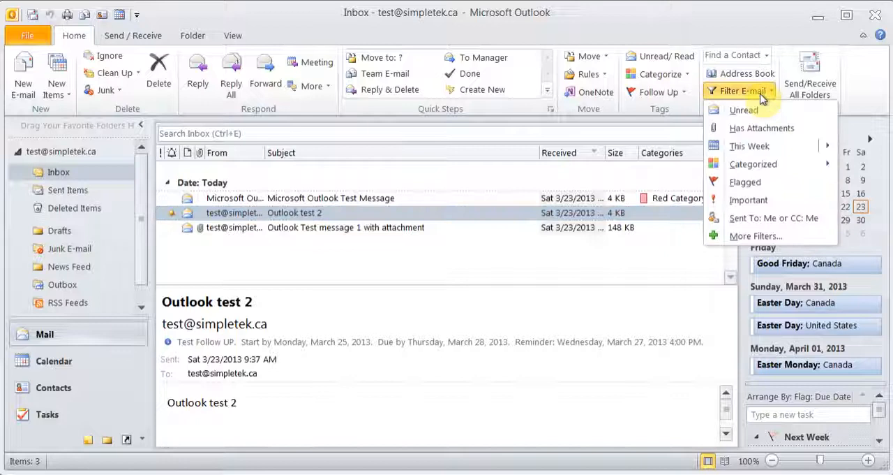
click(745, 181)
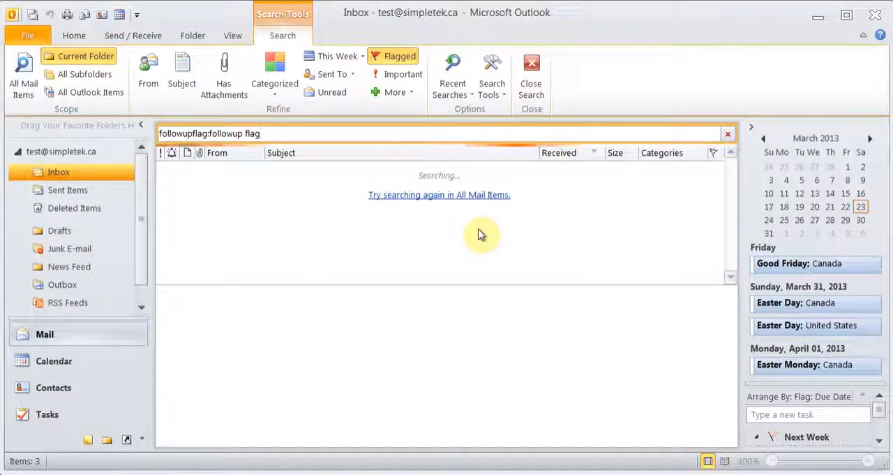
click(455, 196)
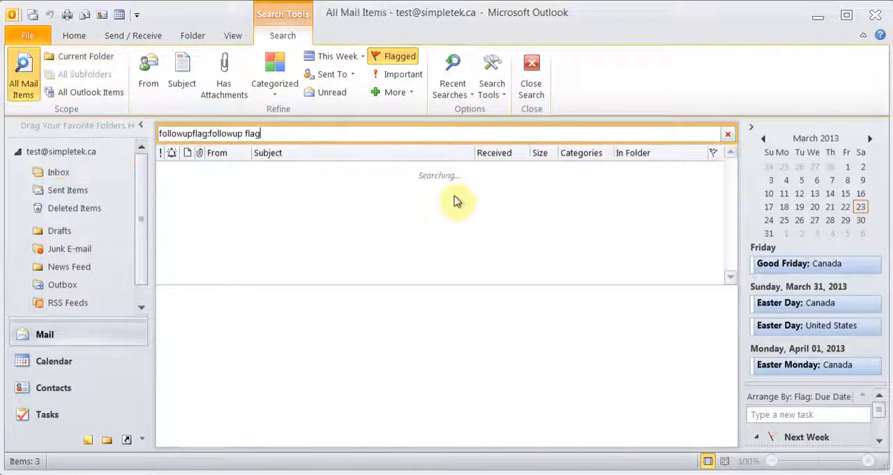
- Close the all-mail search, filter the Inbox to flagged messages again and clear that filter
click(541, 80)
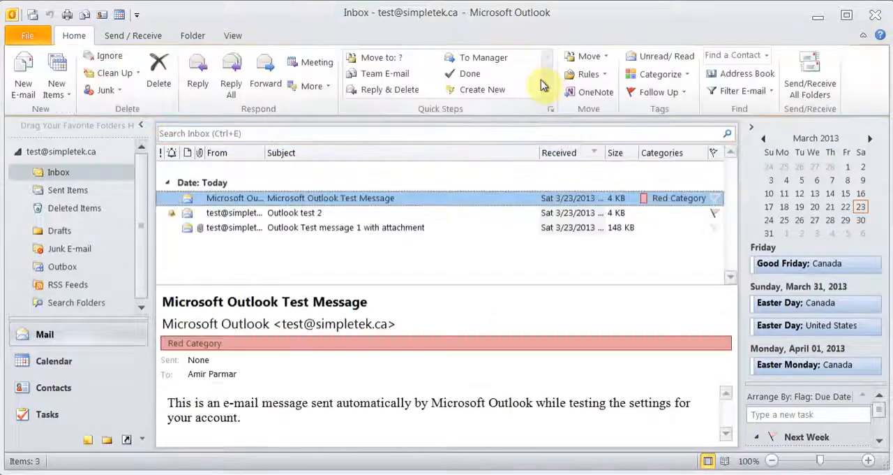
click(742, 90)
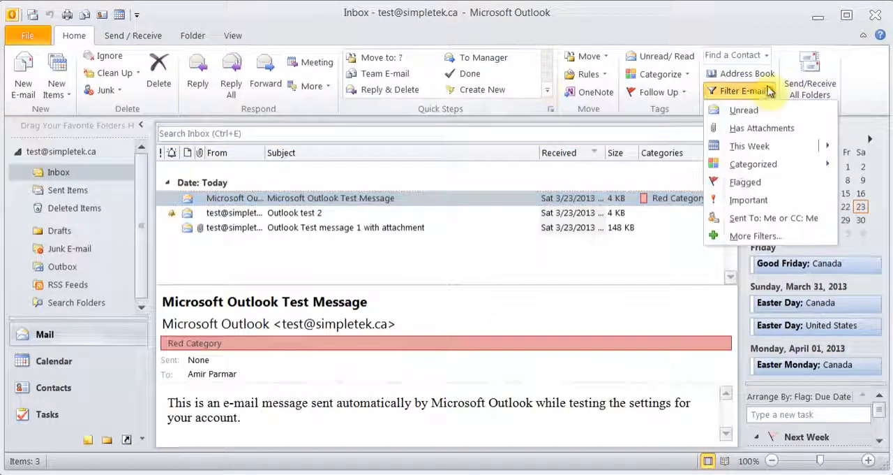
click(741, 182)
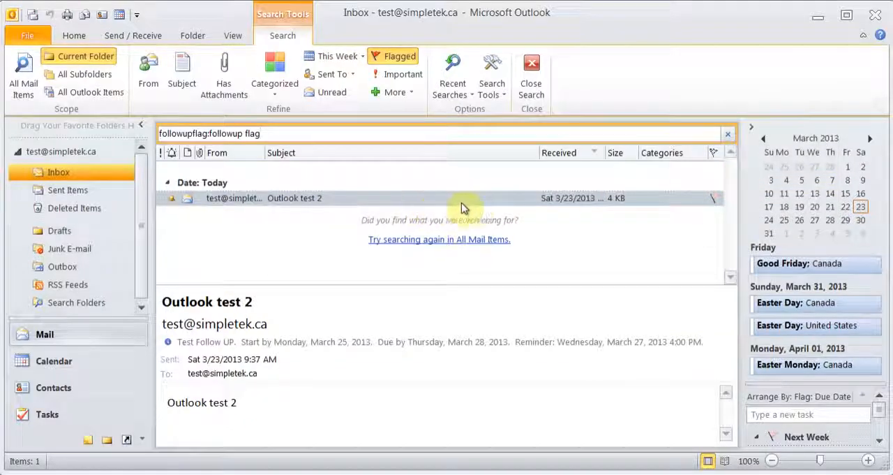
click(530, 78)
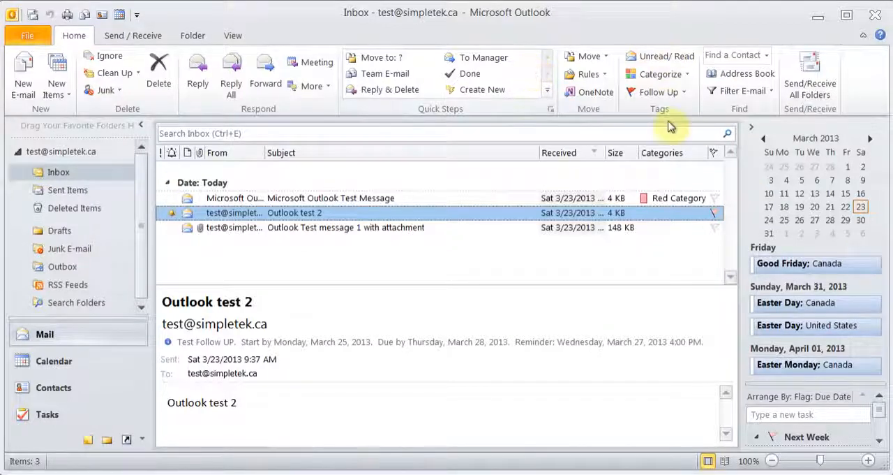
- Mark the message "Outlook Test message 1 with attachment" as unread and switch it back to read
click(354, 231)
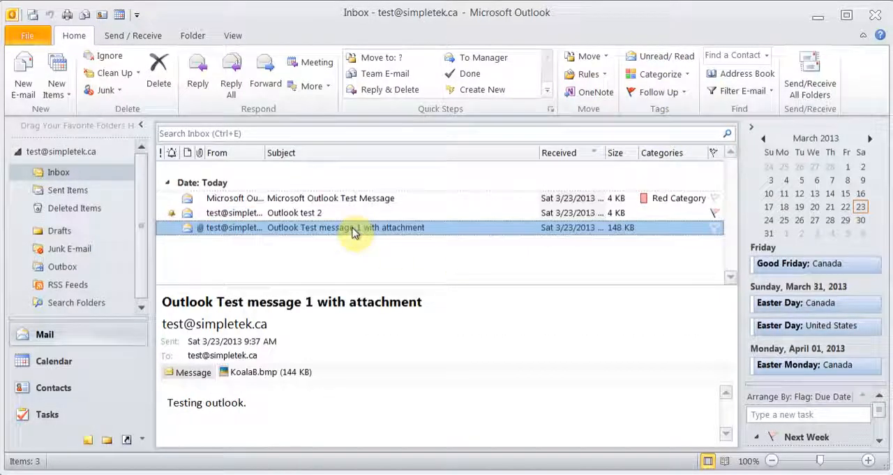
click(667, 58)
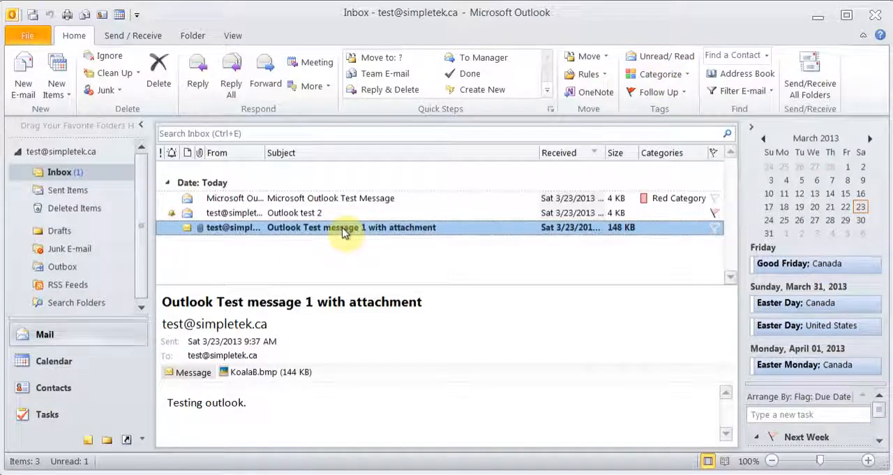
click(639, 60)
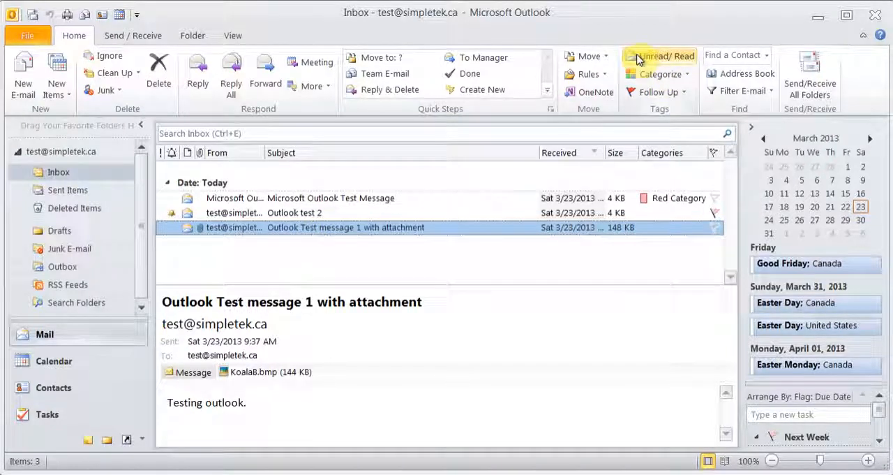